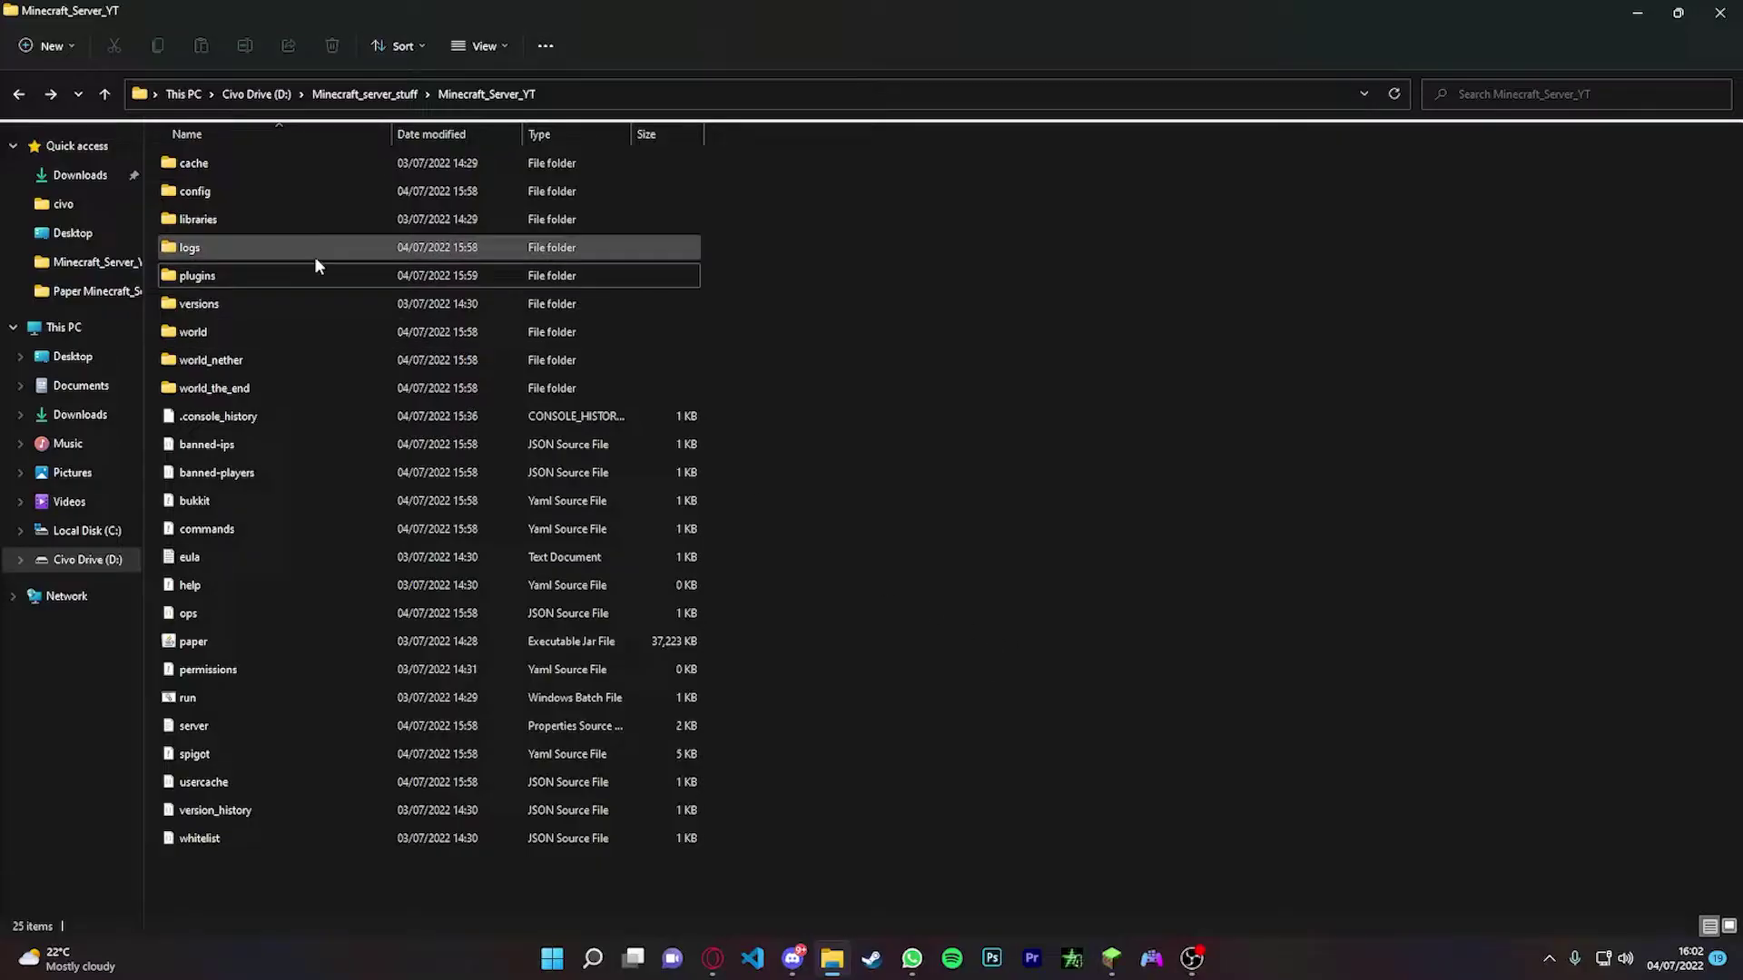
- Start downloading DiscordSRV 1.25.1 from its SpigotMC page, then cancel the Save As dialog
click(336, 275)
click(901, 410)
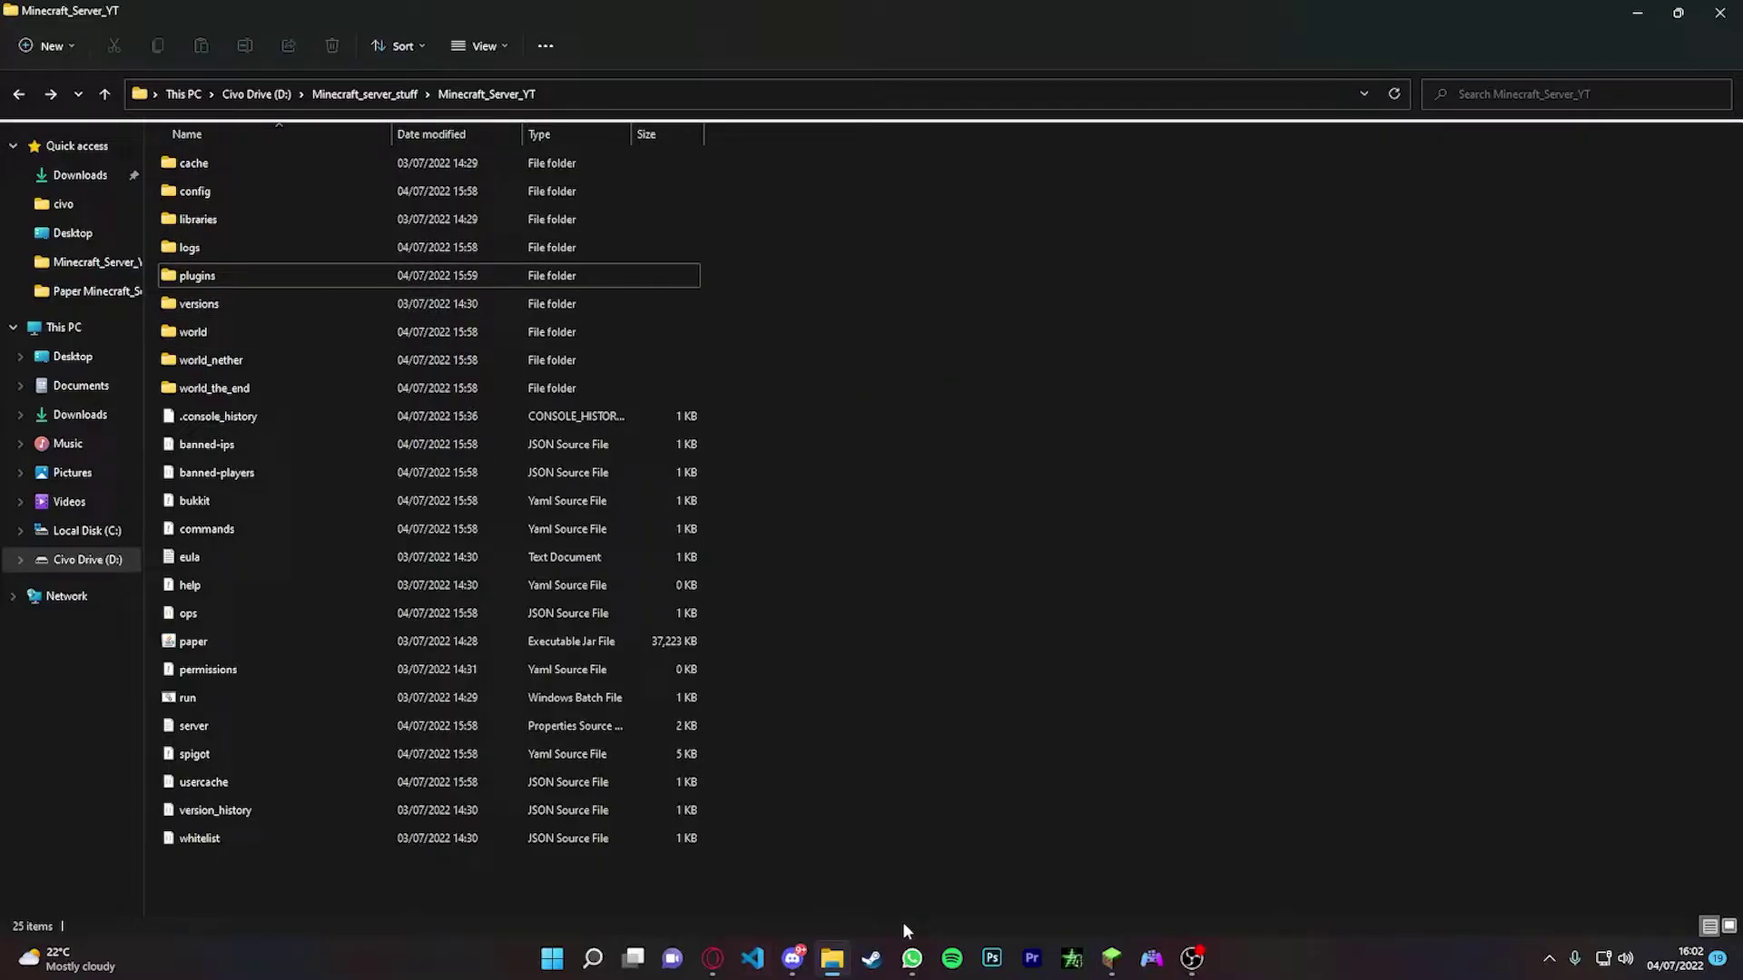
click(714, 960)
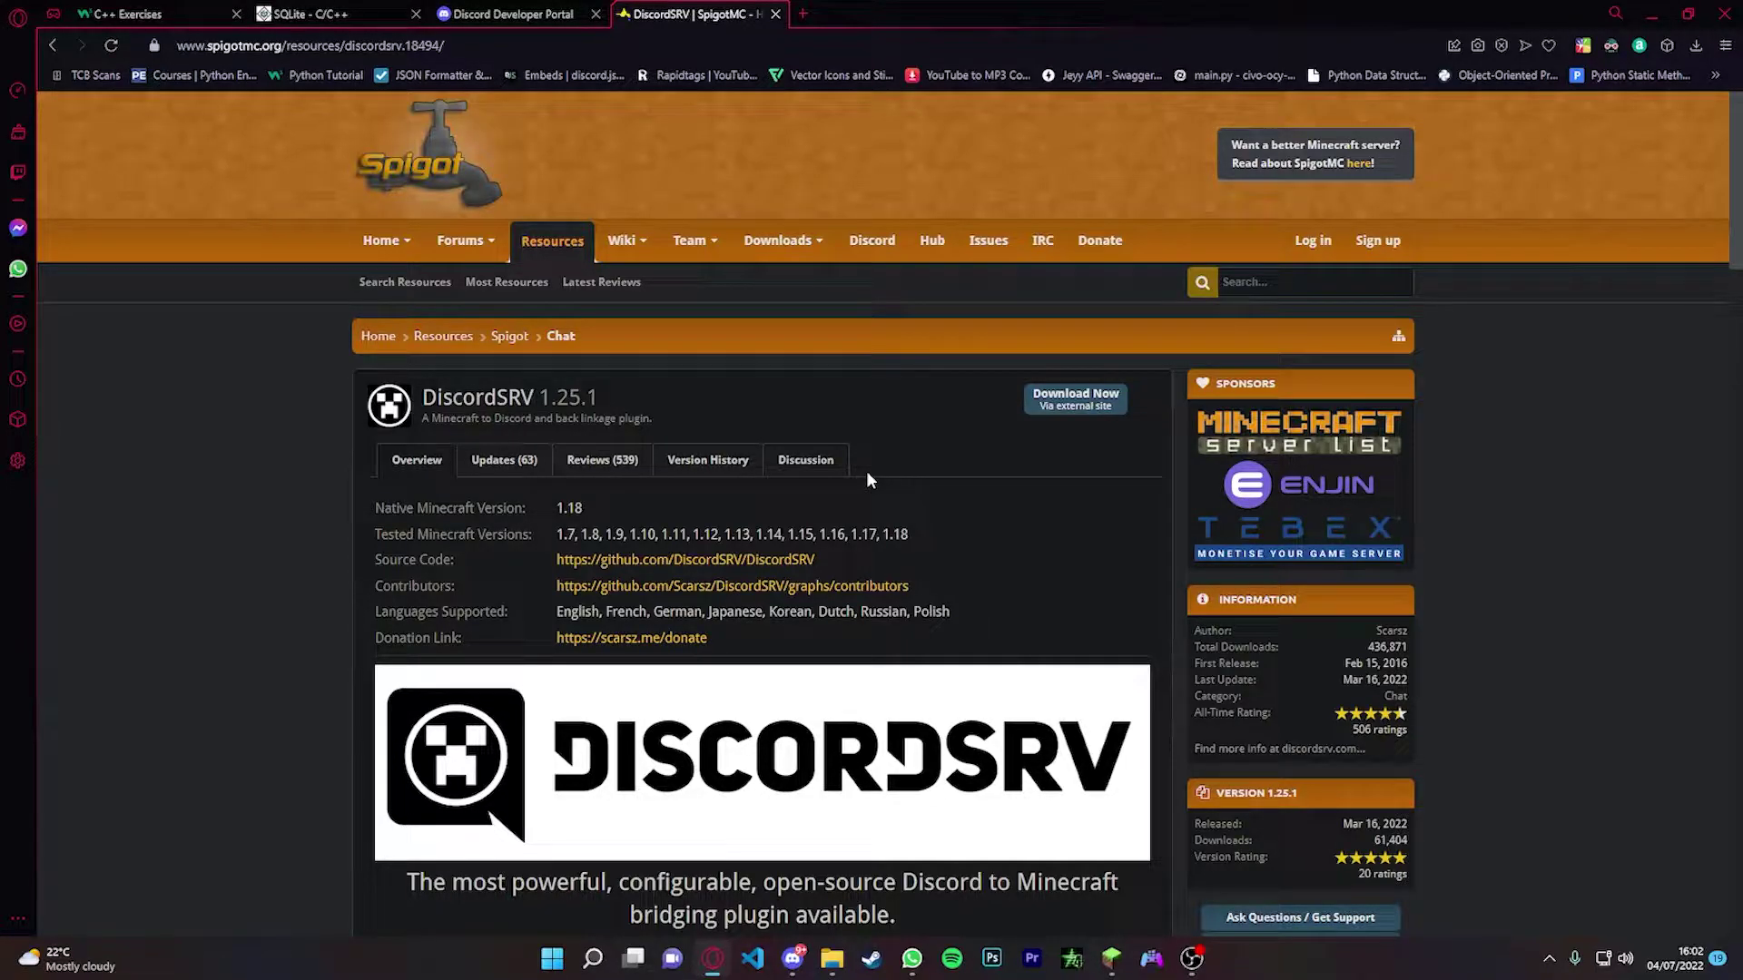
click(1094, 399)
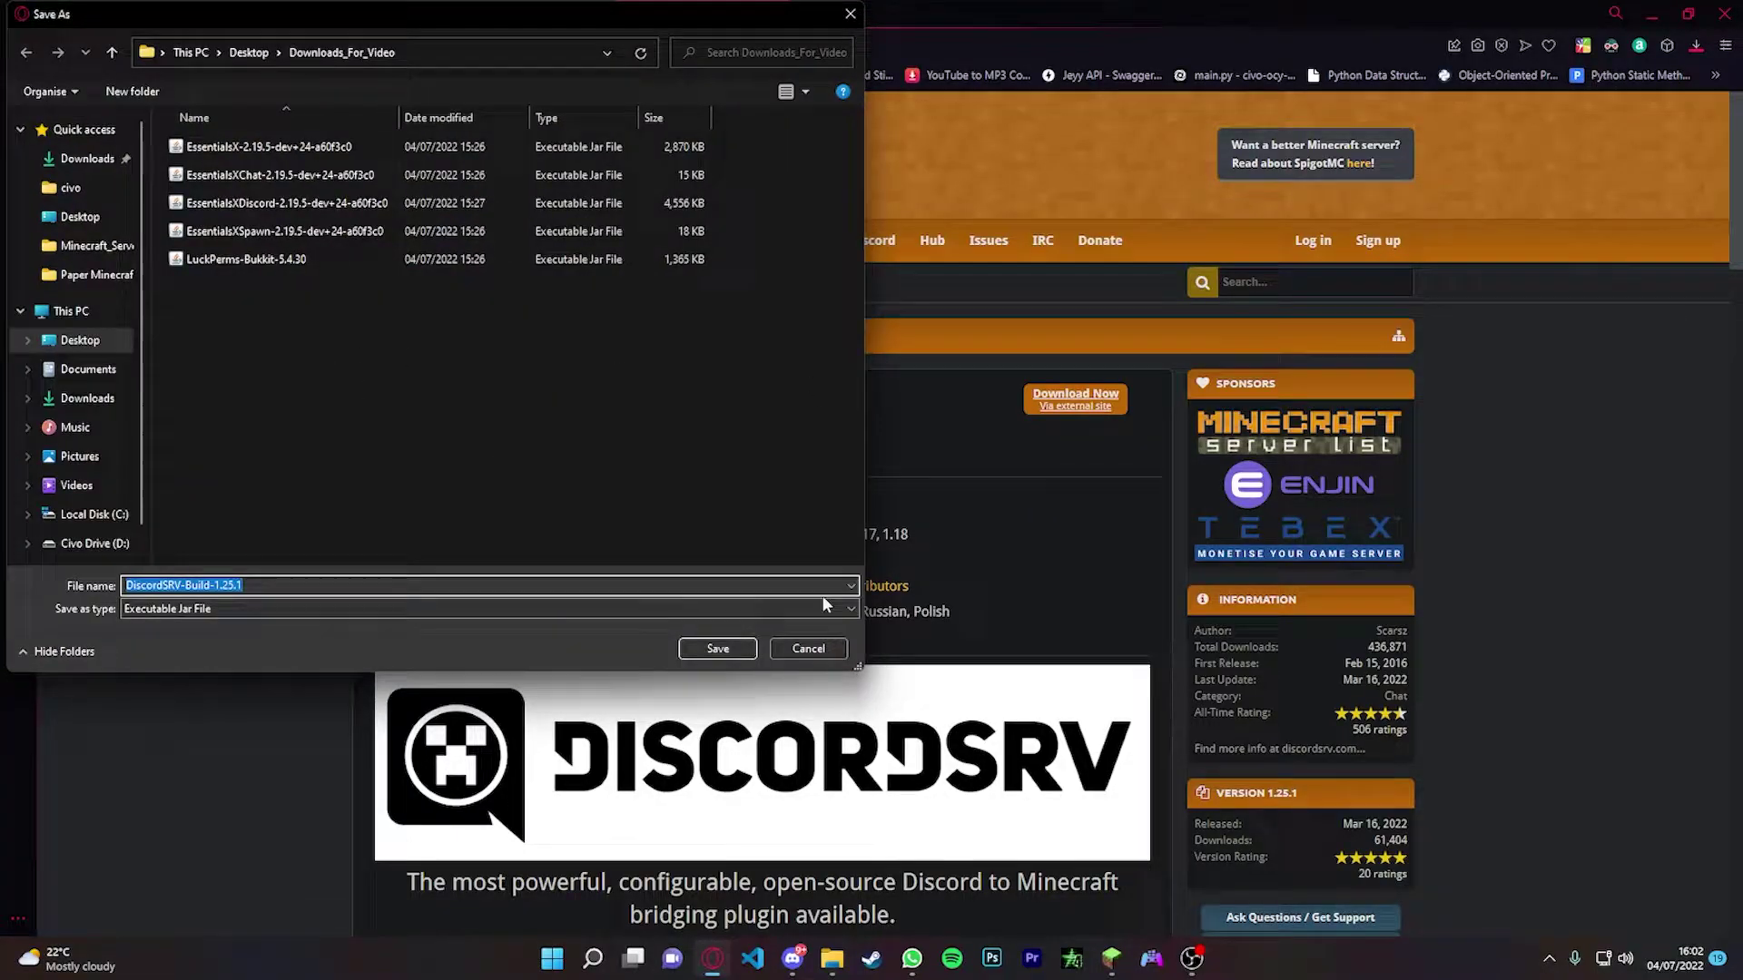
click(808, 648)
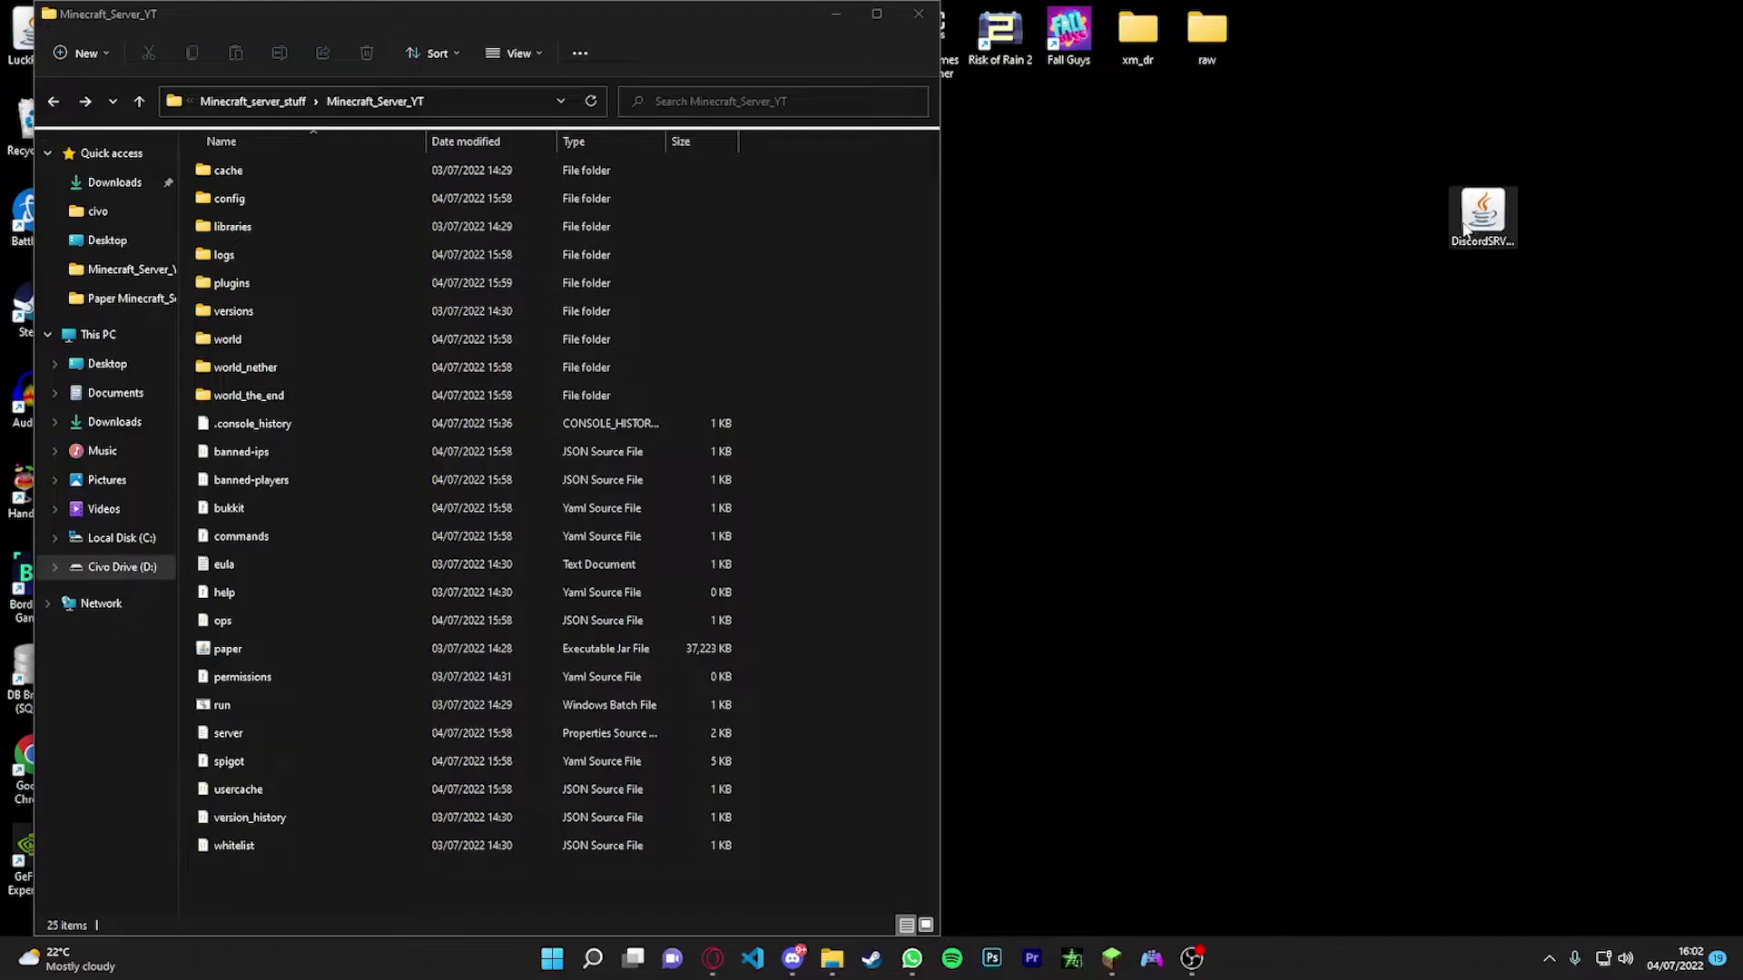
- Copy the DiscordSRV-Build-1.25.1 jar into the server's plugins folder, verify it, and select run.bat
drag(1480, 227, 1227, 361)
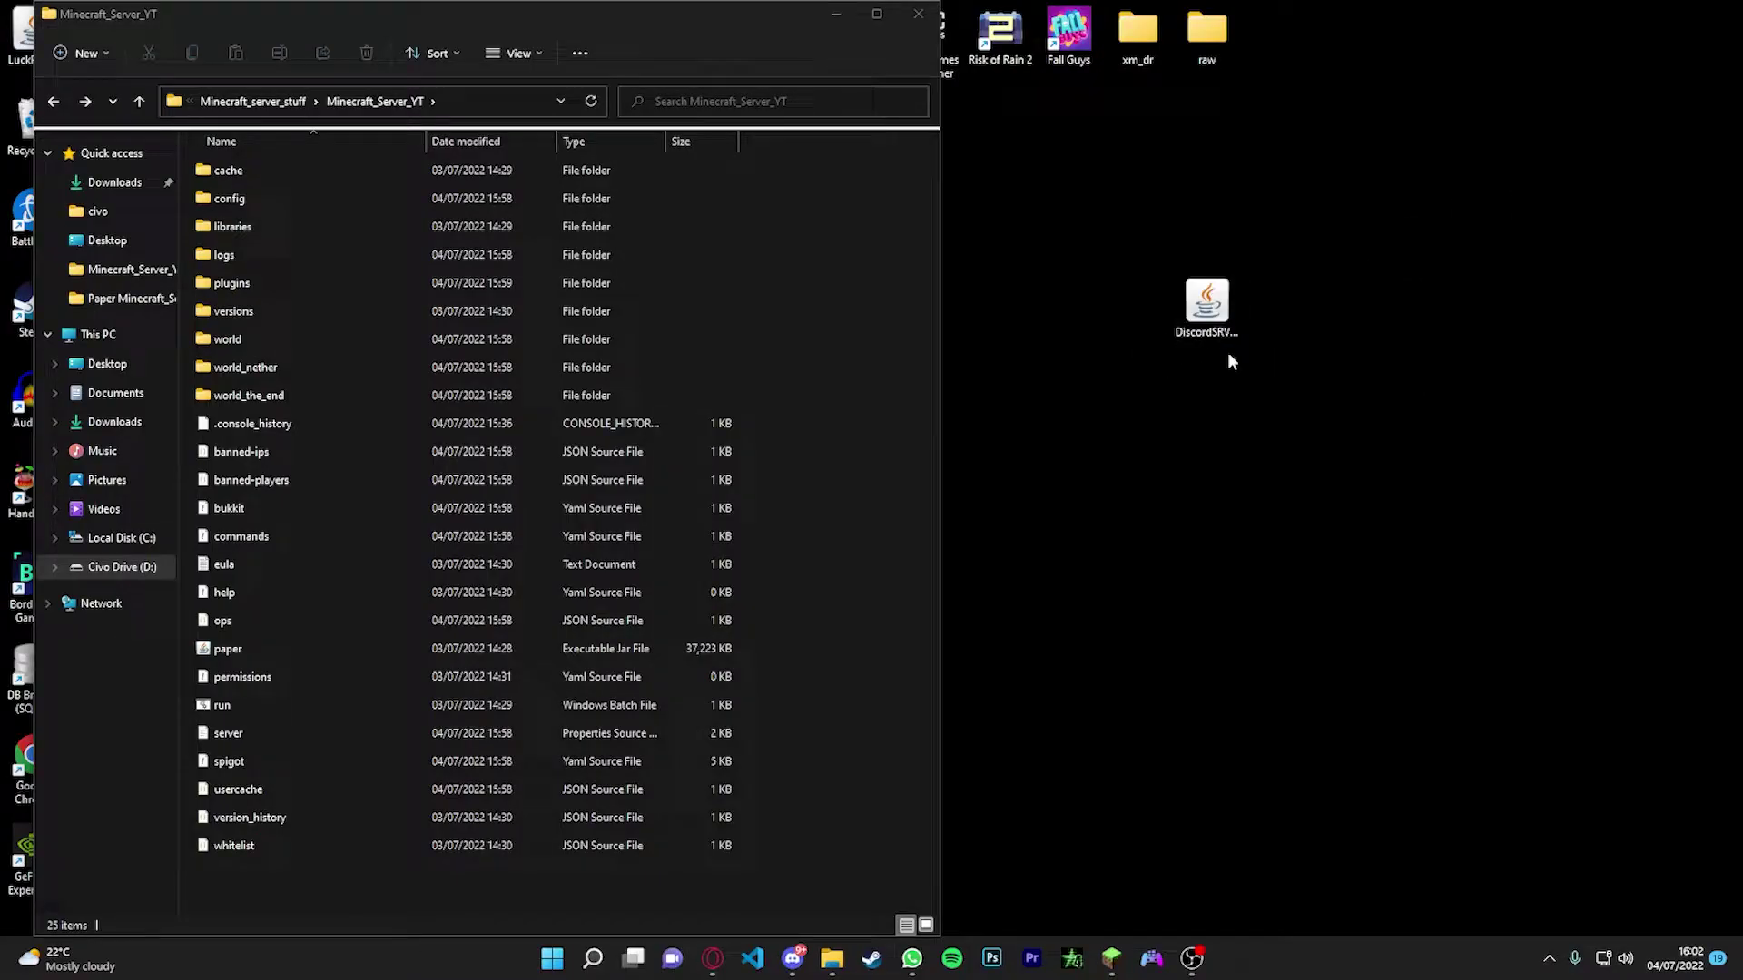
mouse_move(549, 13)
mouse_down()
mouse_move(497, 29)
mouse_move(520, 14)
mouse_up()
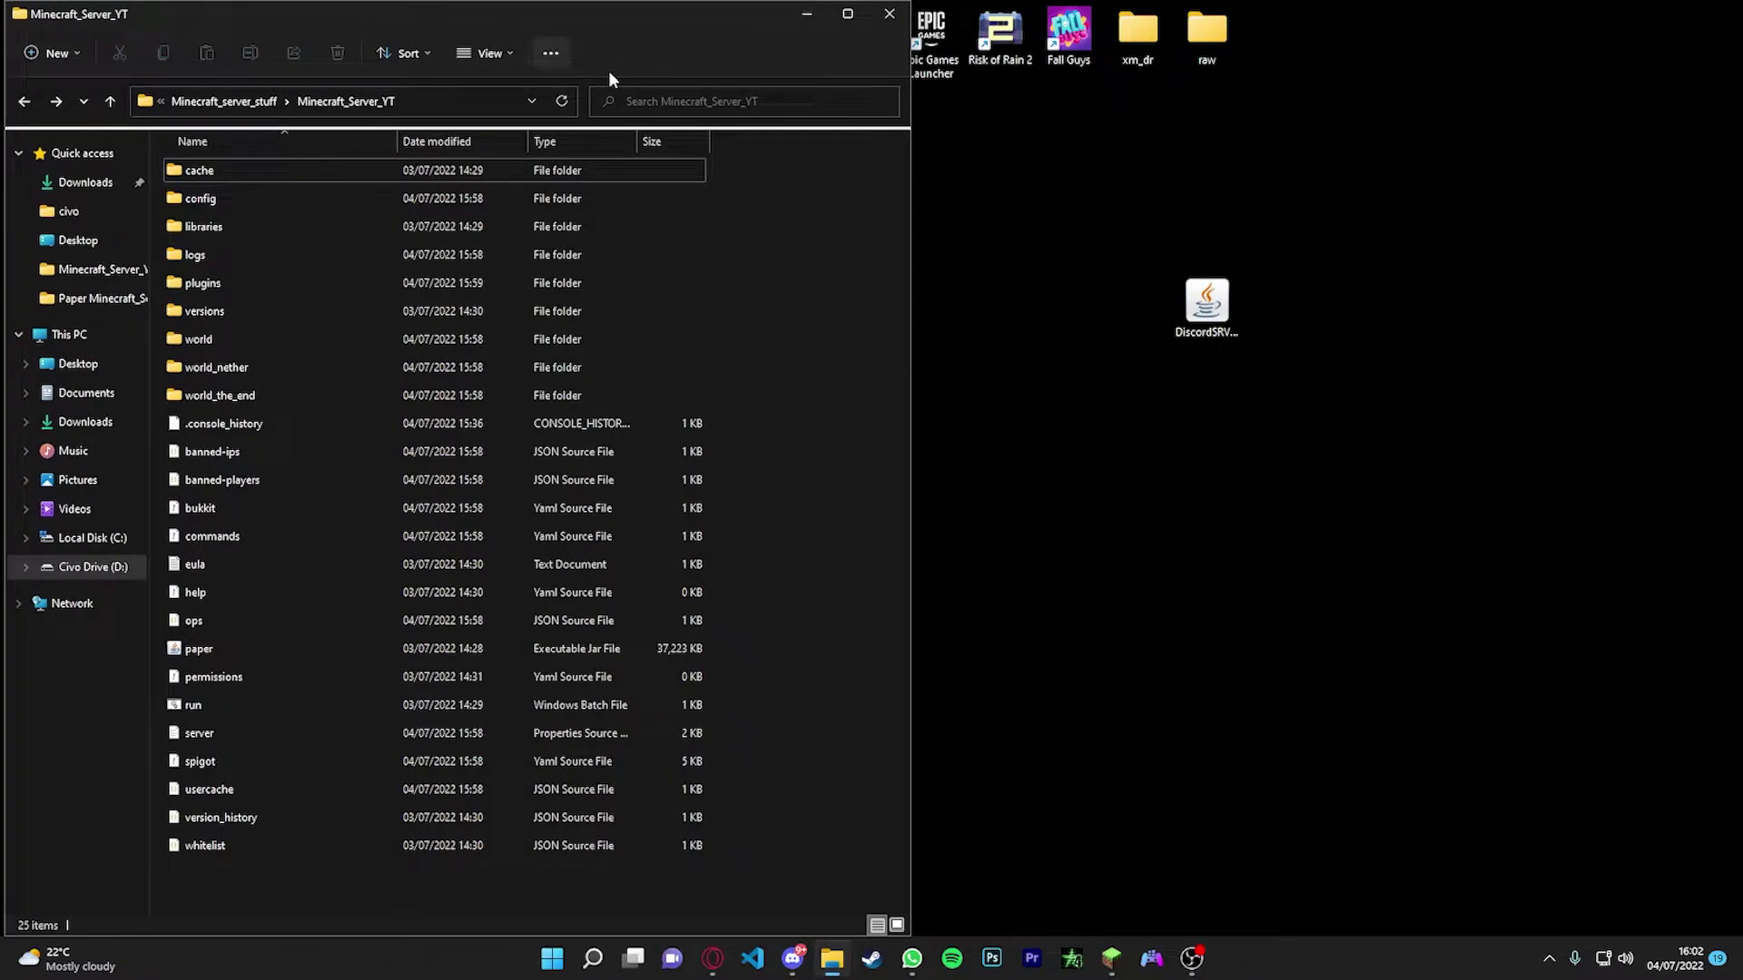
drag(1206, 304, 302, 286)
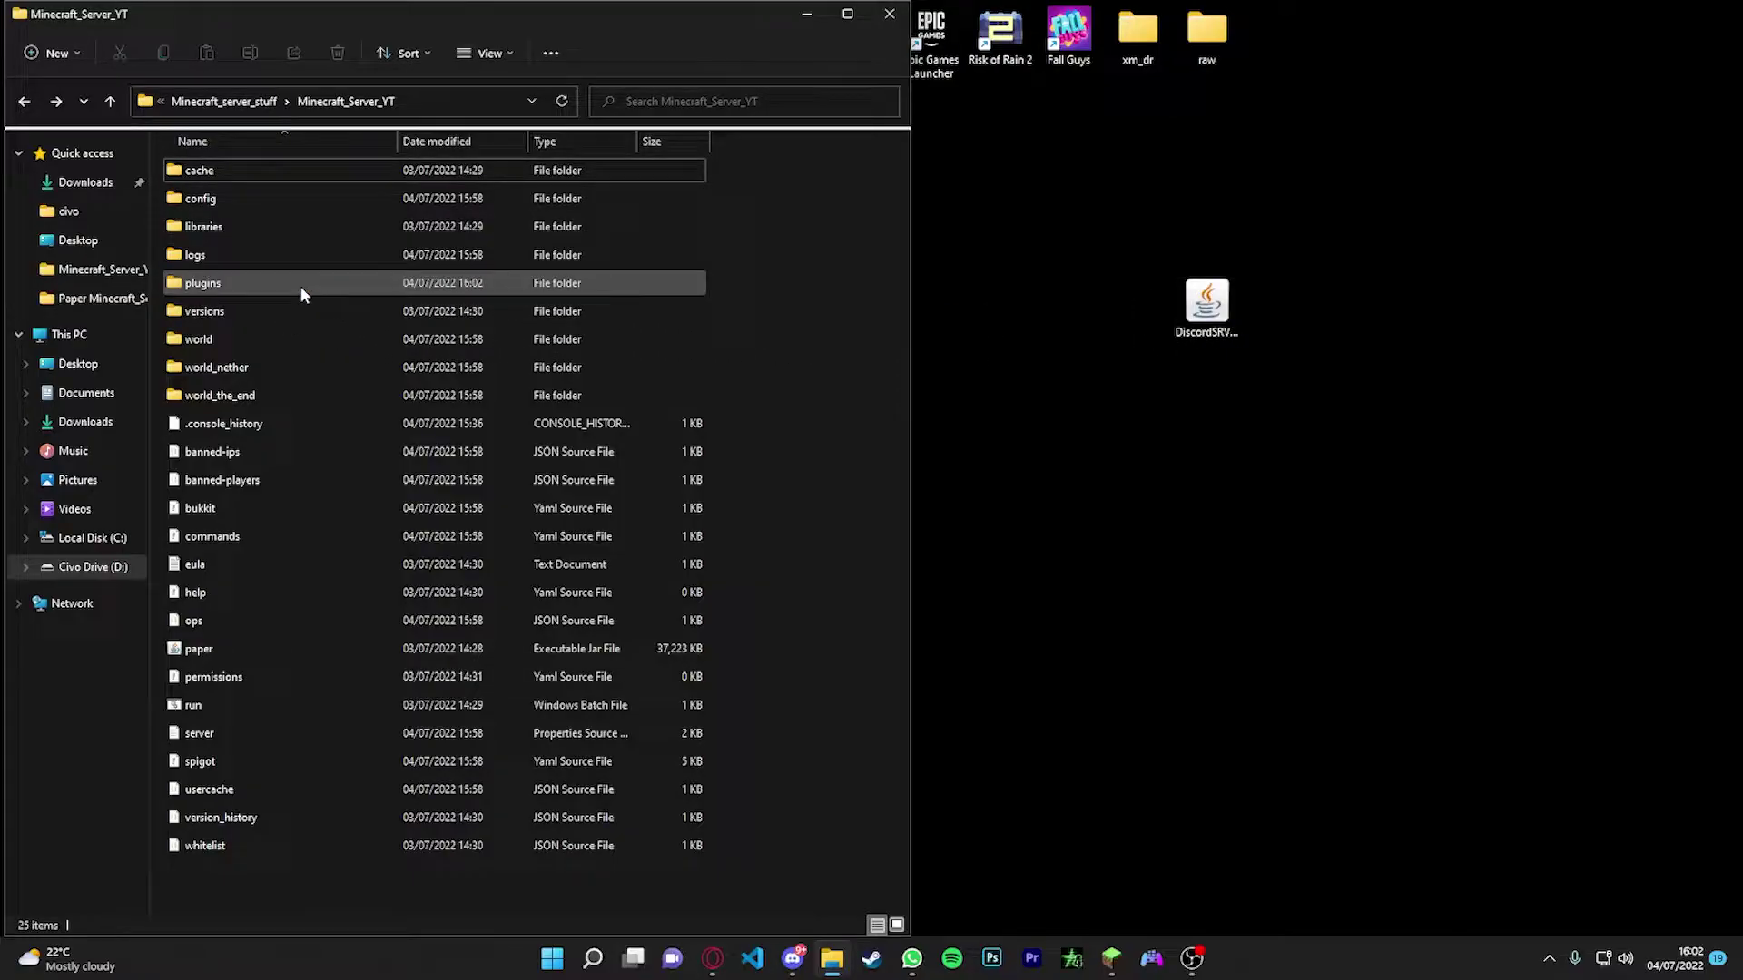
double_click(302, 286)
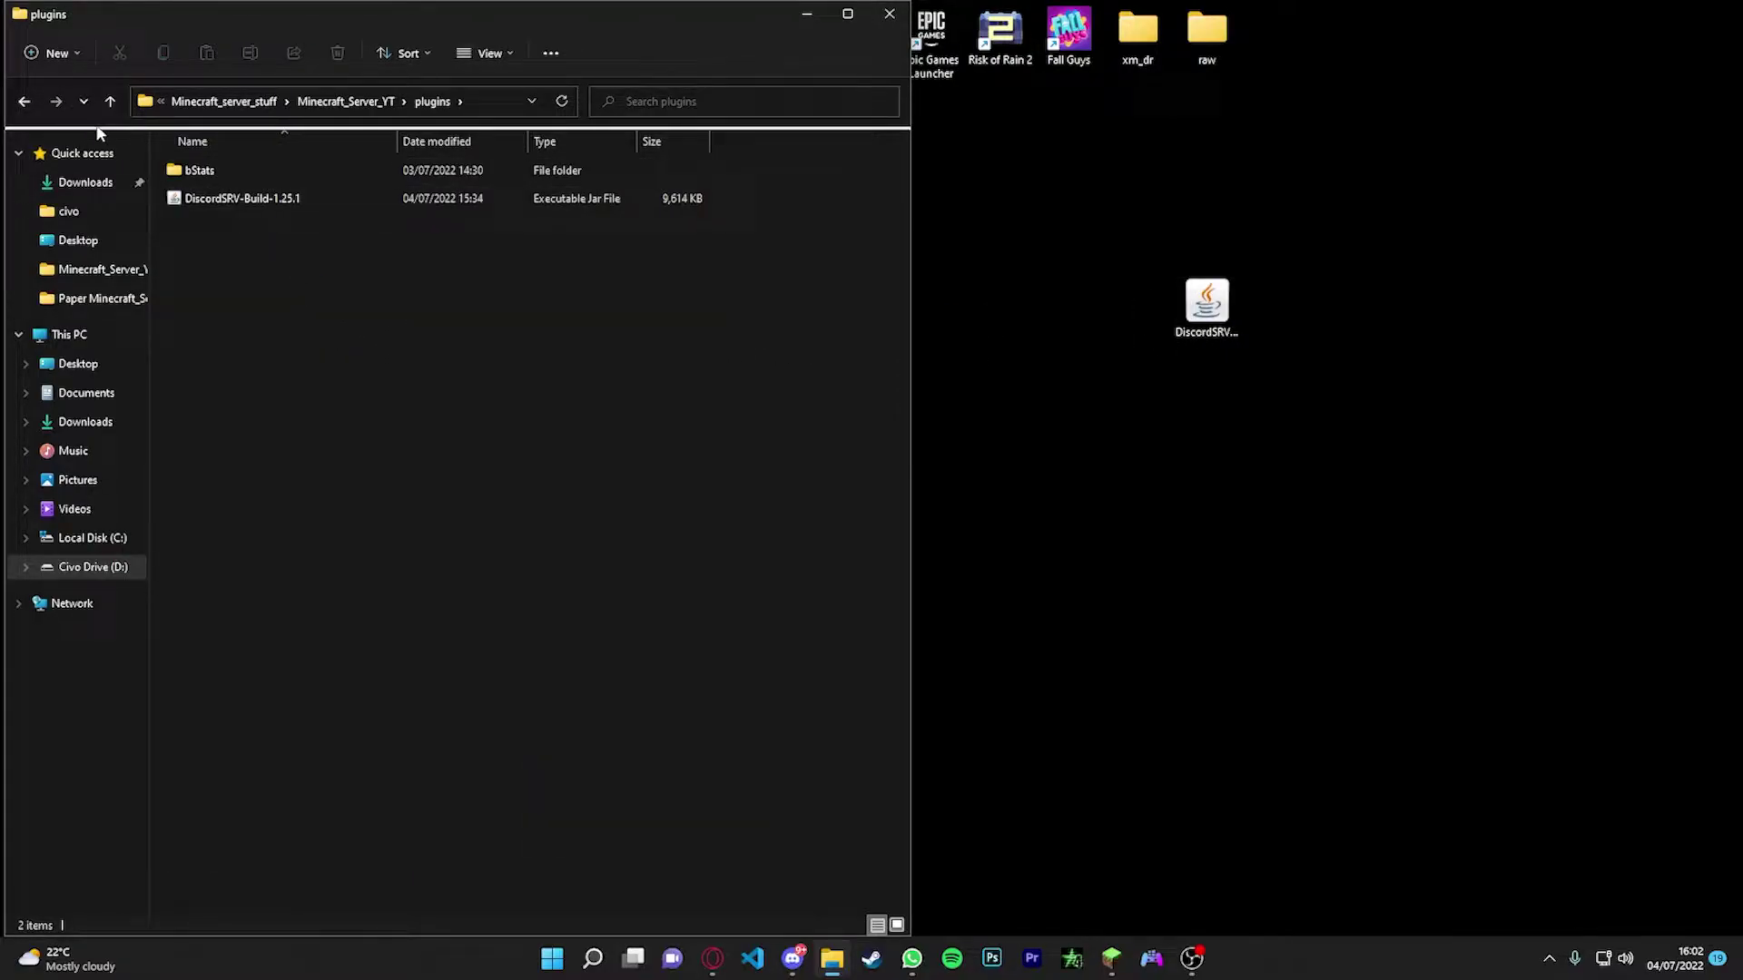
click(23, 101)
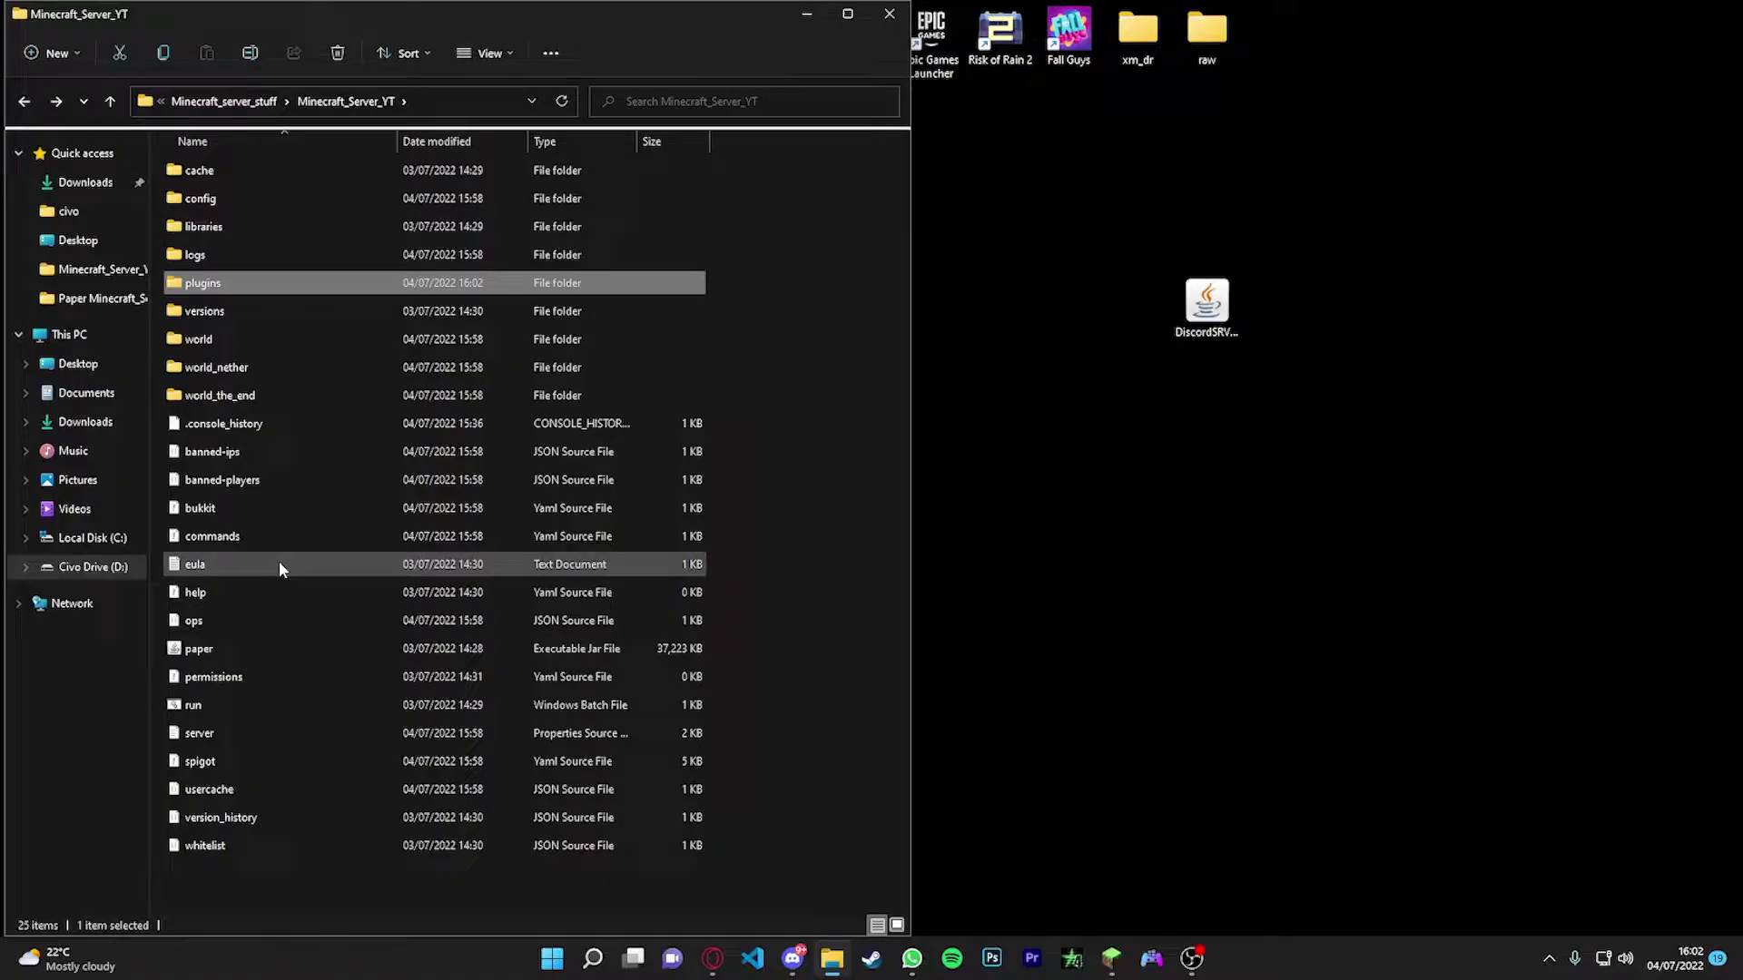
click(265, 704)
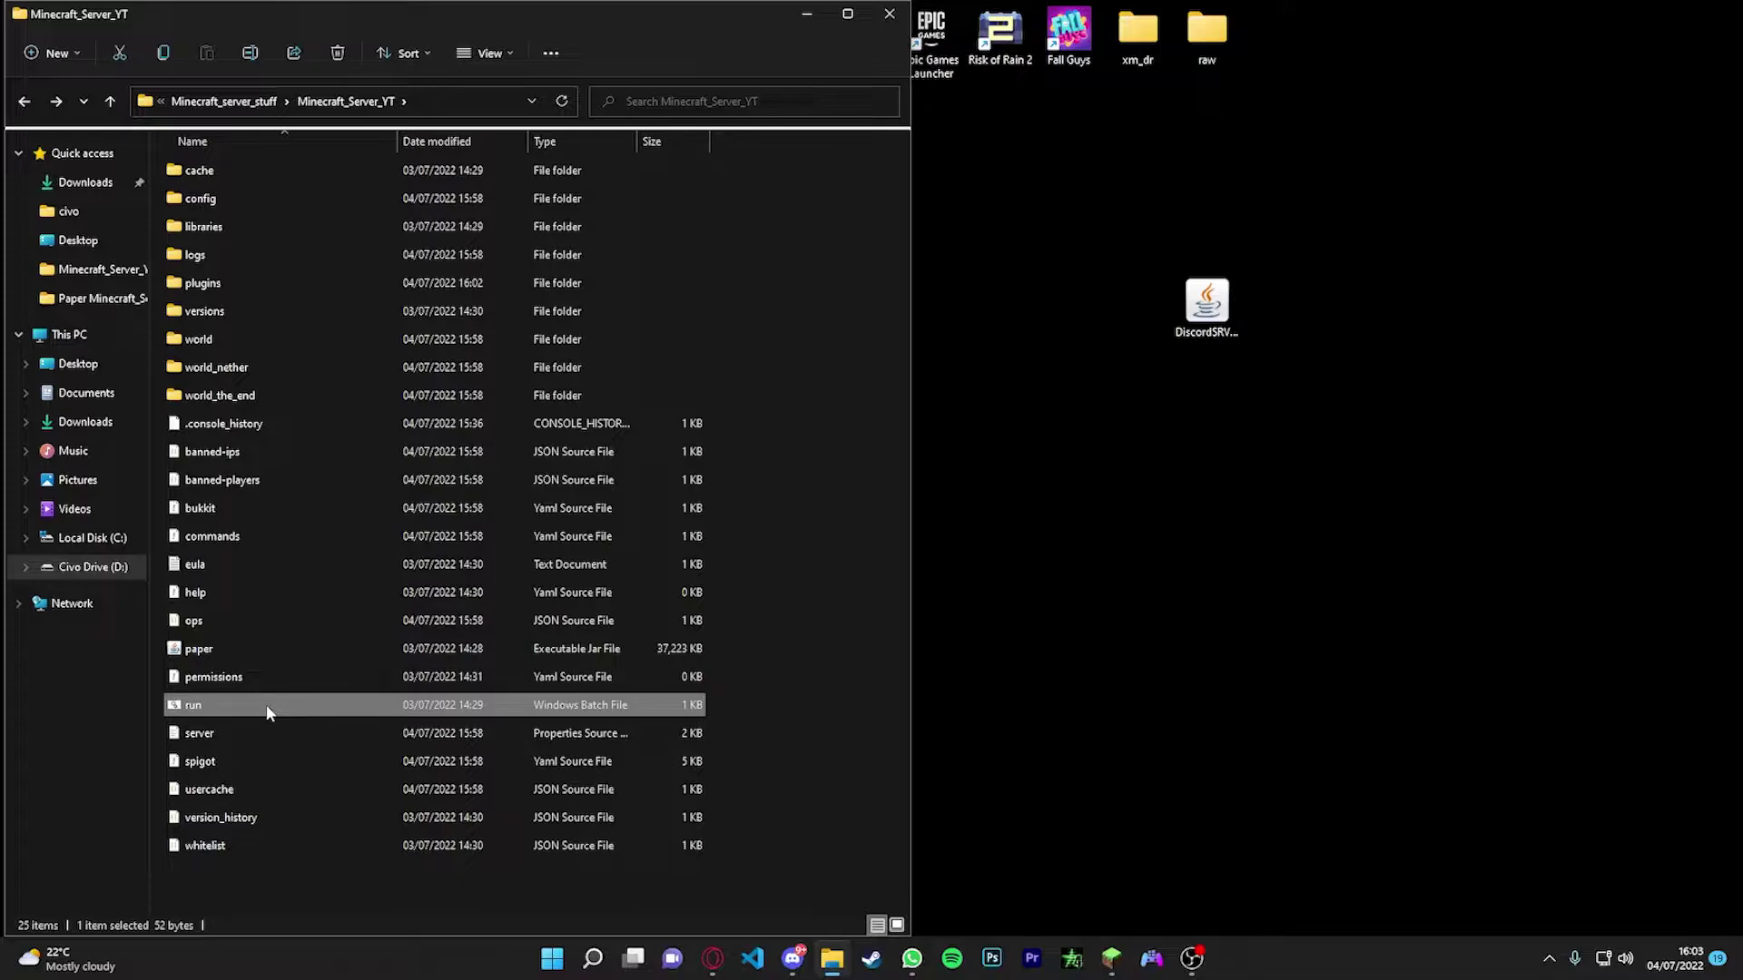
- Run run.bat until DiscordSRV reports a missing bot token, then terminate the batch job with Ctrl+C and y
double_click(265, 705)
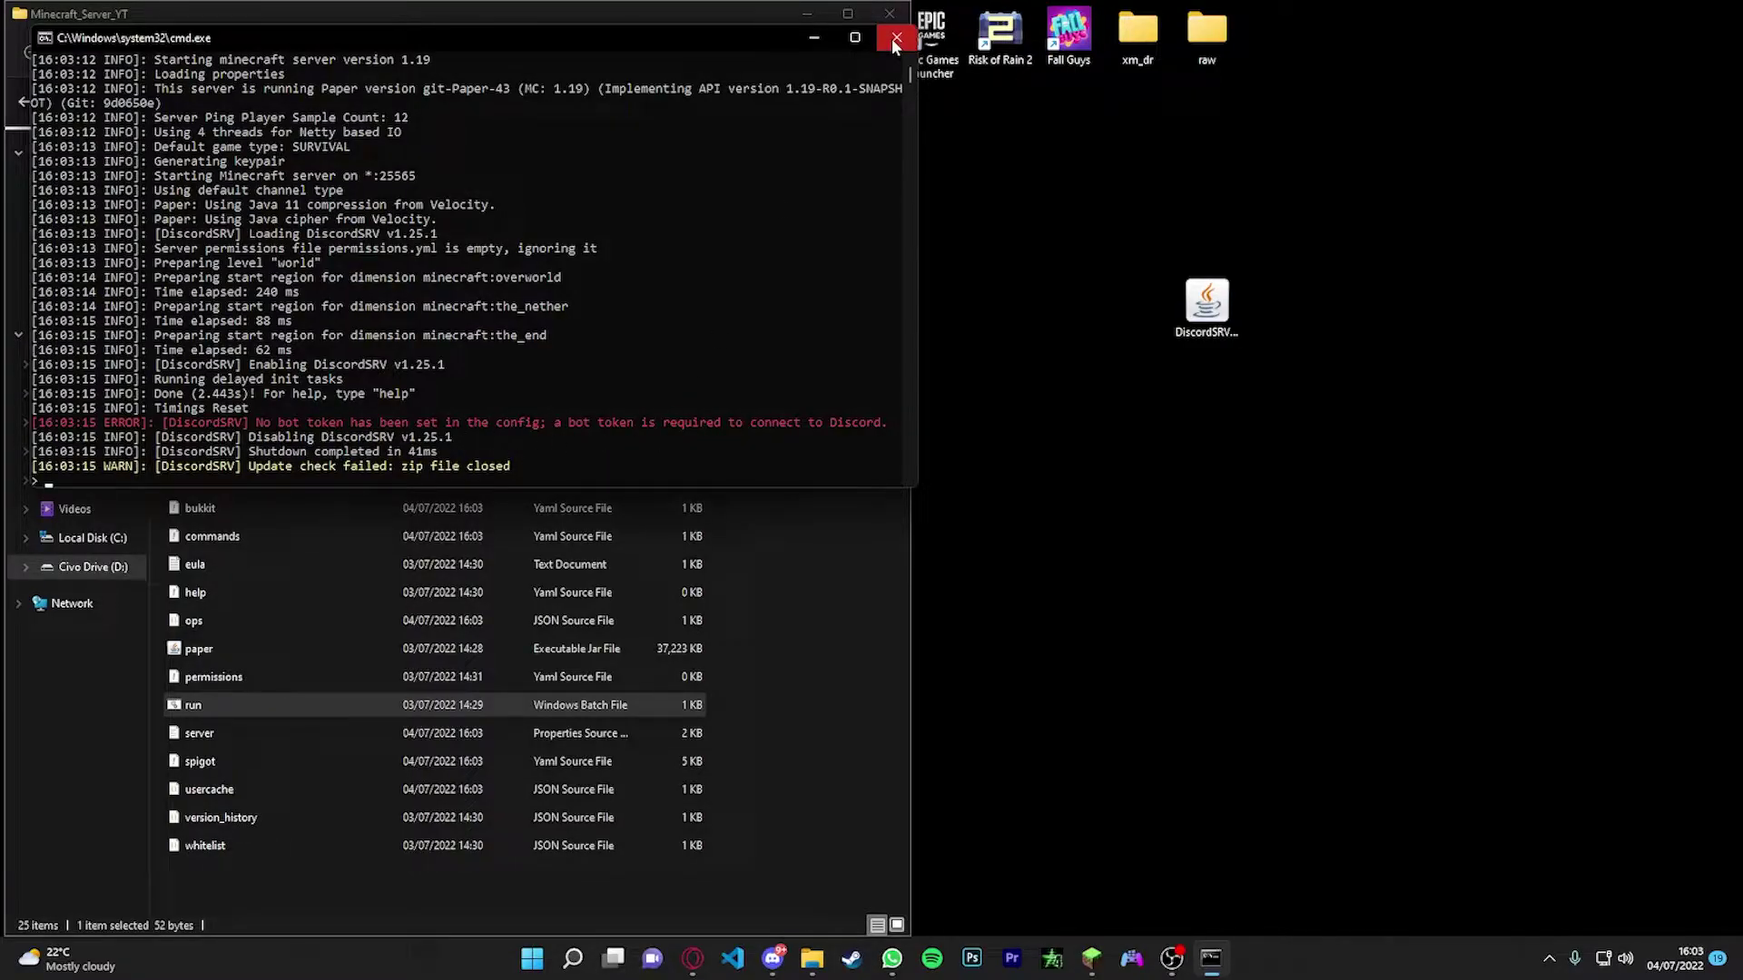
key(ctrl+c)
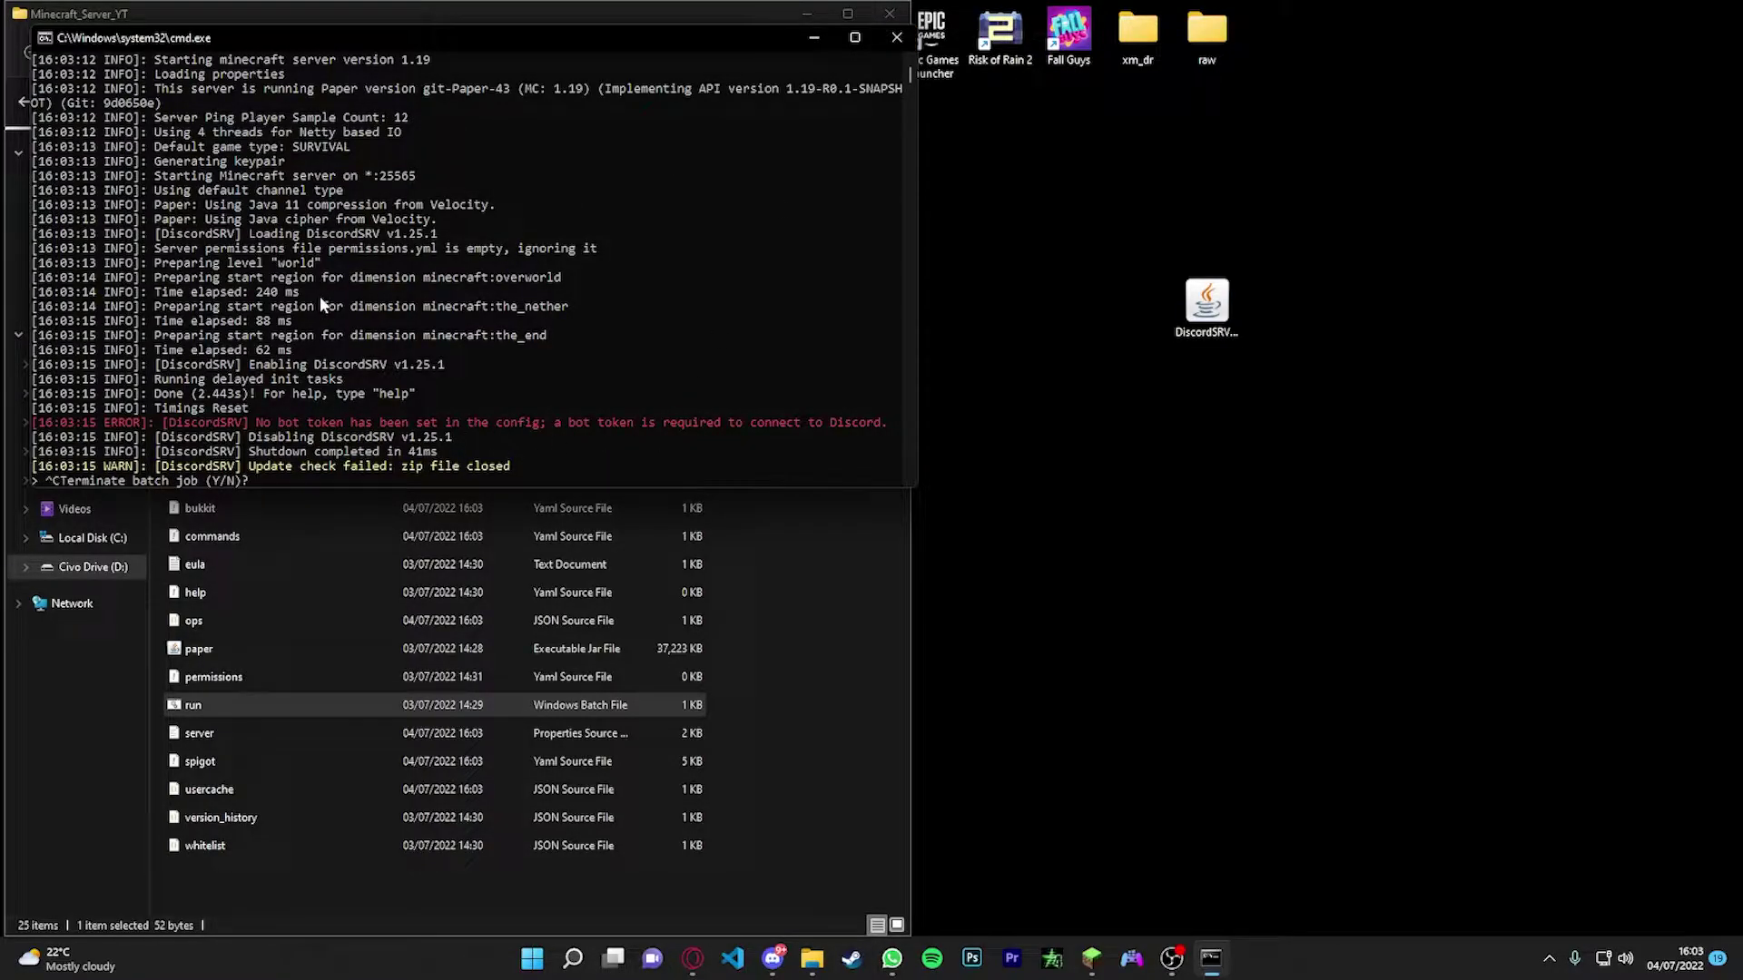
text(y)
key(Return)
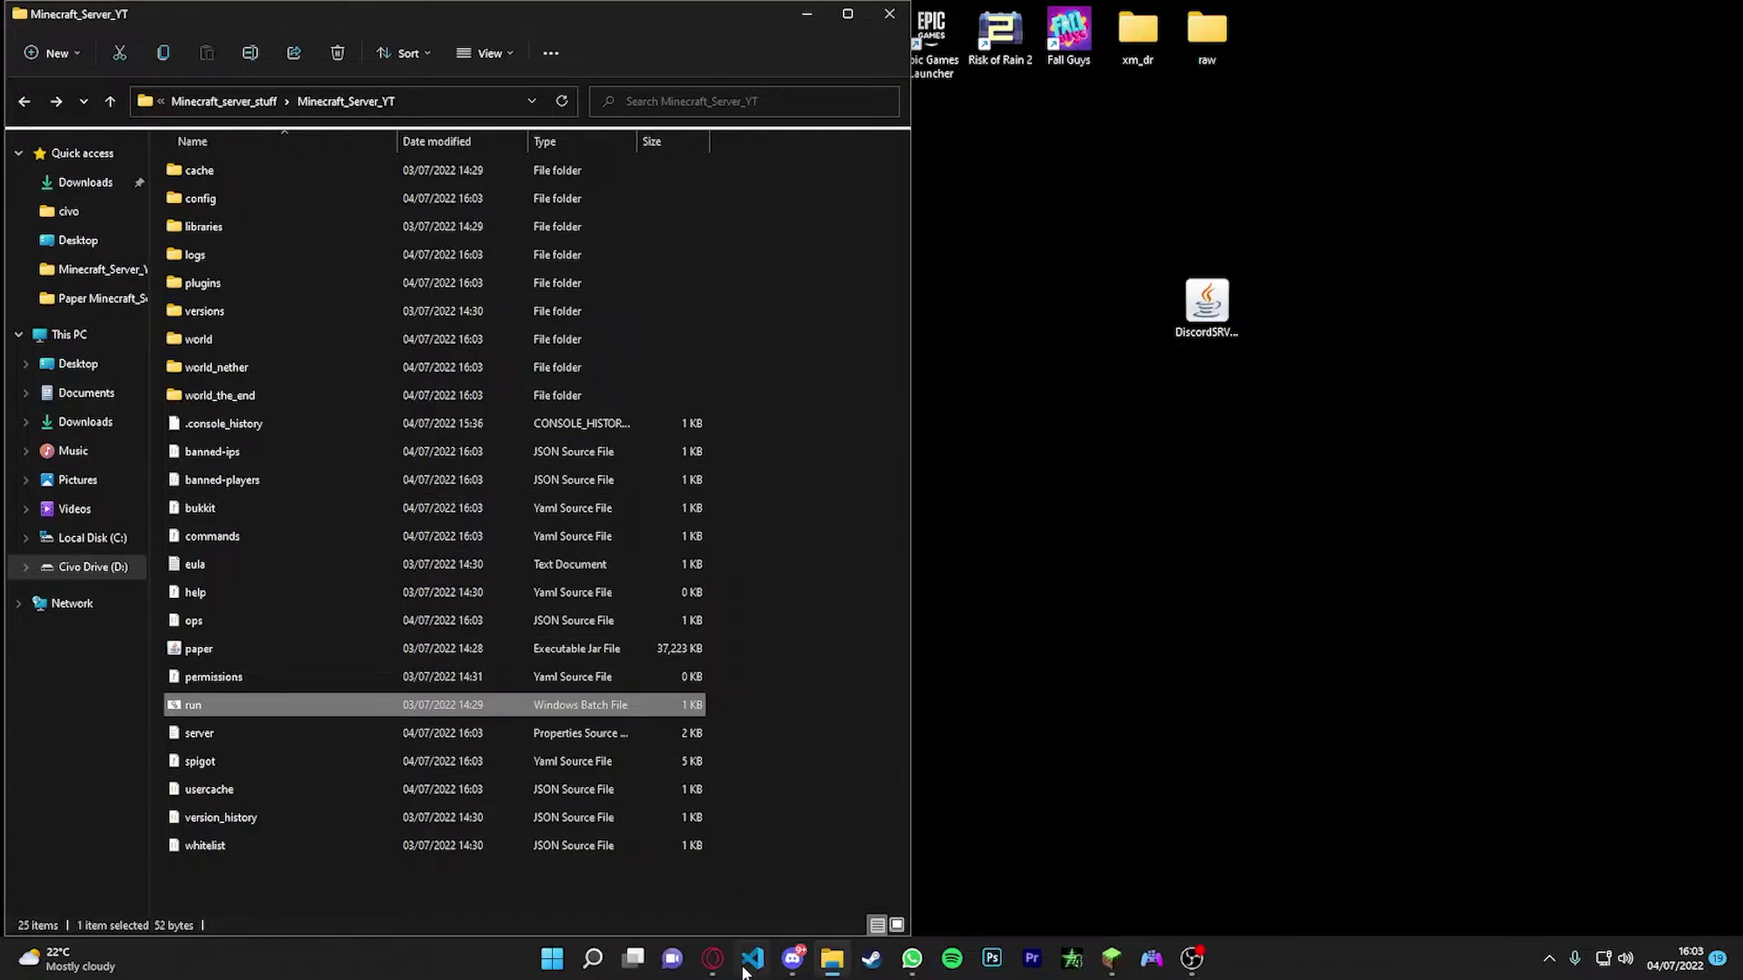
- Go to the Developer Portal's Applications list, starting and then cancelling a new application
click(713, 958)
click(513, 14)
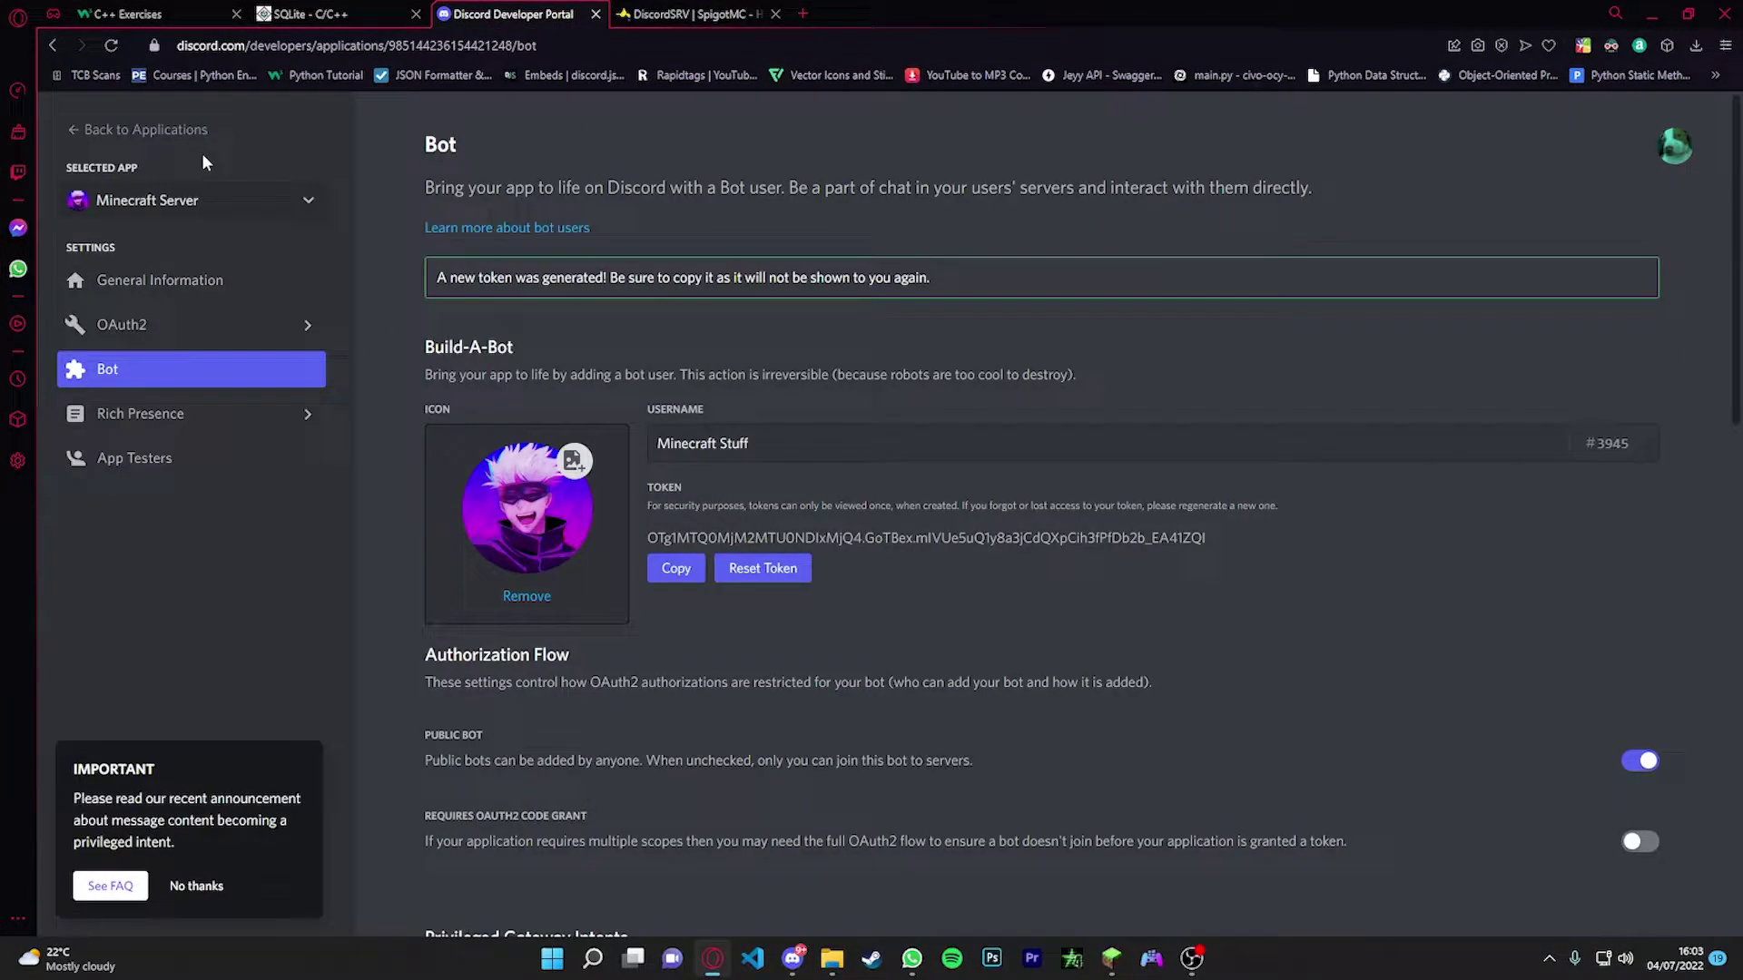
click(144, 130)
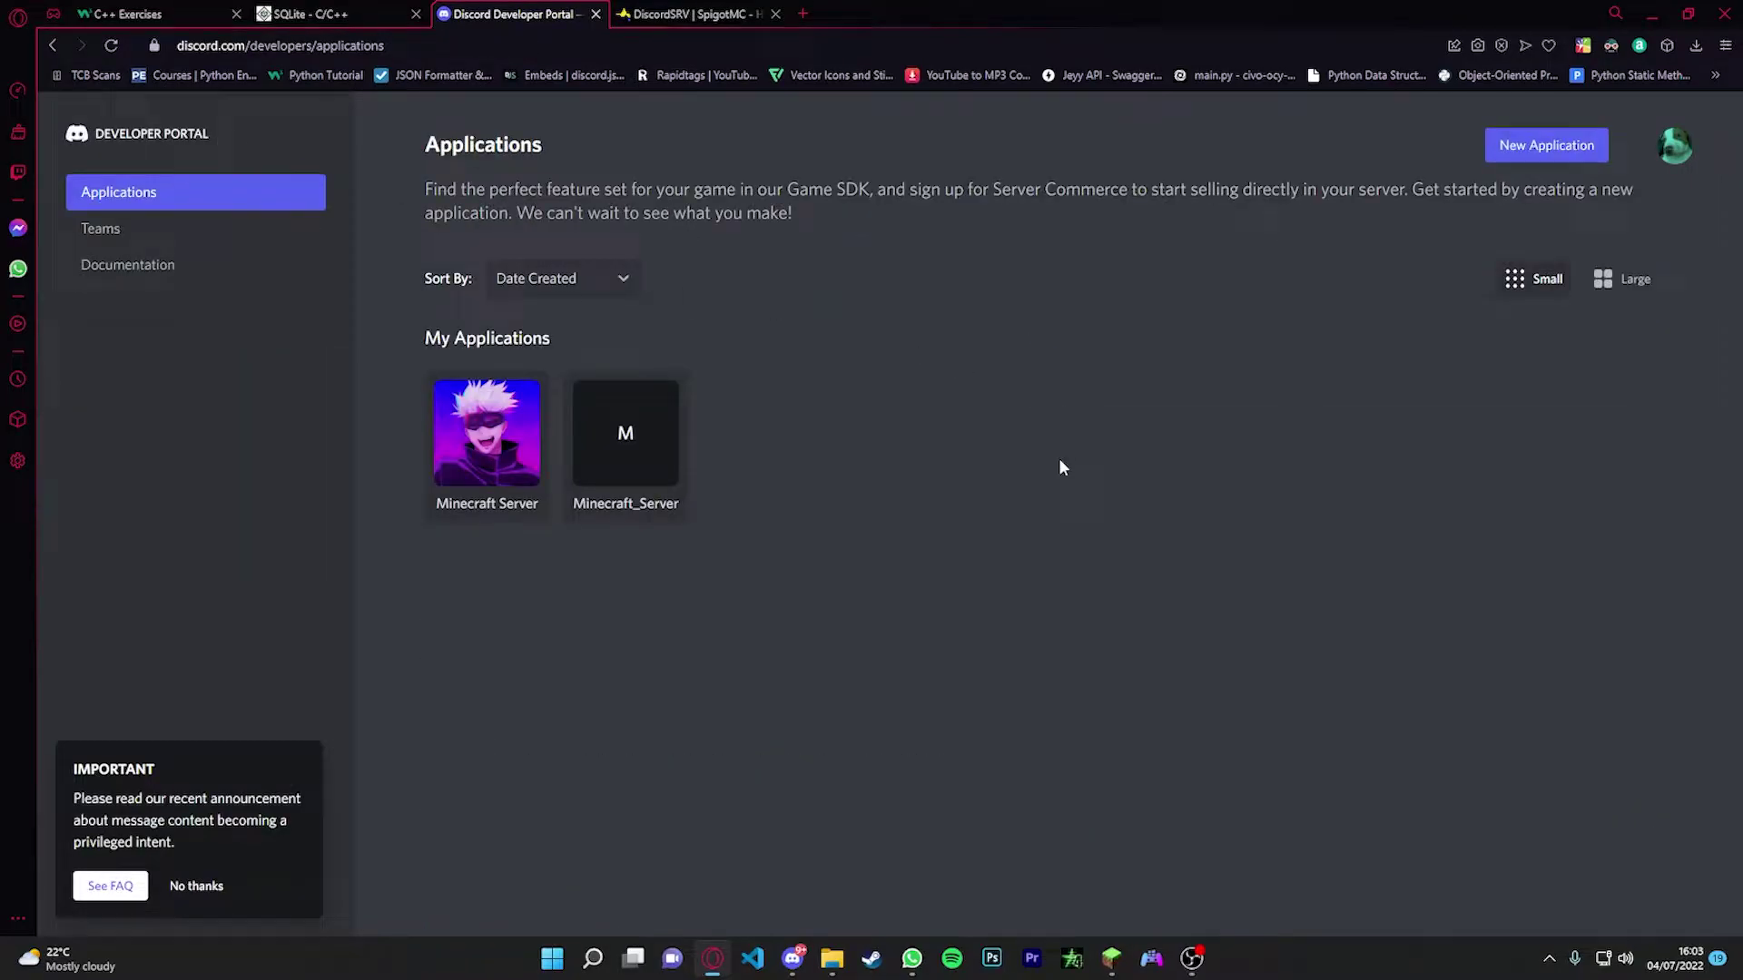
click(1538, 148)
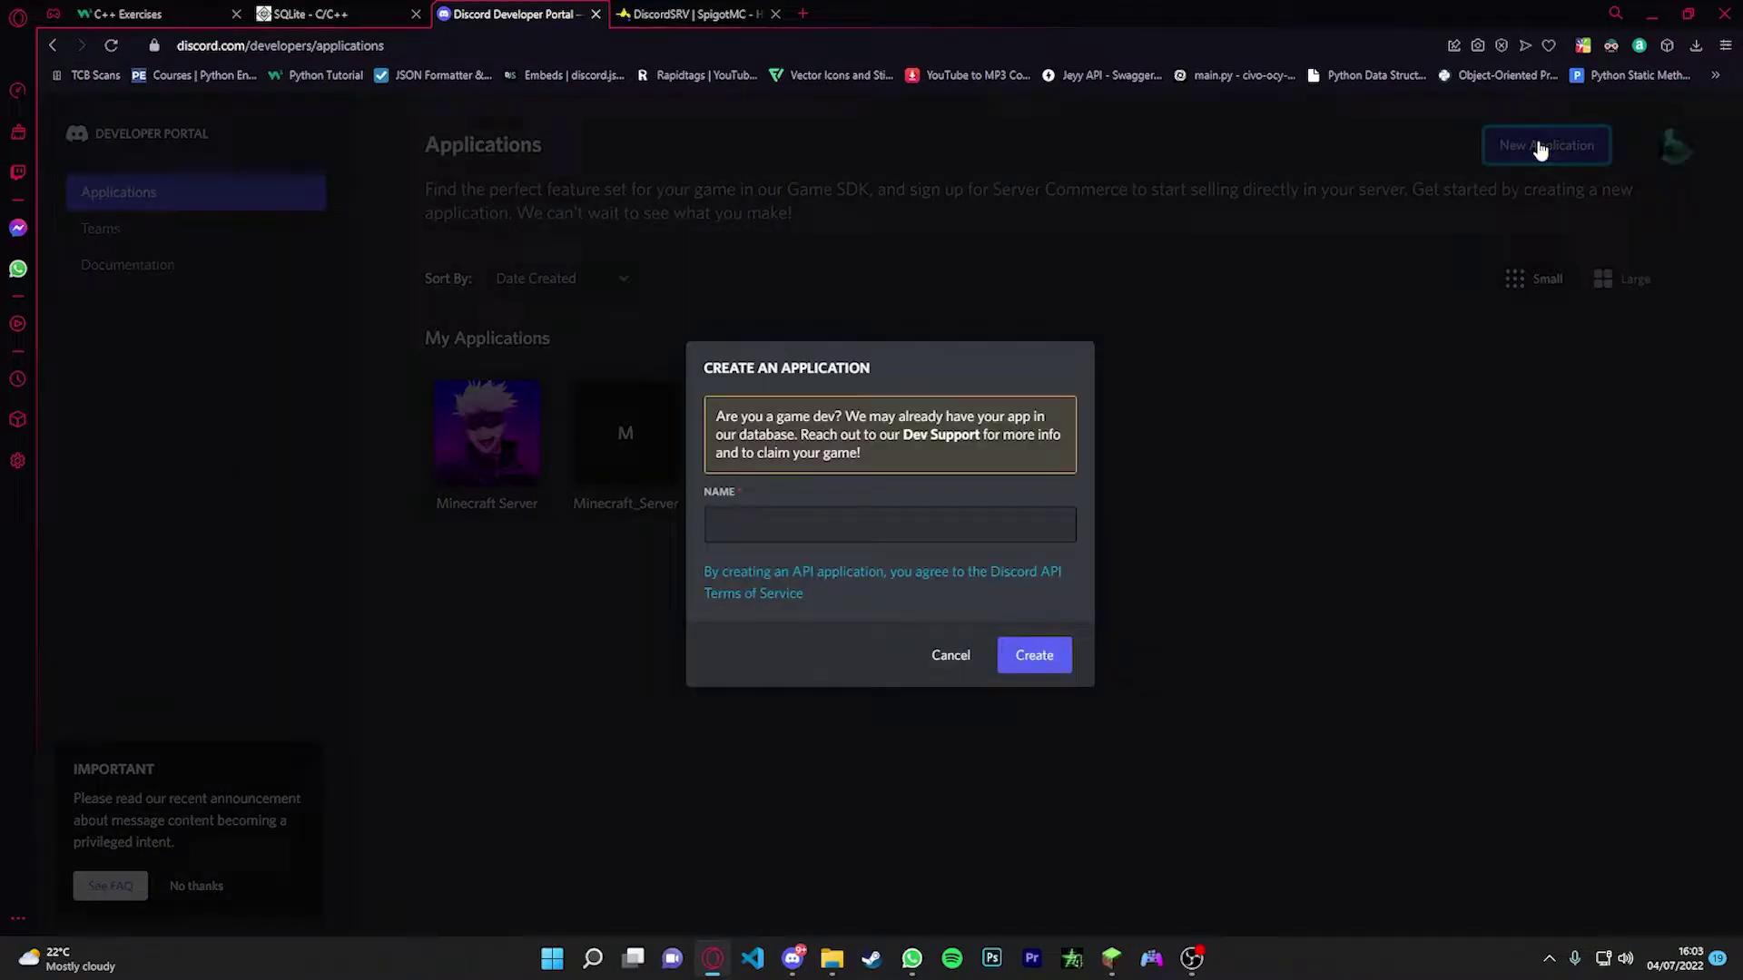
click(817, 514)
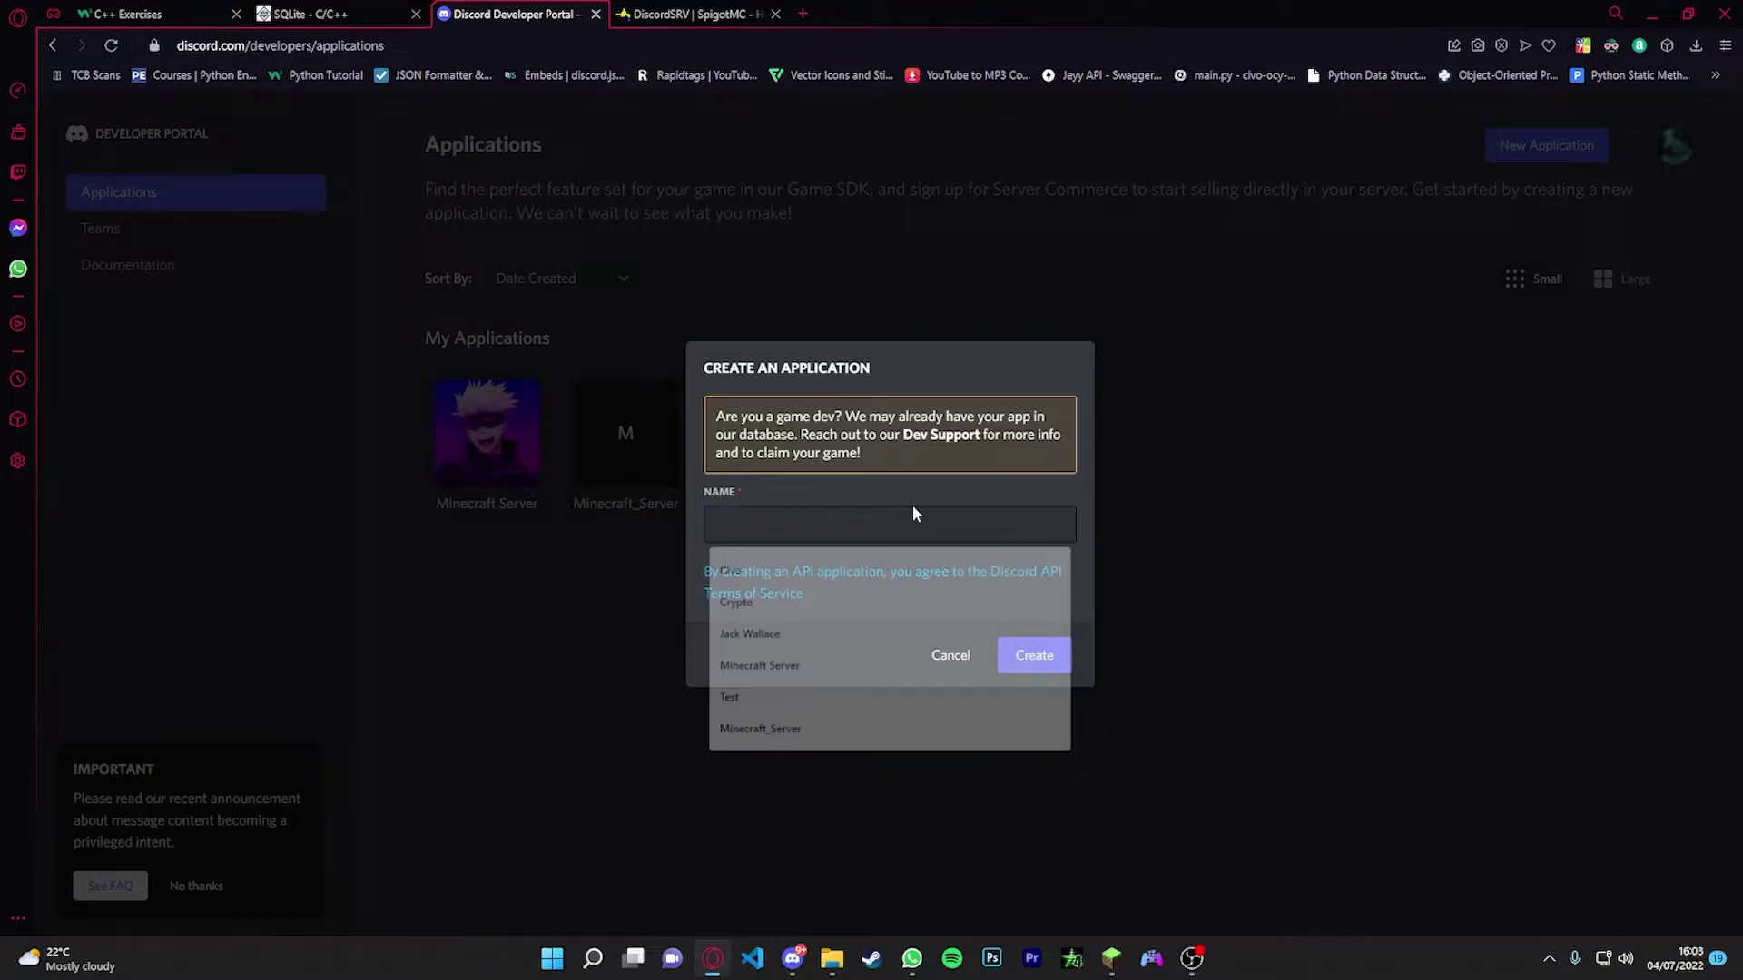
click(949, 656)
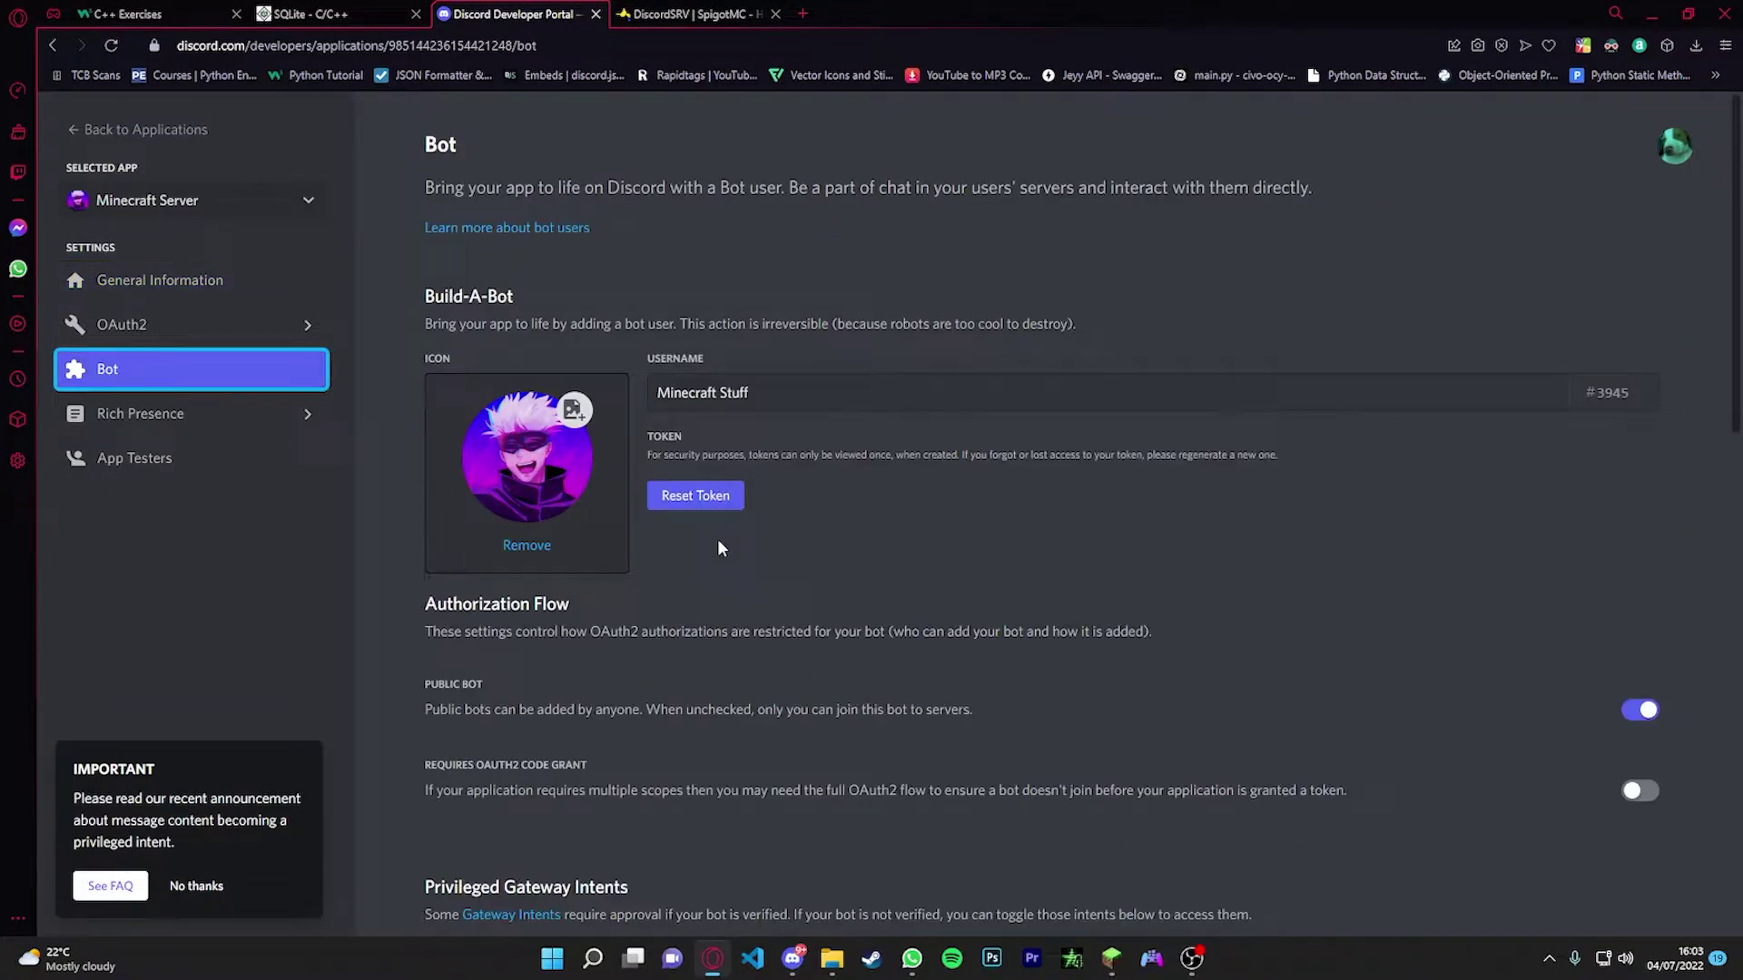
- Turn on the presence, server members and message content privileged intents for the Minecraft Server bot
scroll(717, 537, down, 2)
scroll(719, 539, up, 1)
scroll(1011, 558, down, 8)
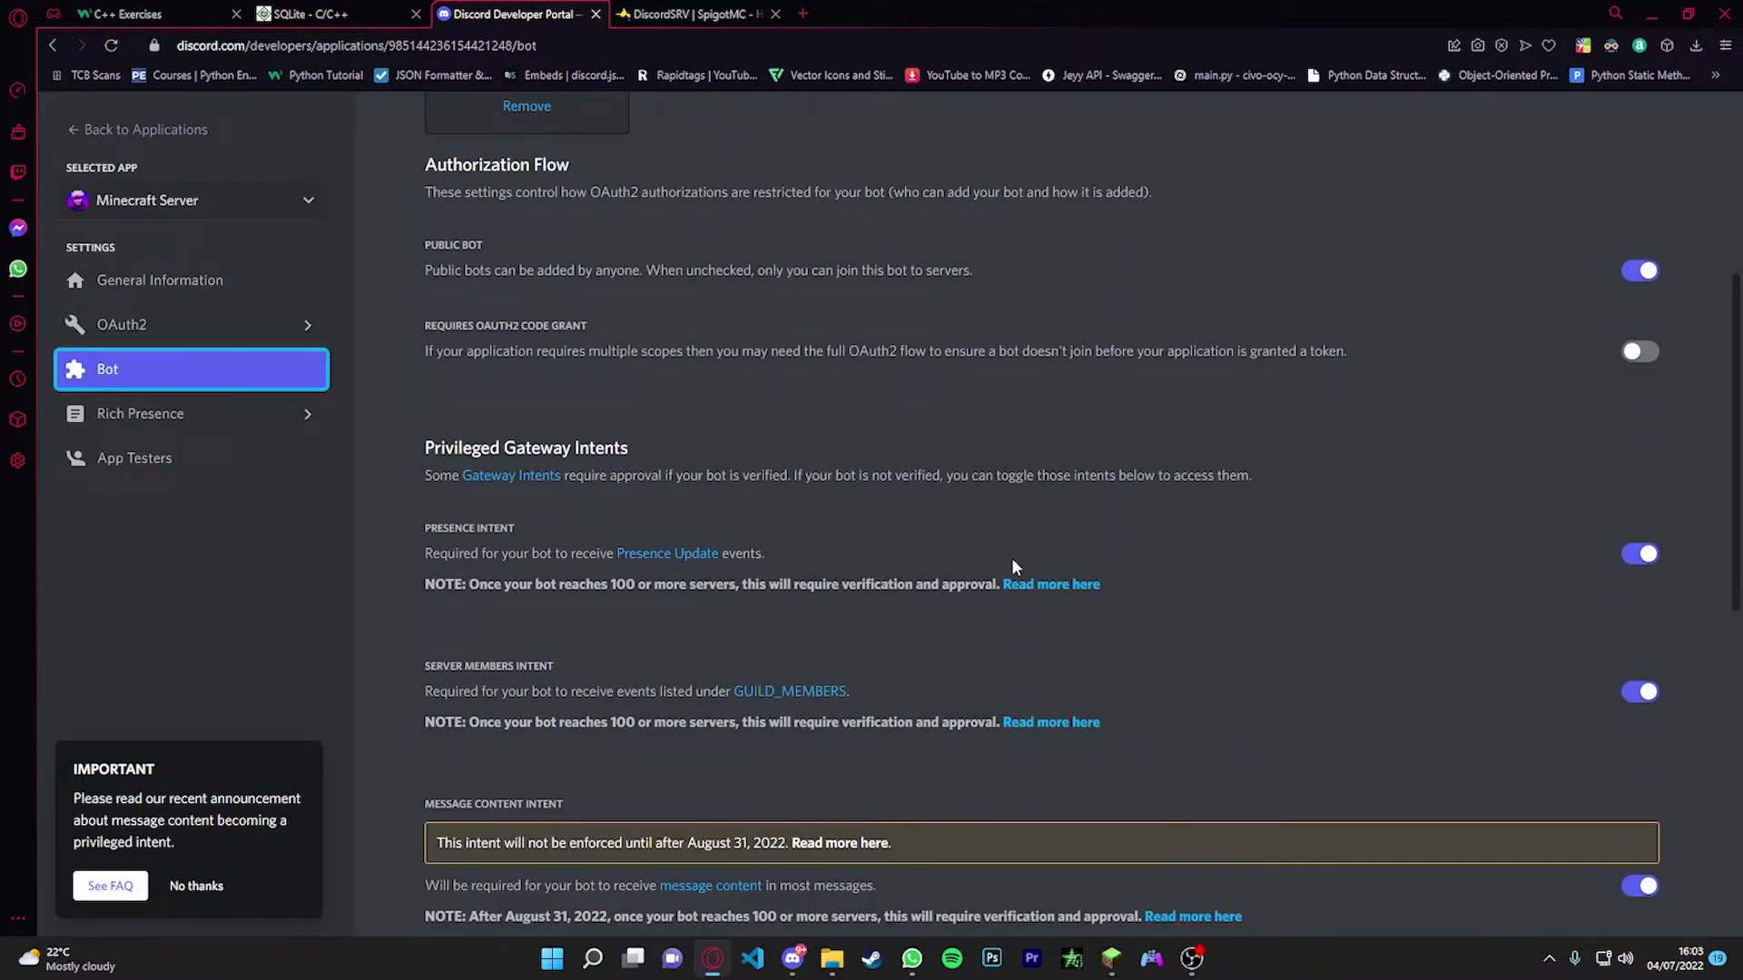
scroll(1125, 613, up, 3)
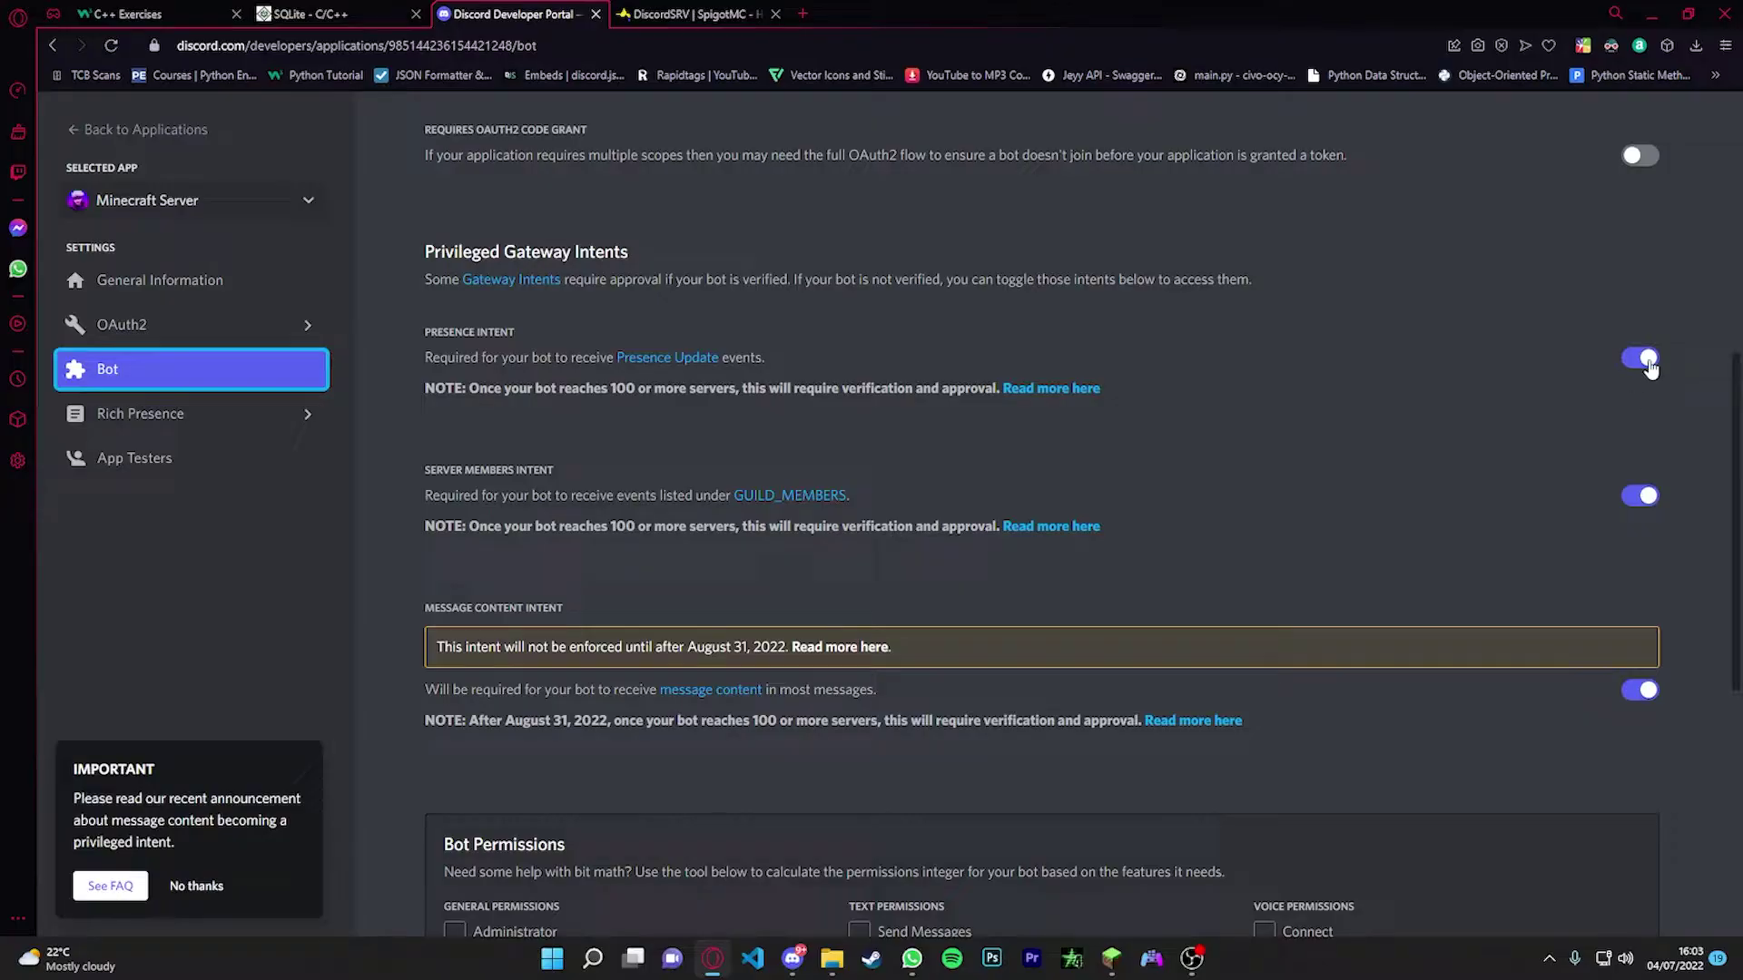
click(1646, 495)
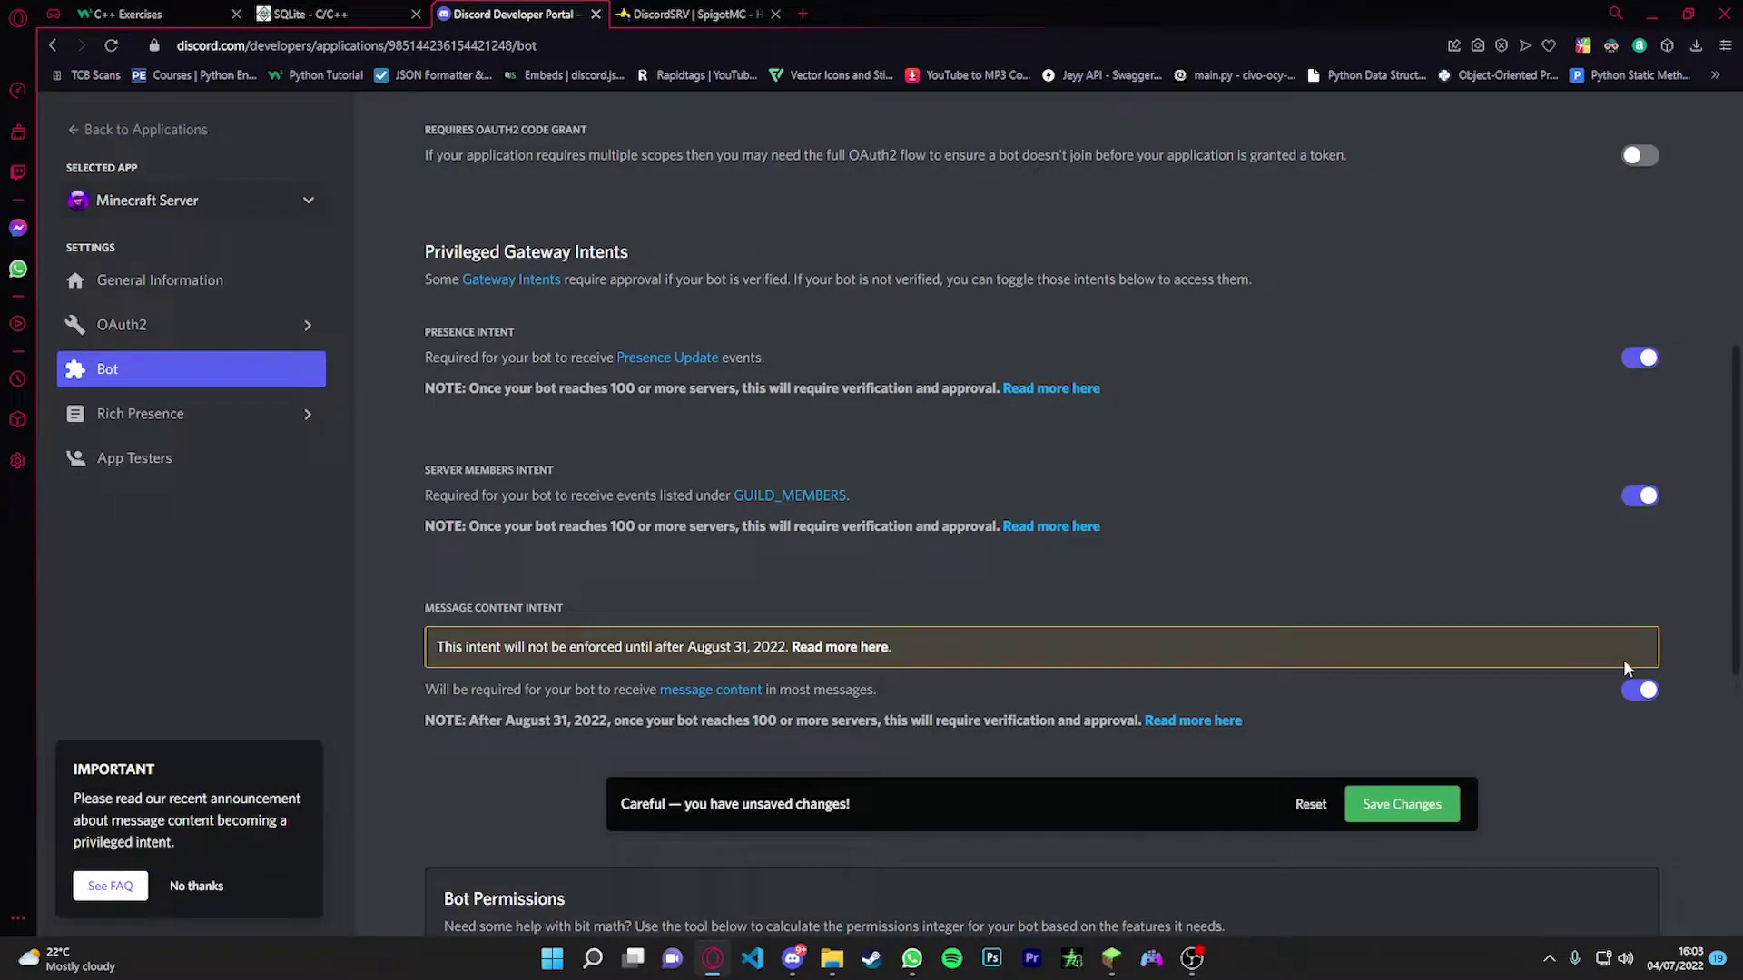
scroll(1262, 546, down, 6)
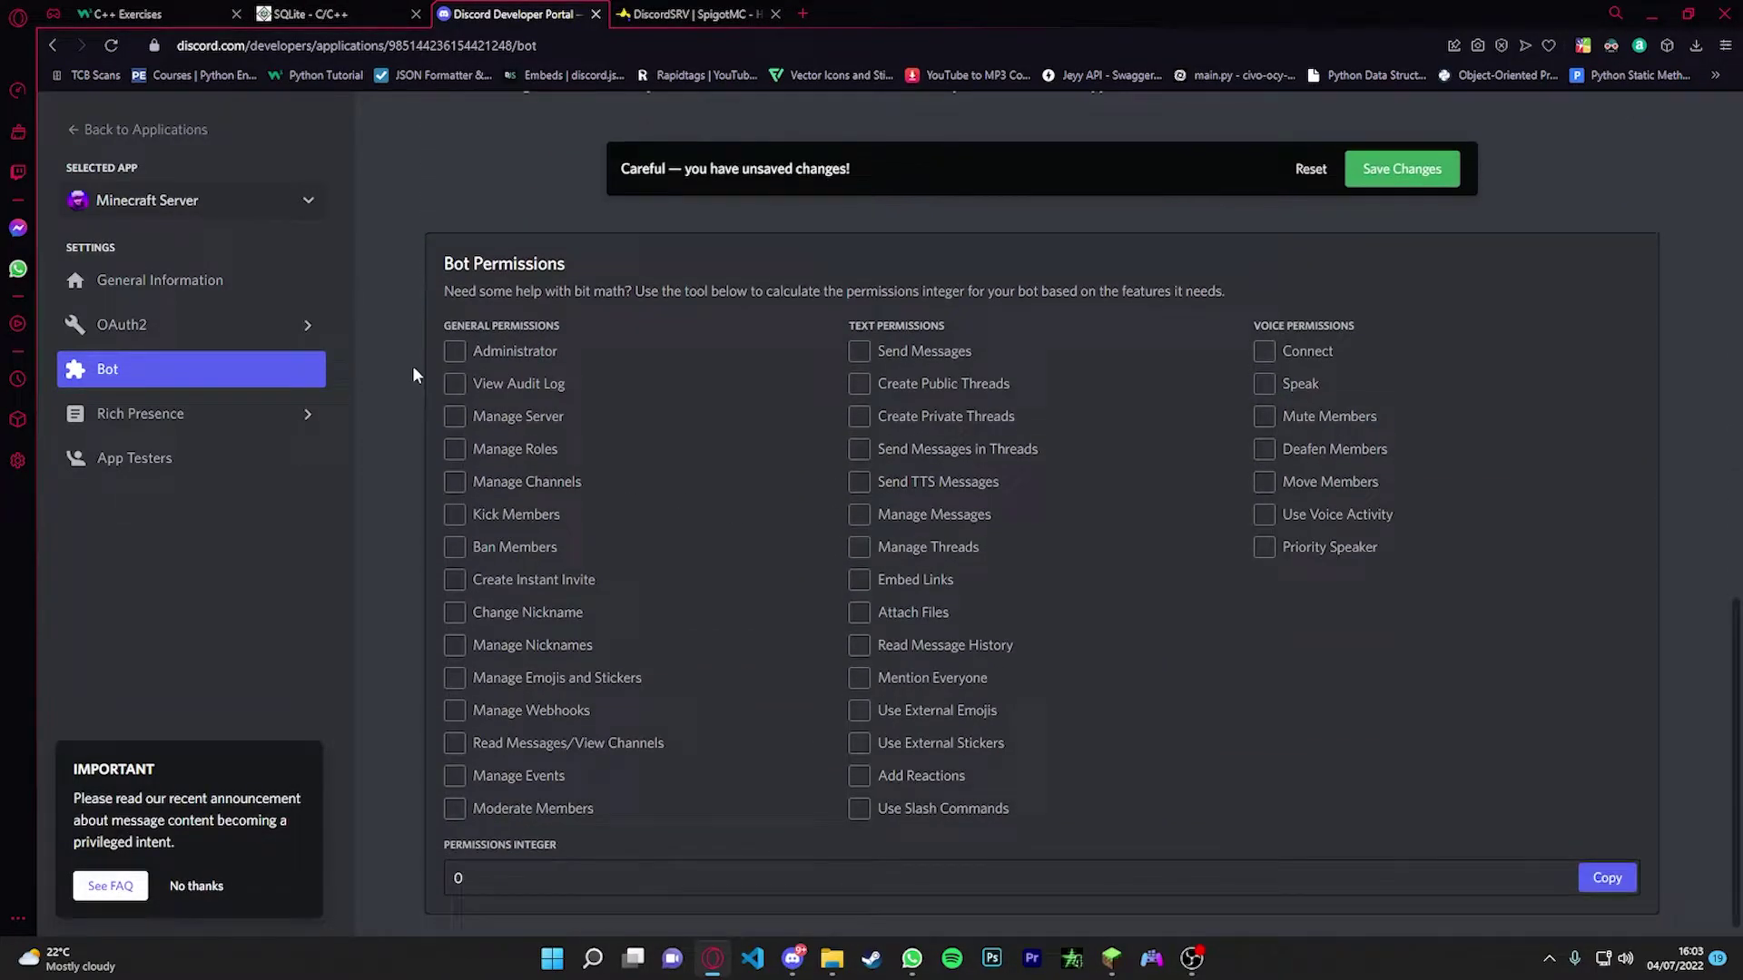
scroll(751, 502, down, 1)
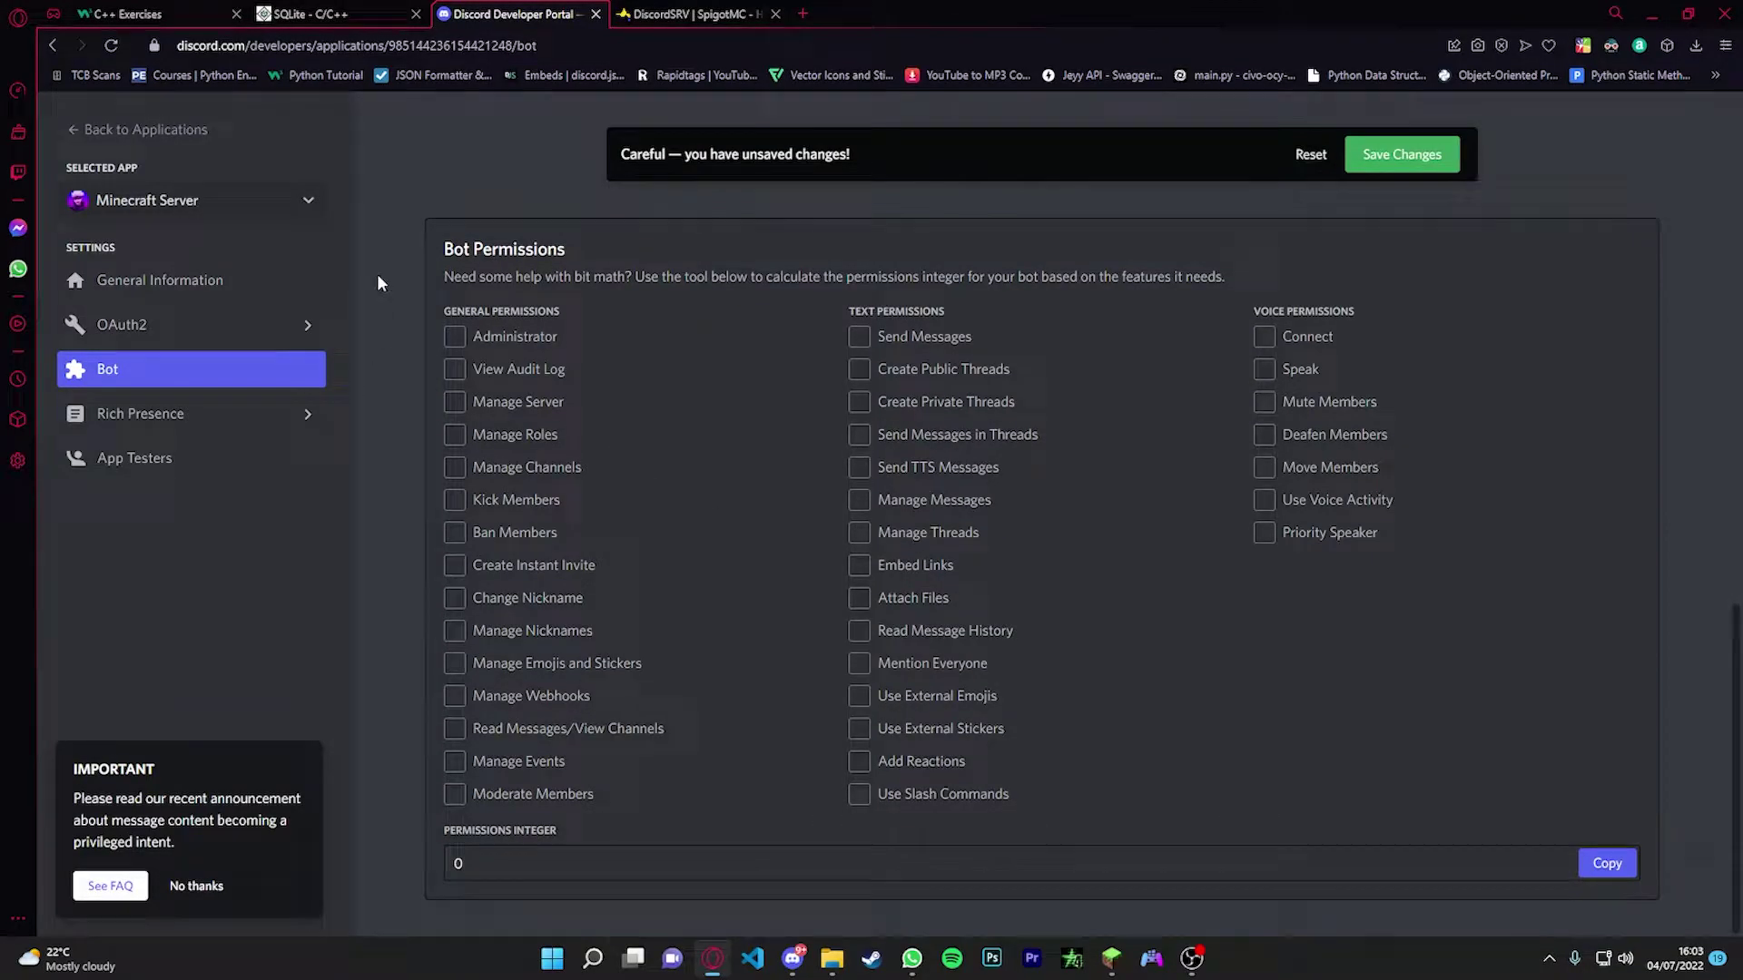
- Generate an OAuth2 invite URL with bot and applications.commands scopes plus Administrator, and copy it
click(200, 325)
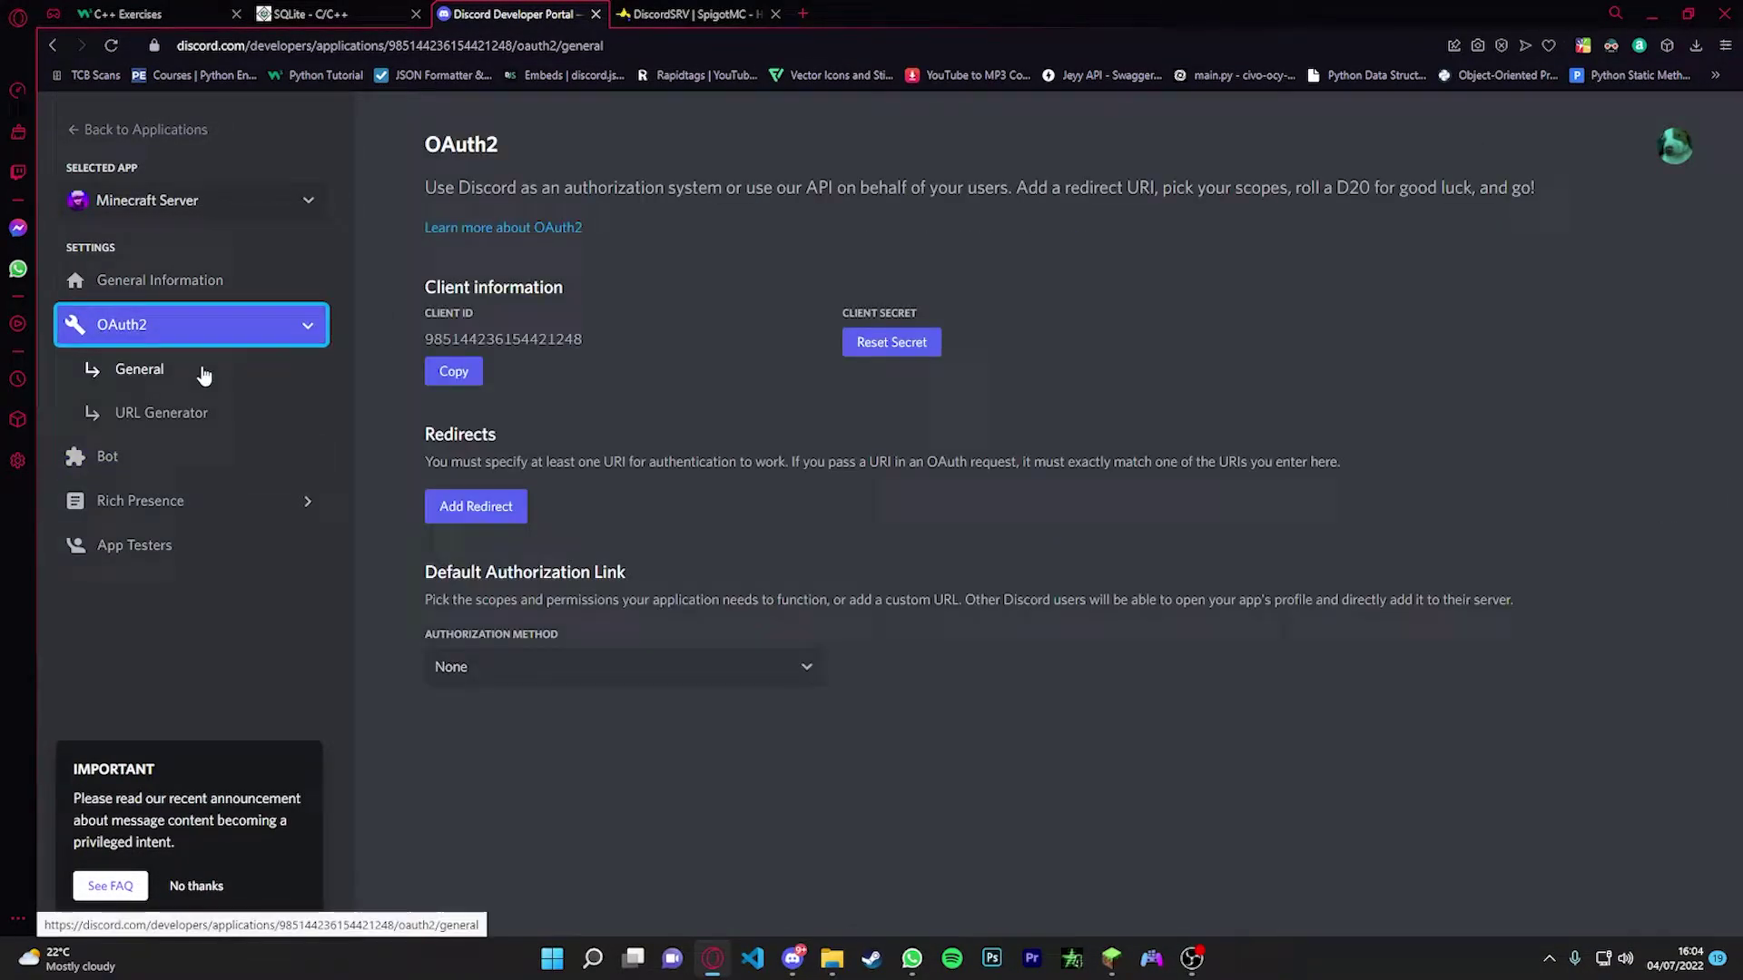
click(216, 419)
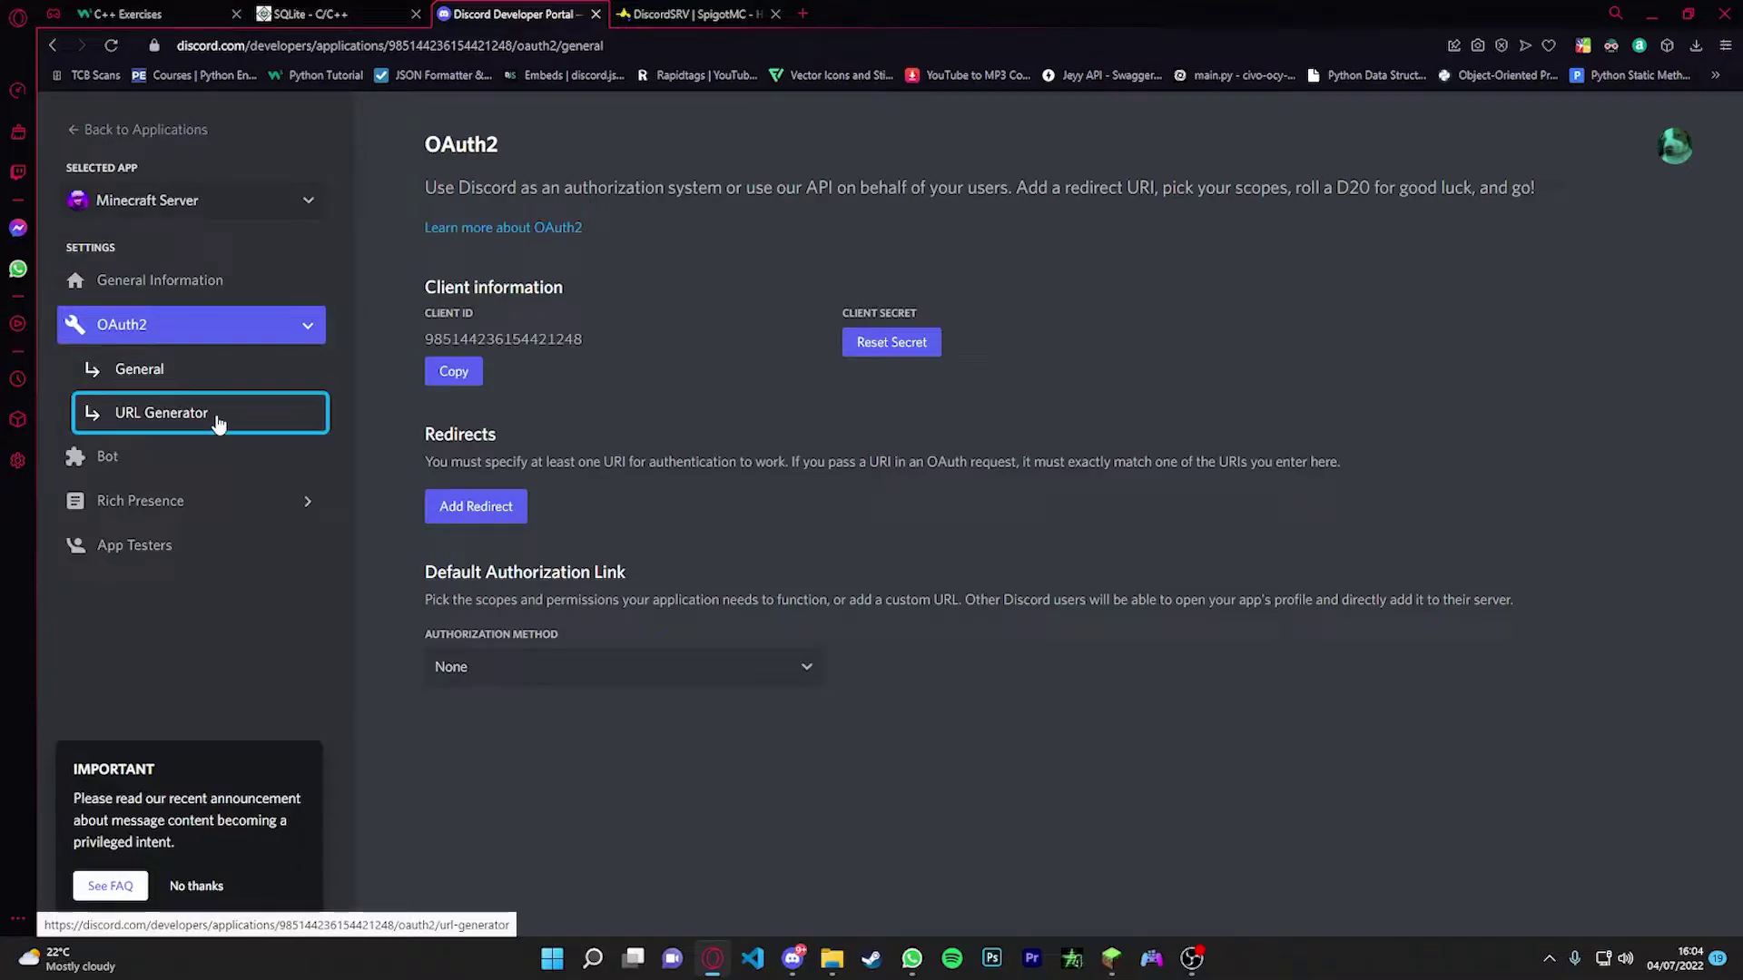
click(864, 412)
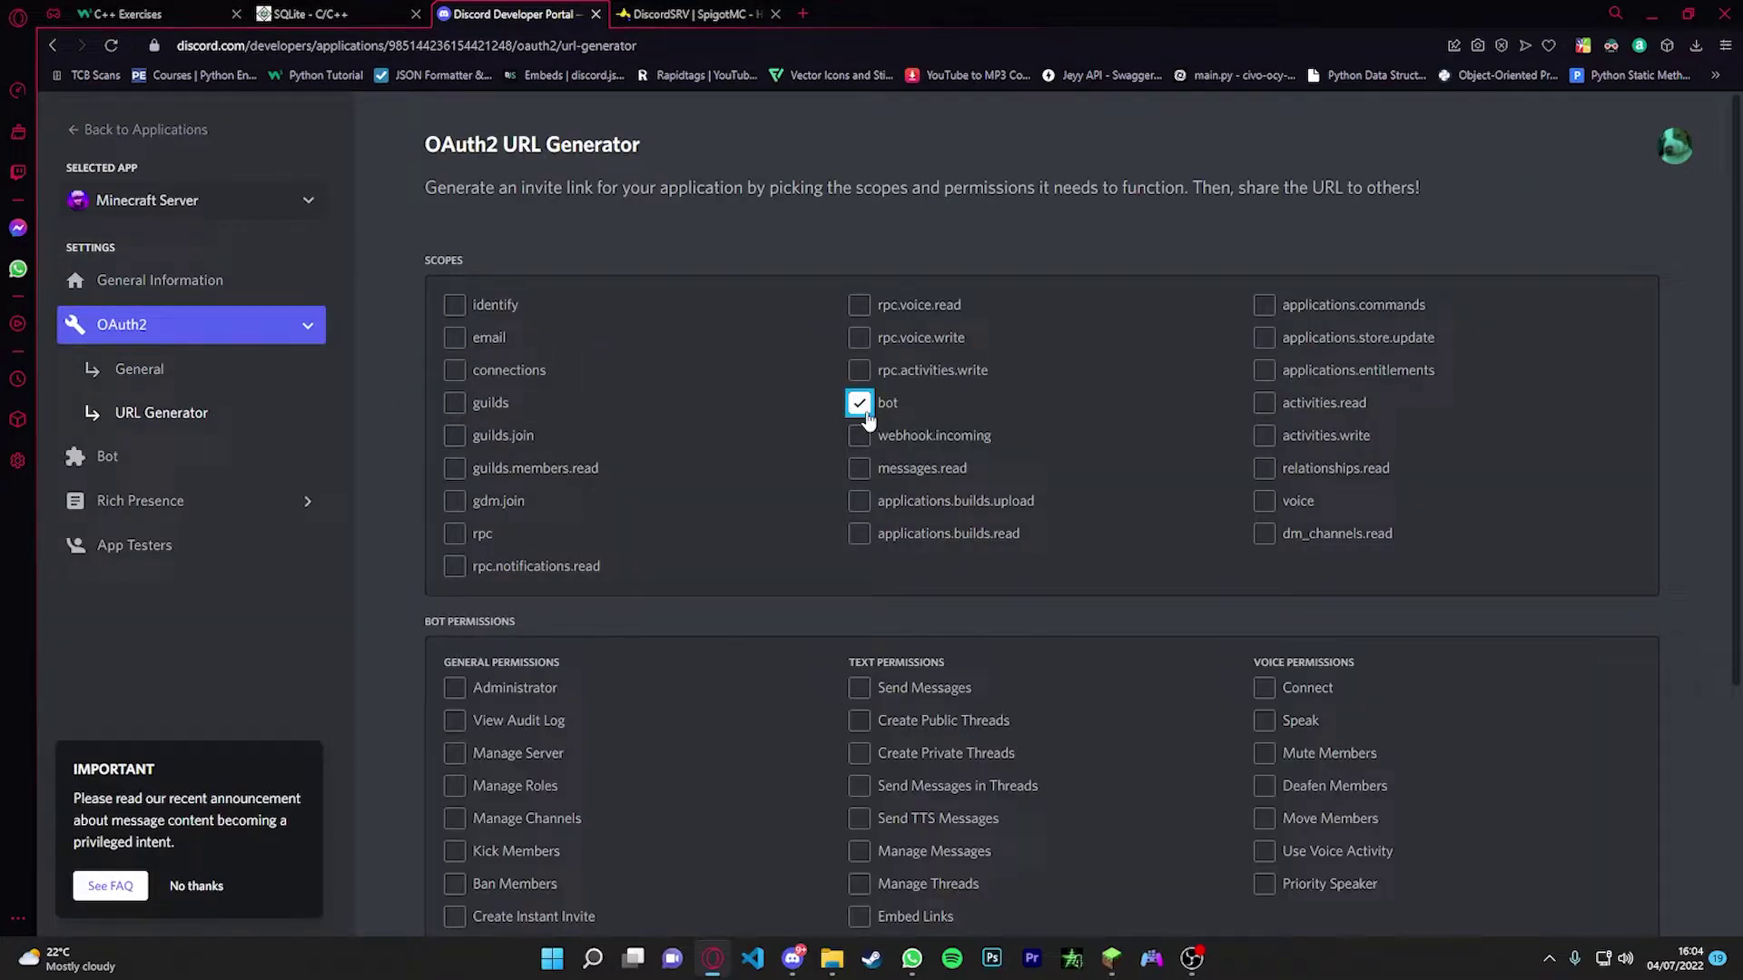
click(1288, 306)
scroll(629, 629, down, 4)
click(454, 338)
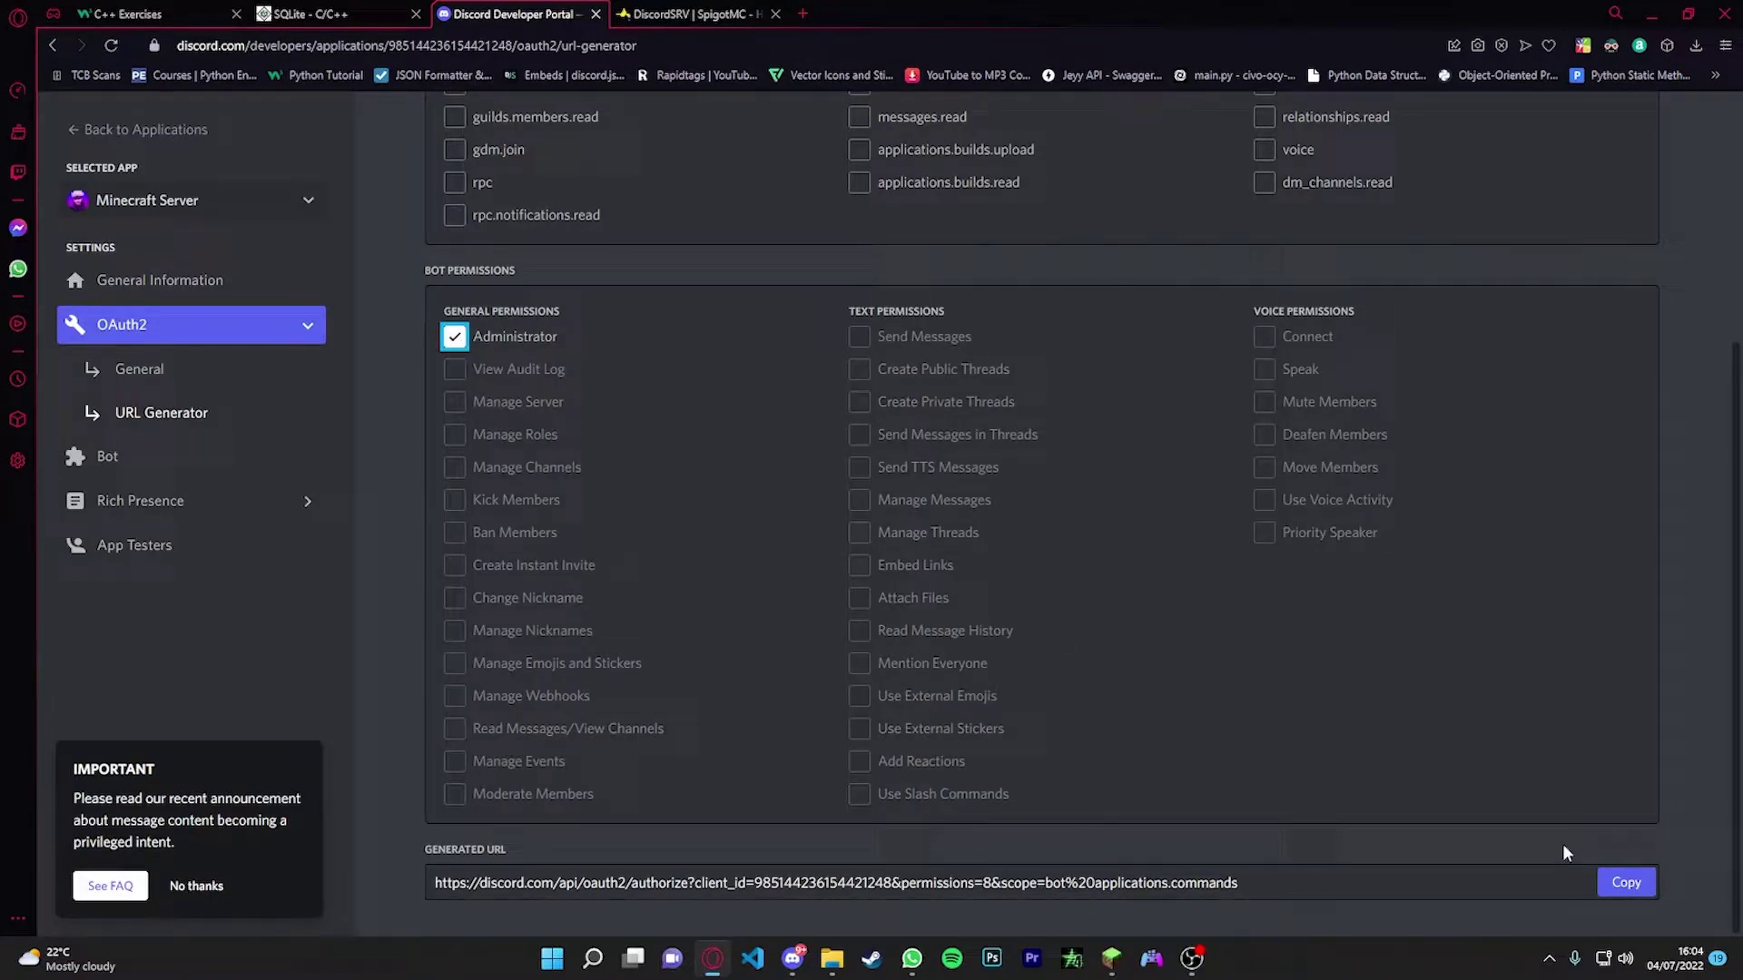
click(1625, 883)
click(690, 13)
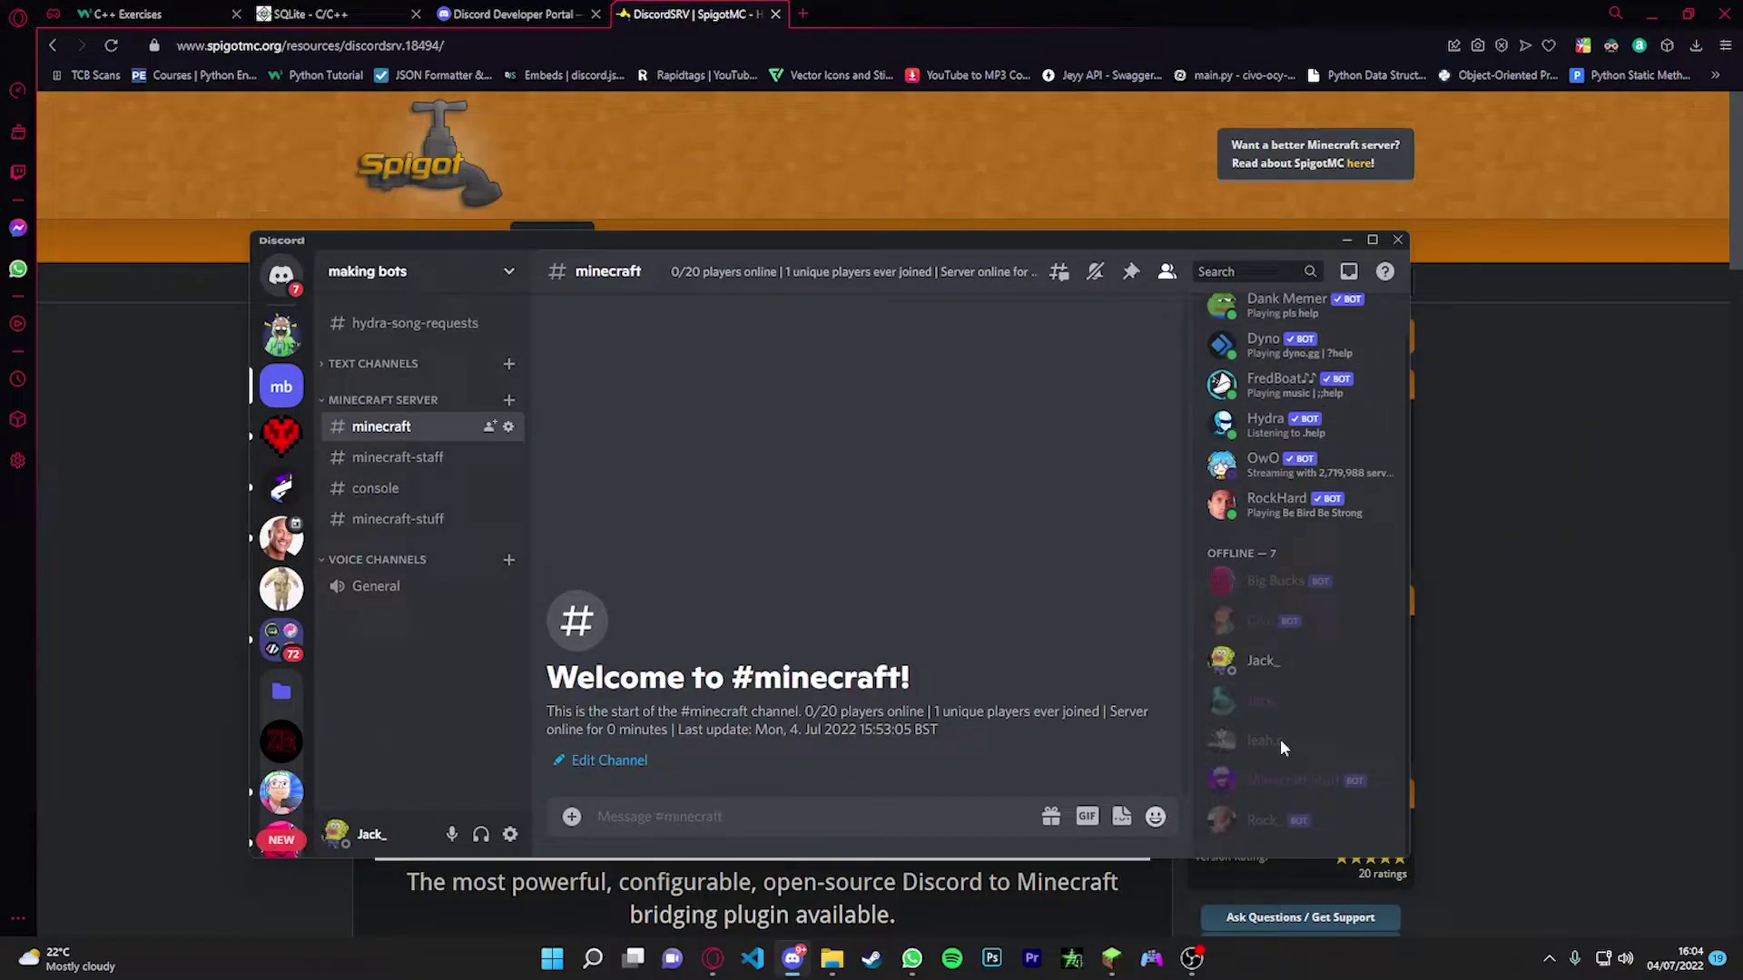
- View the Minecraft Stuff bot's profile, then open the making bots server's Roles settings
click(1288, 780)
click(1288, 783)
click(1288, 783)
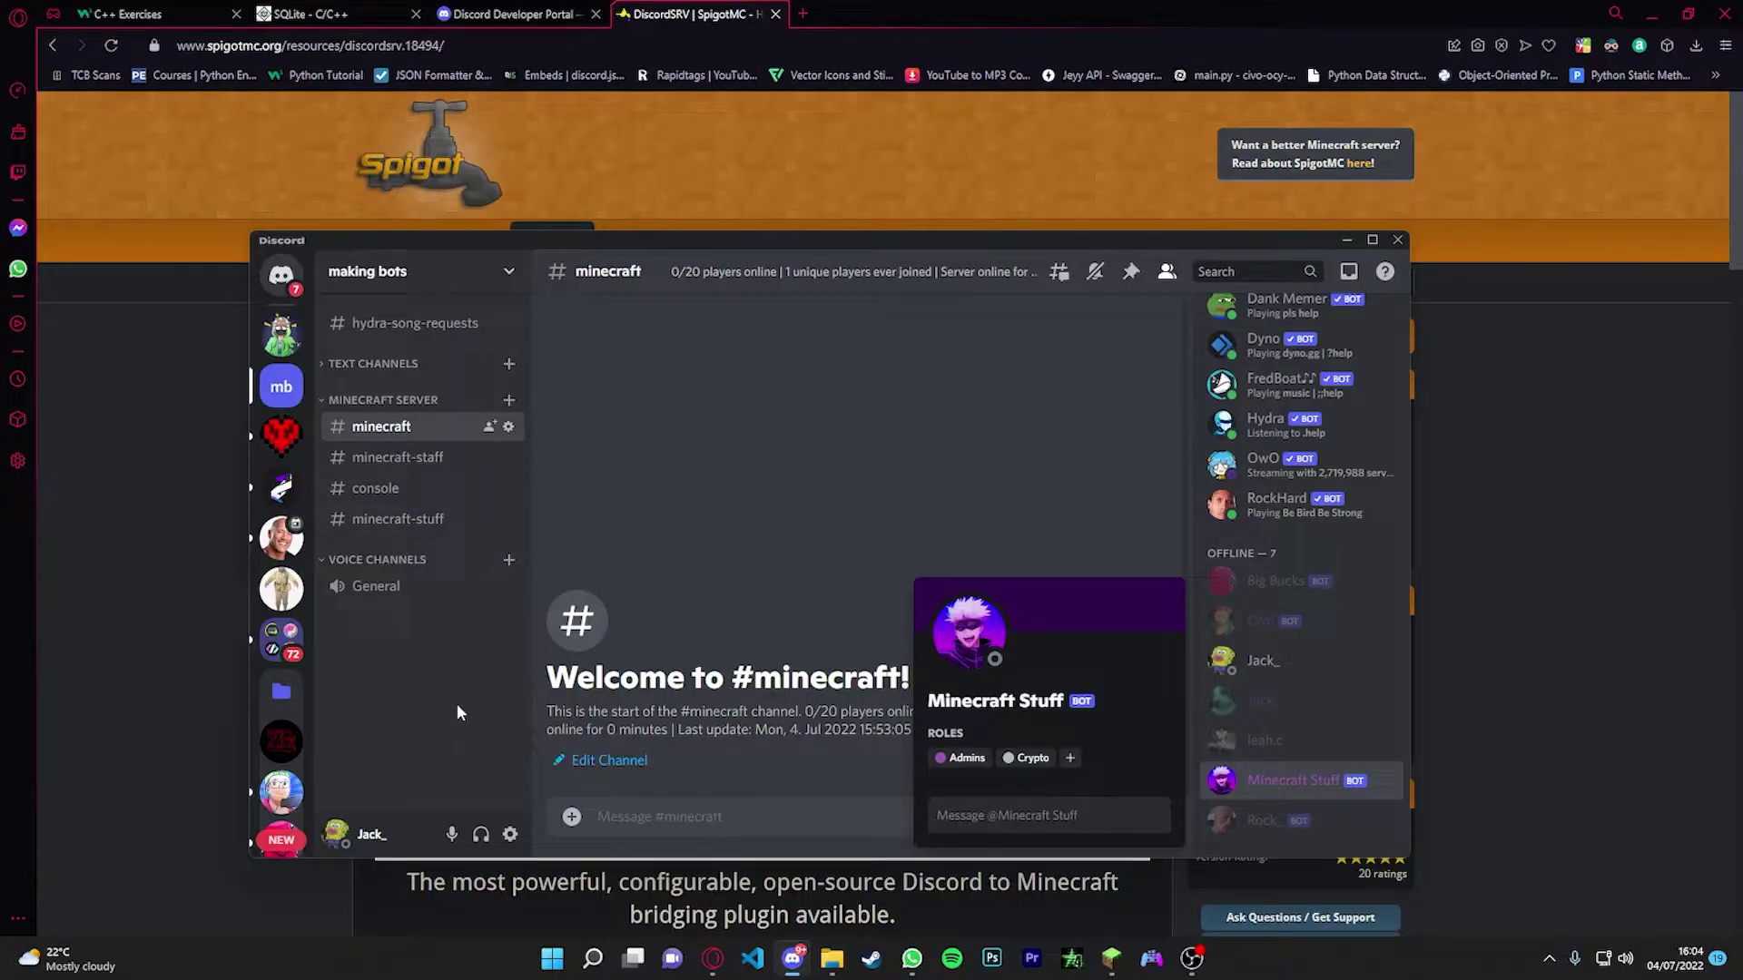
click(409, 271)
click(429, 388)
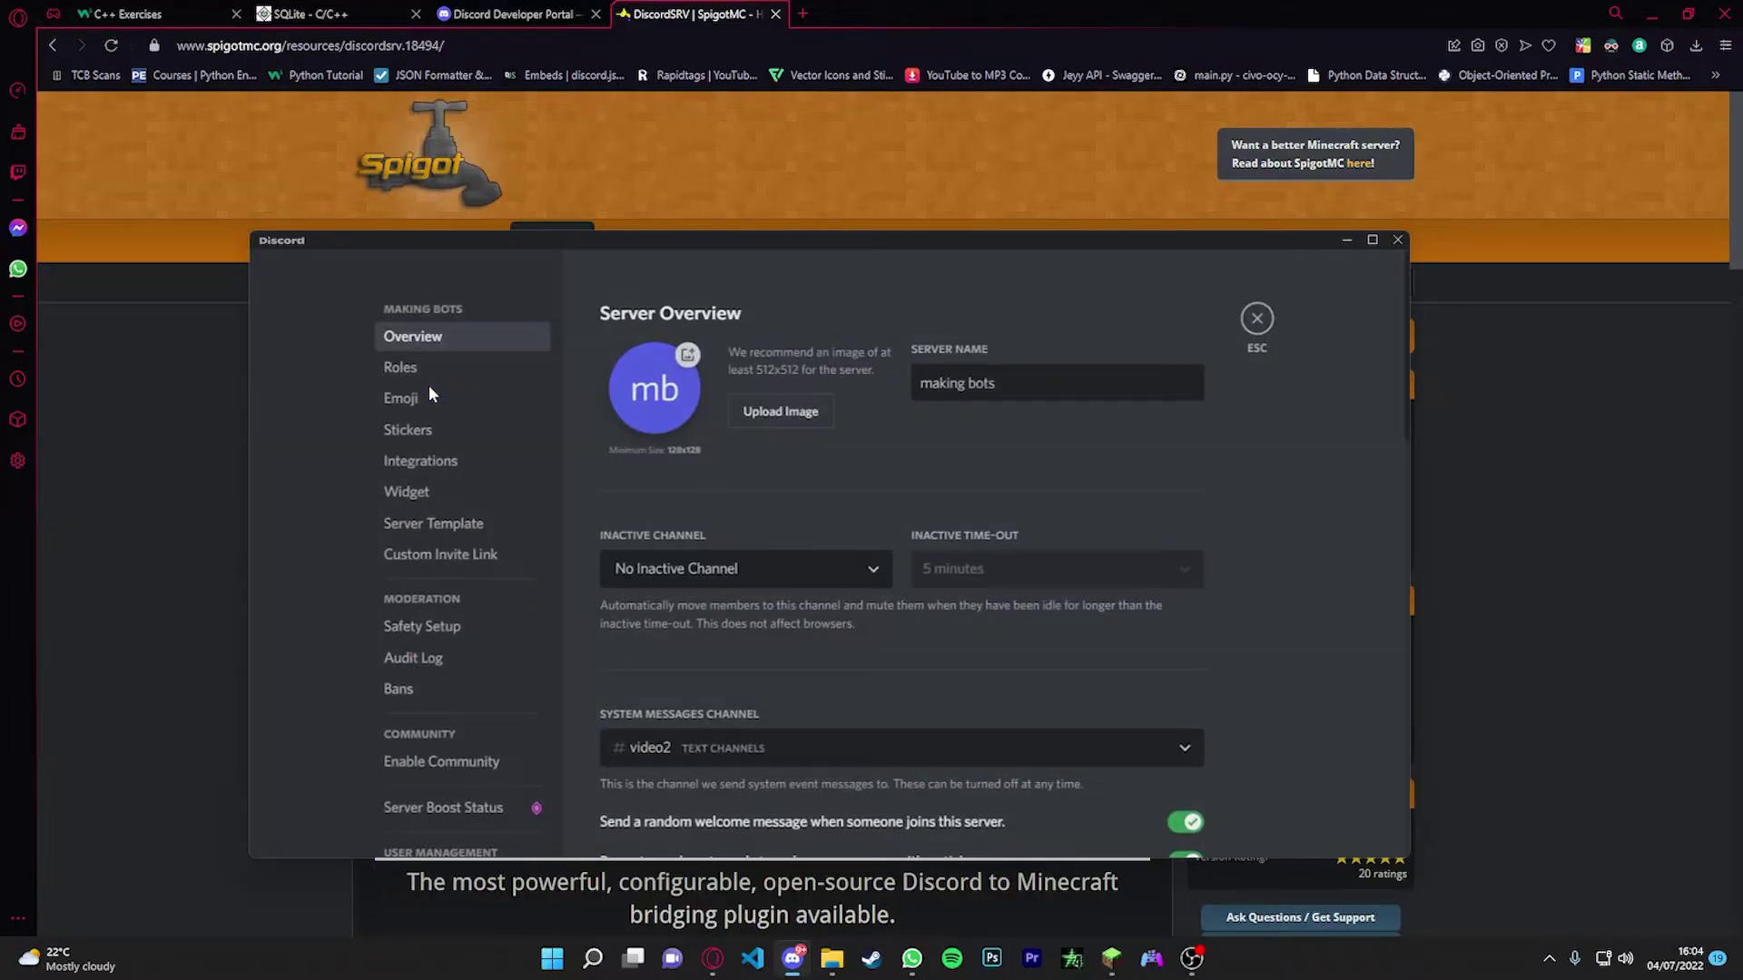
click(440, 370)
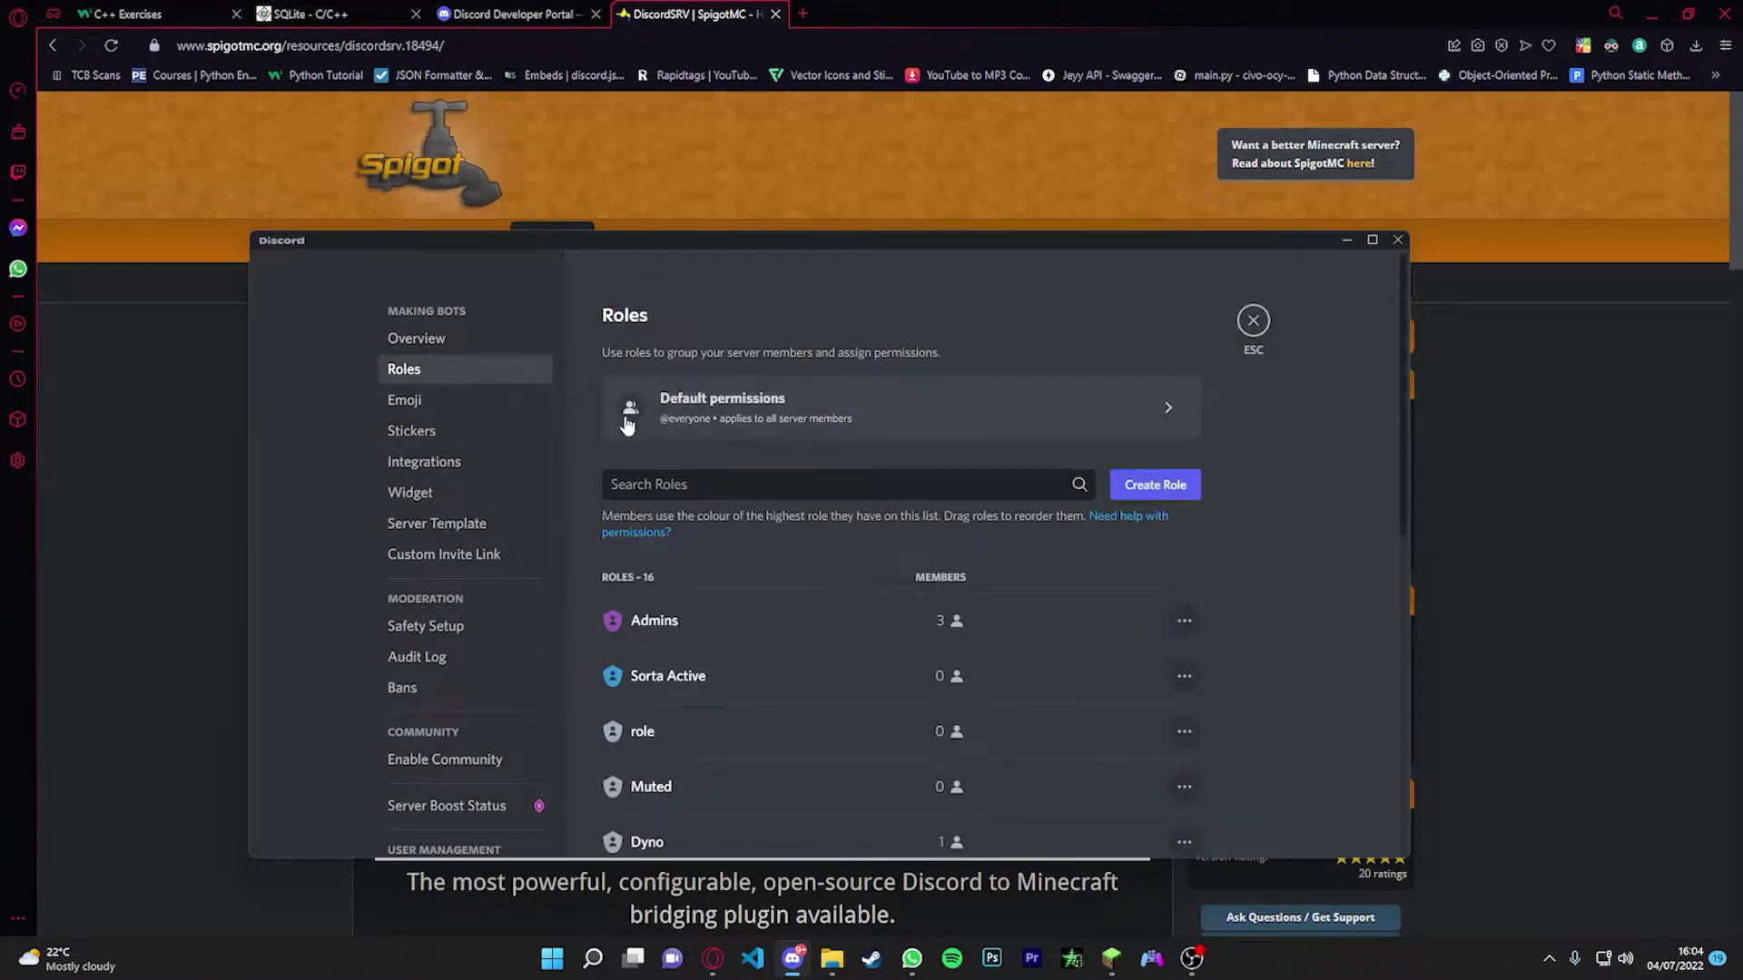
- Create a new role, look through its permissions, and close the server settings
click(1168, 488)
scroll(1090, 530, down, 5)
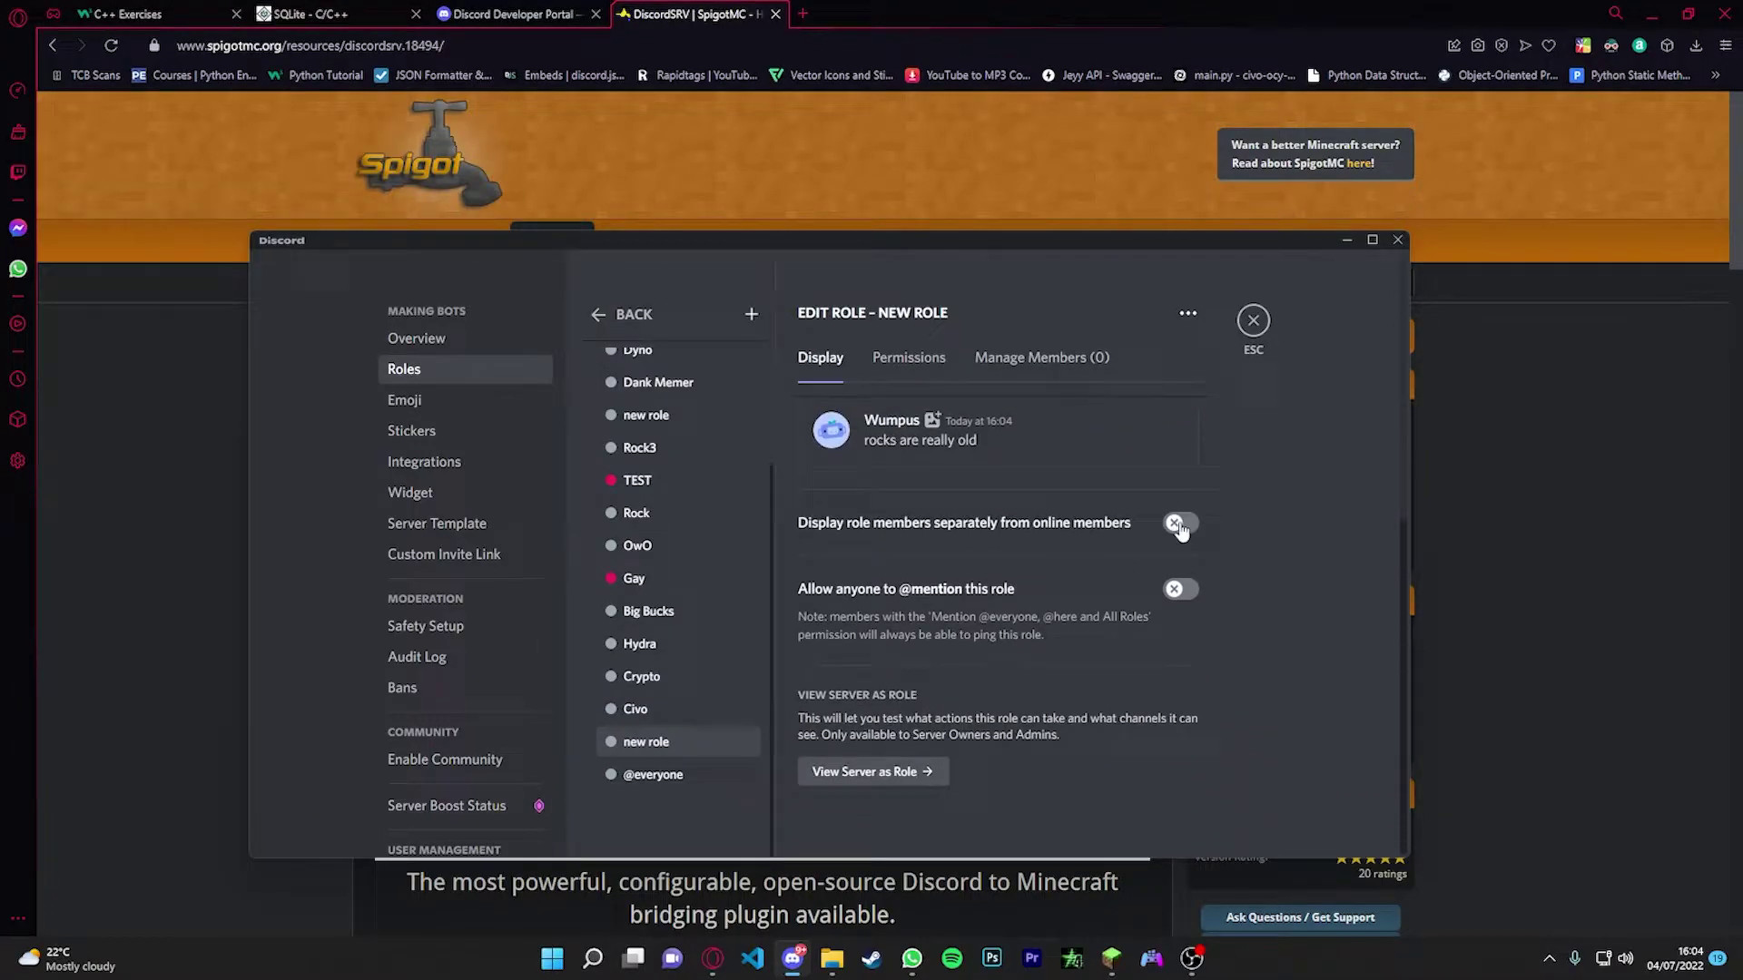
scroll(1071, 605, up, 5)
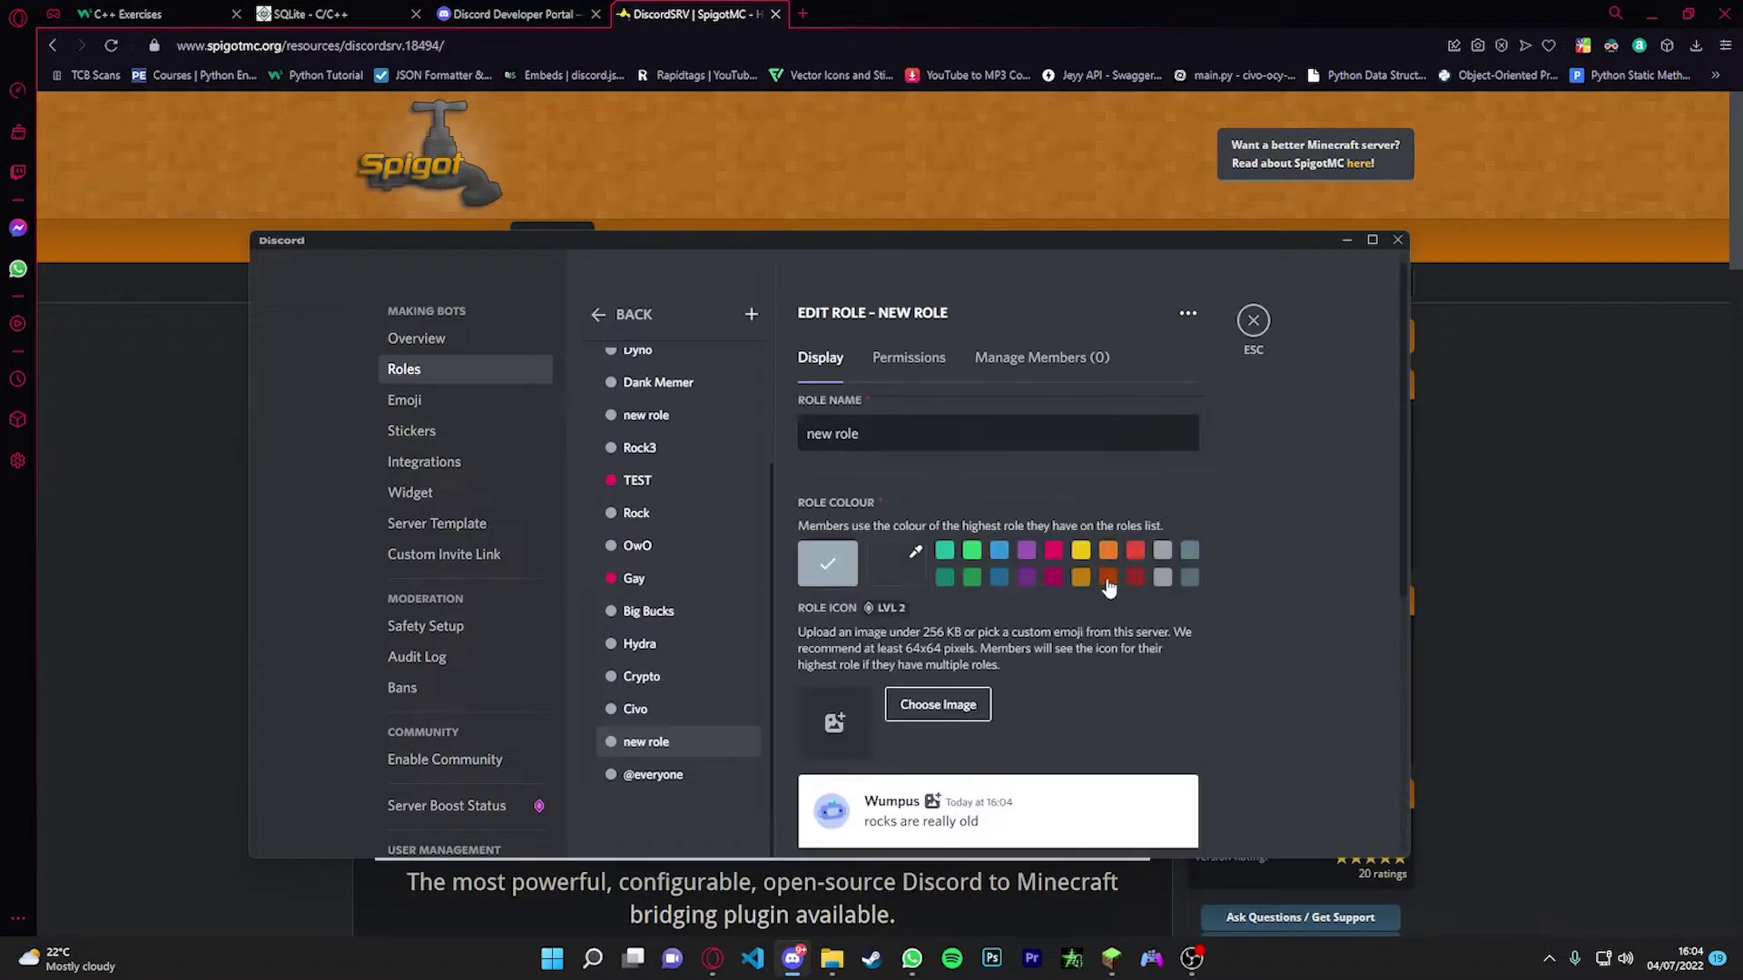
click(909, 357)
scroll(1065, 588, down, 5)
scroll(1065, 590, down, 8)
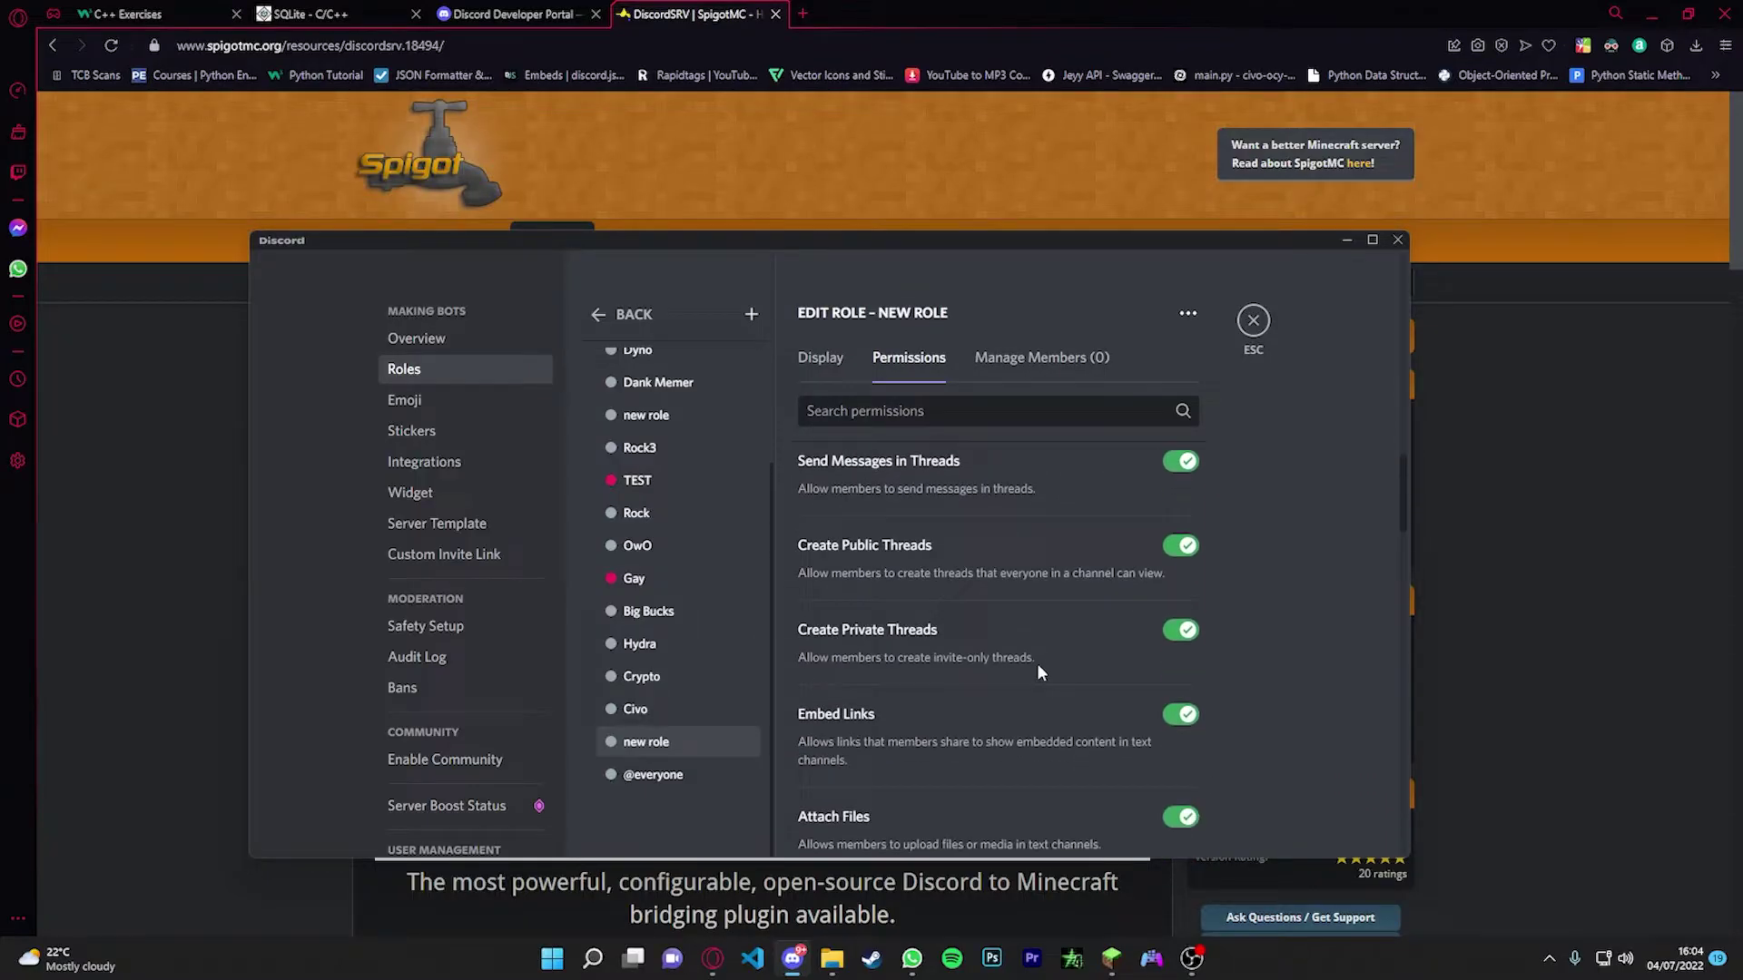
scroll(959, 612, down, 15)
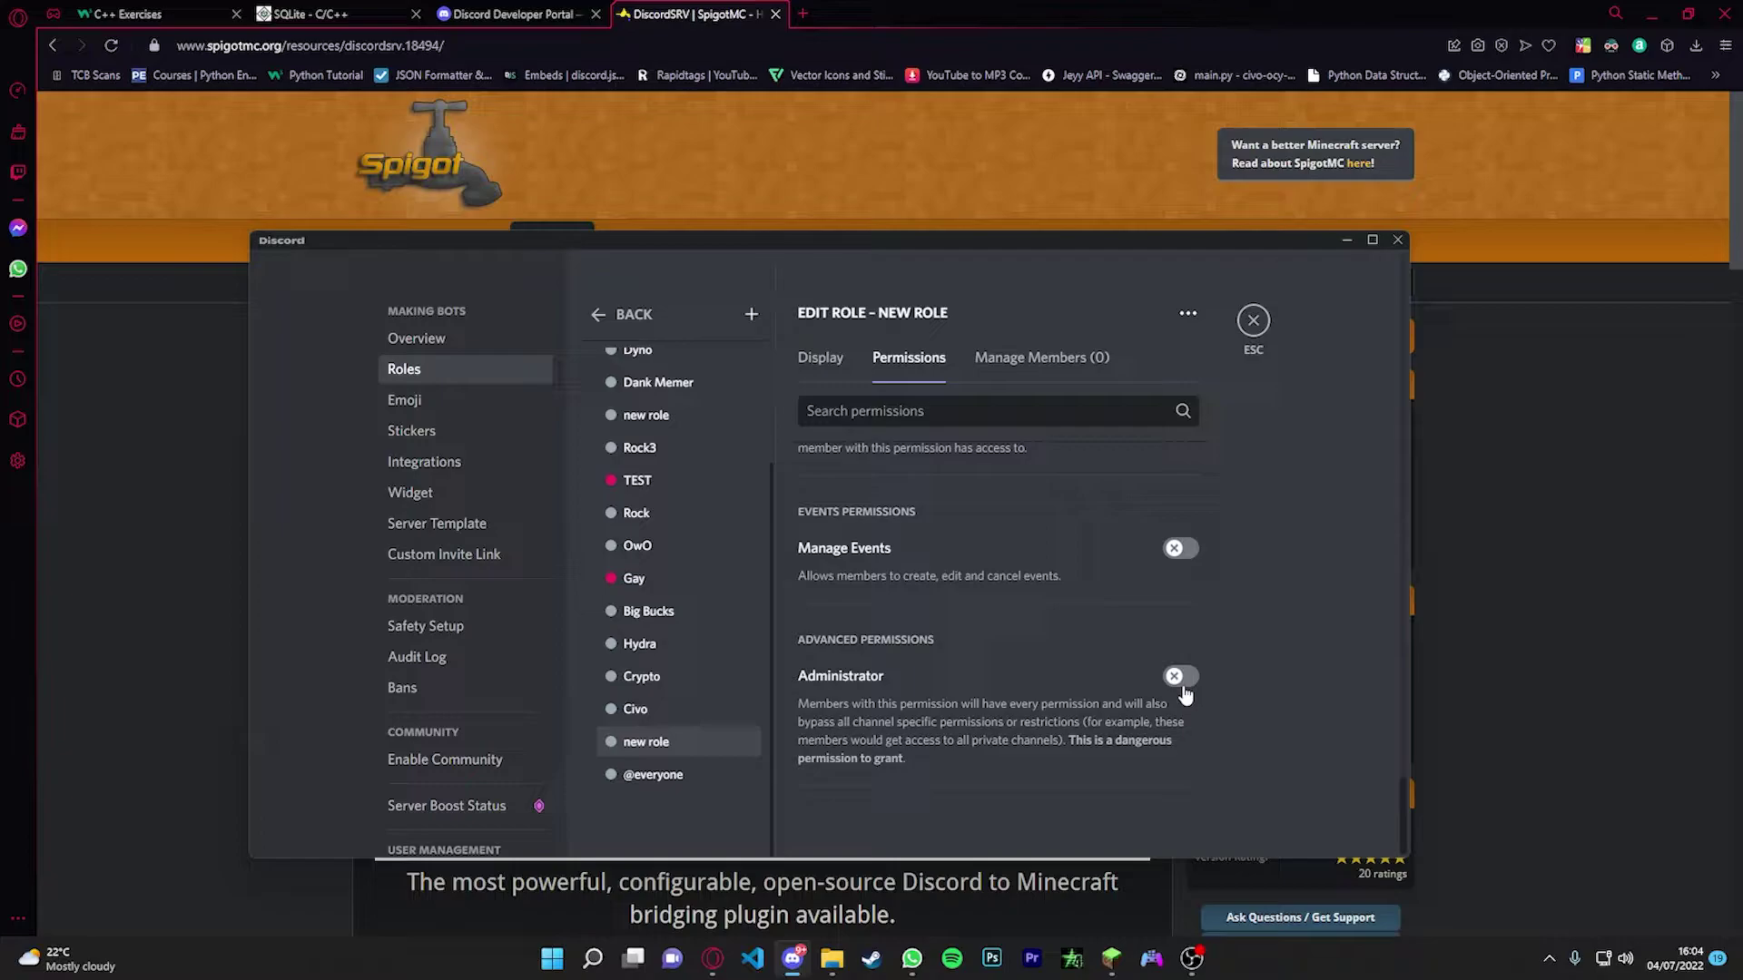
click(1253, 321)
- Open config.yml from Minecraft_Server_YT > plugins > DiscordSRV in VS Code, placing the cursor at BOTTOKEN
click(793, 957)
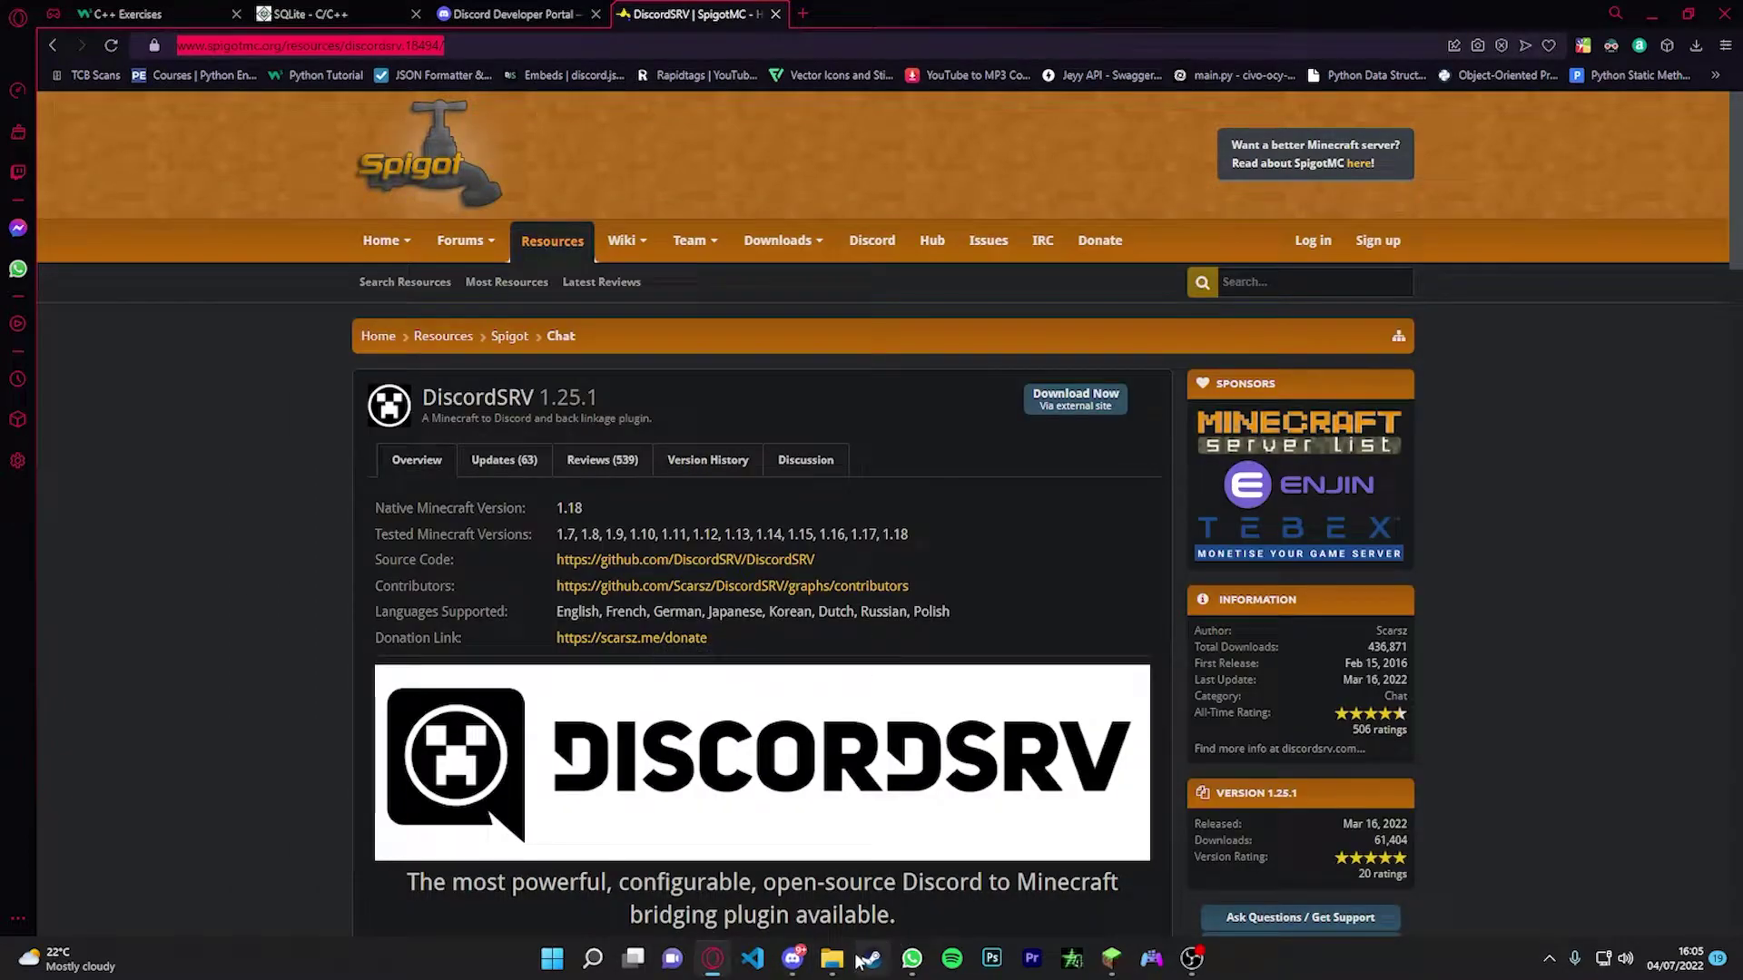
click(832, 958)
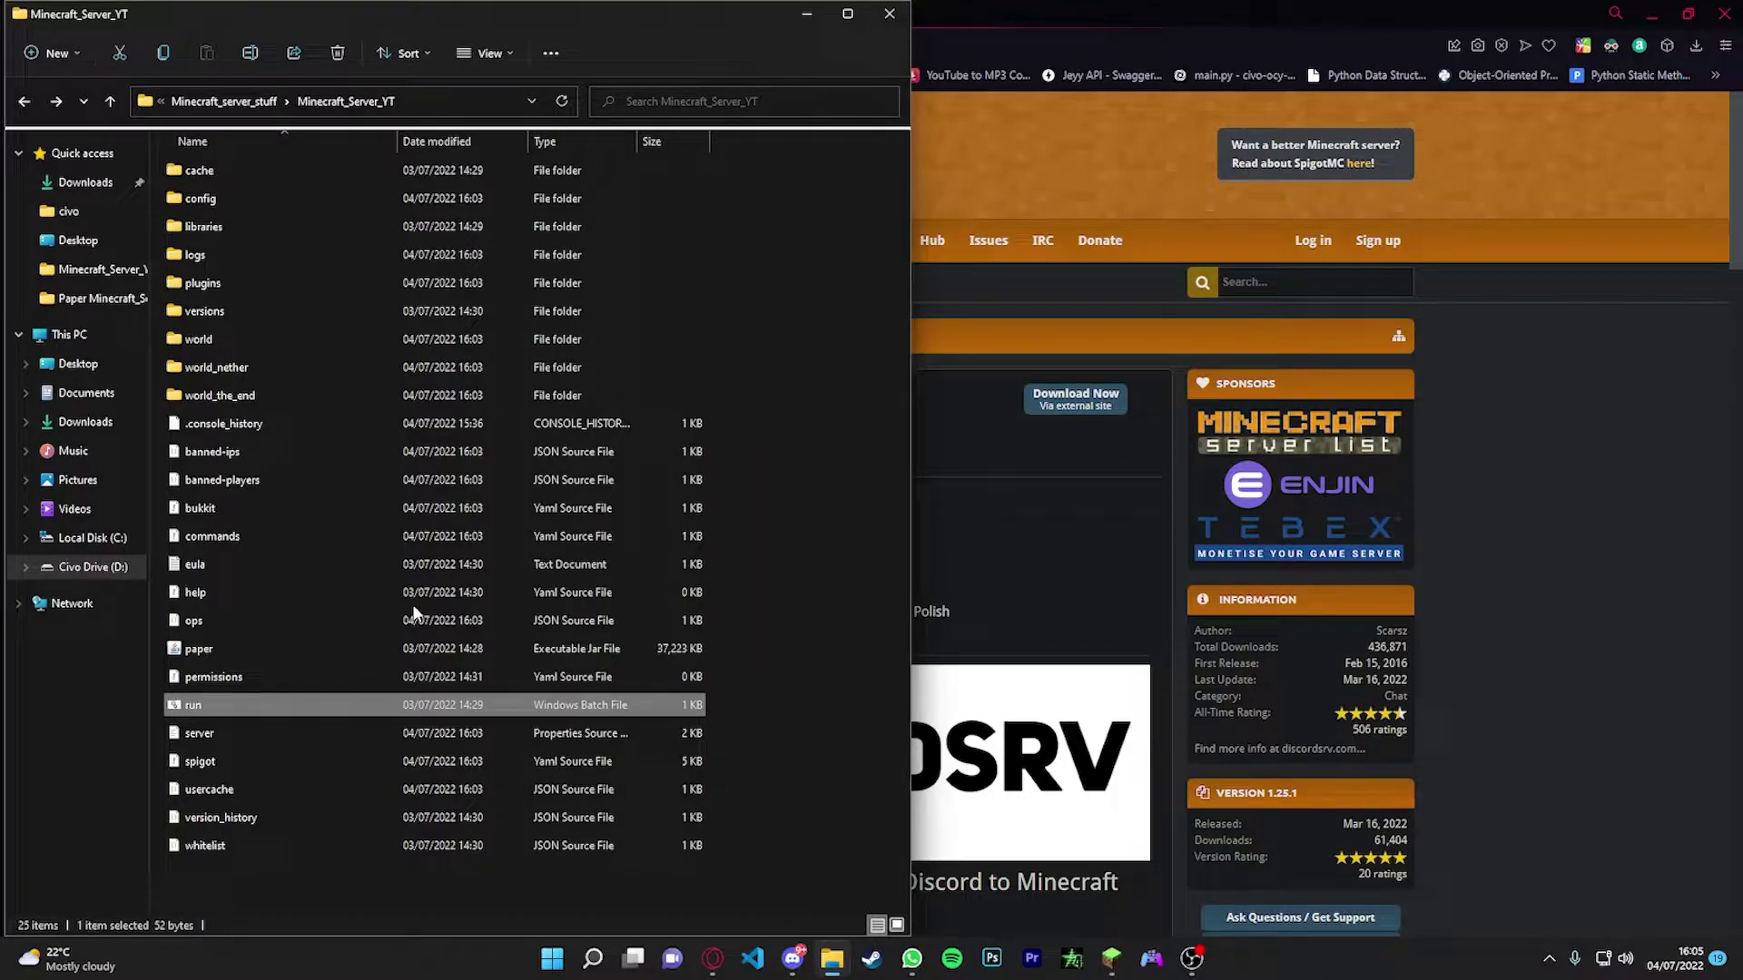
double_click(248, 284)
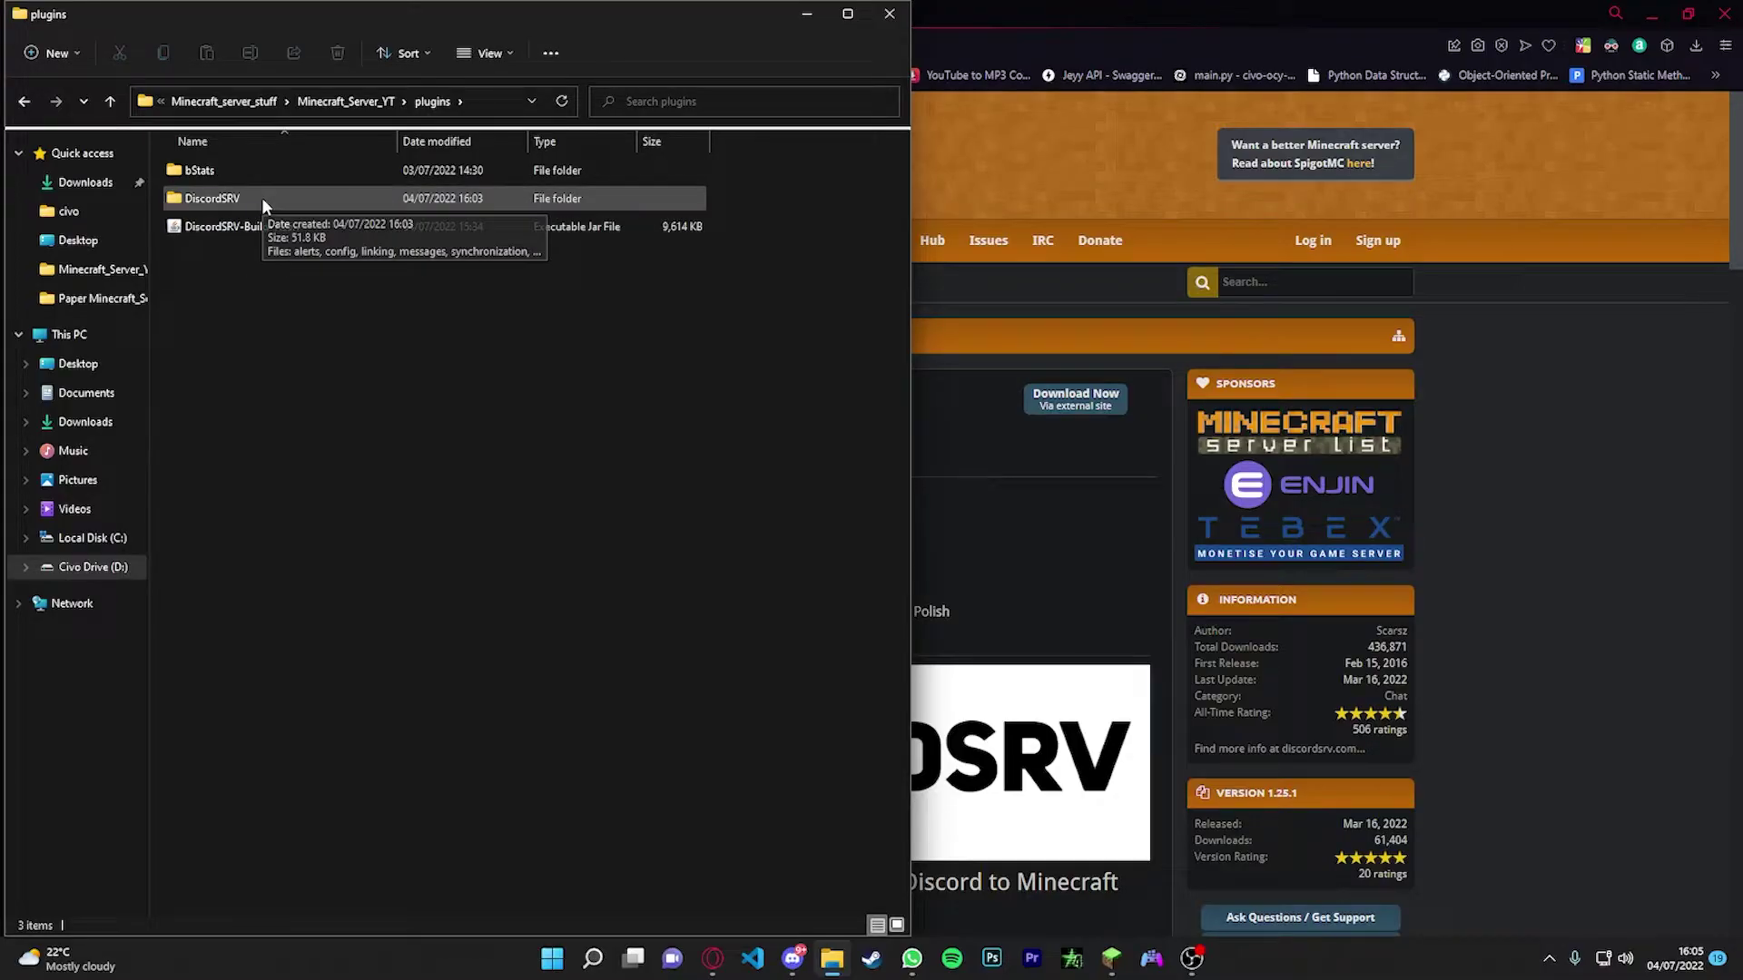
double_click(261, 198)
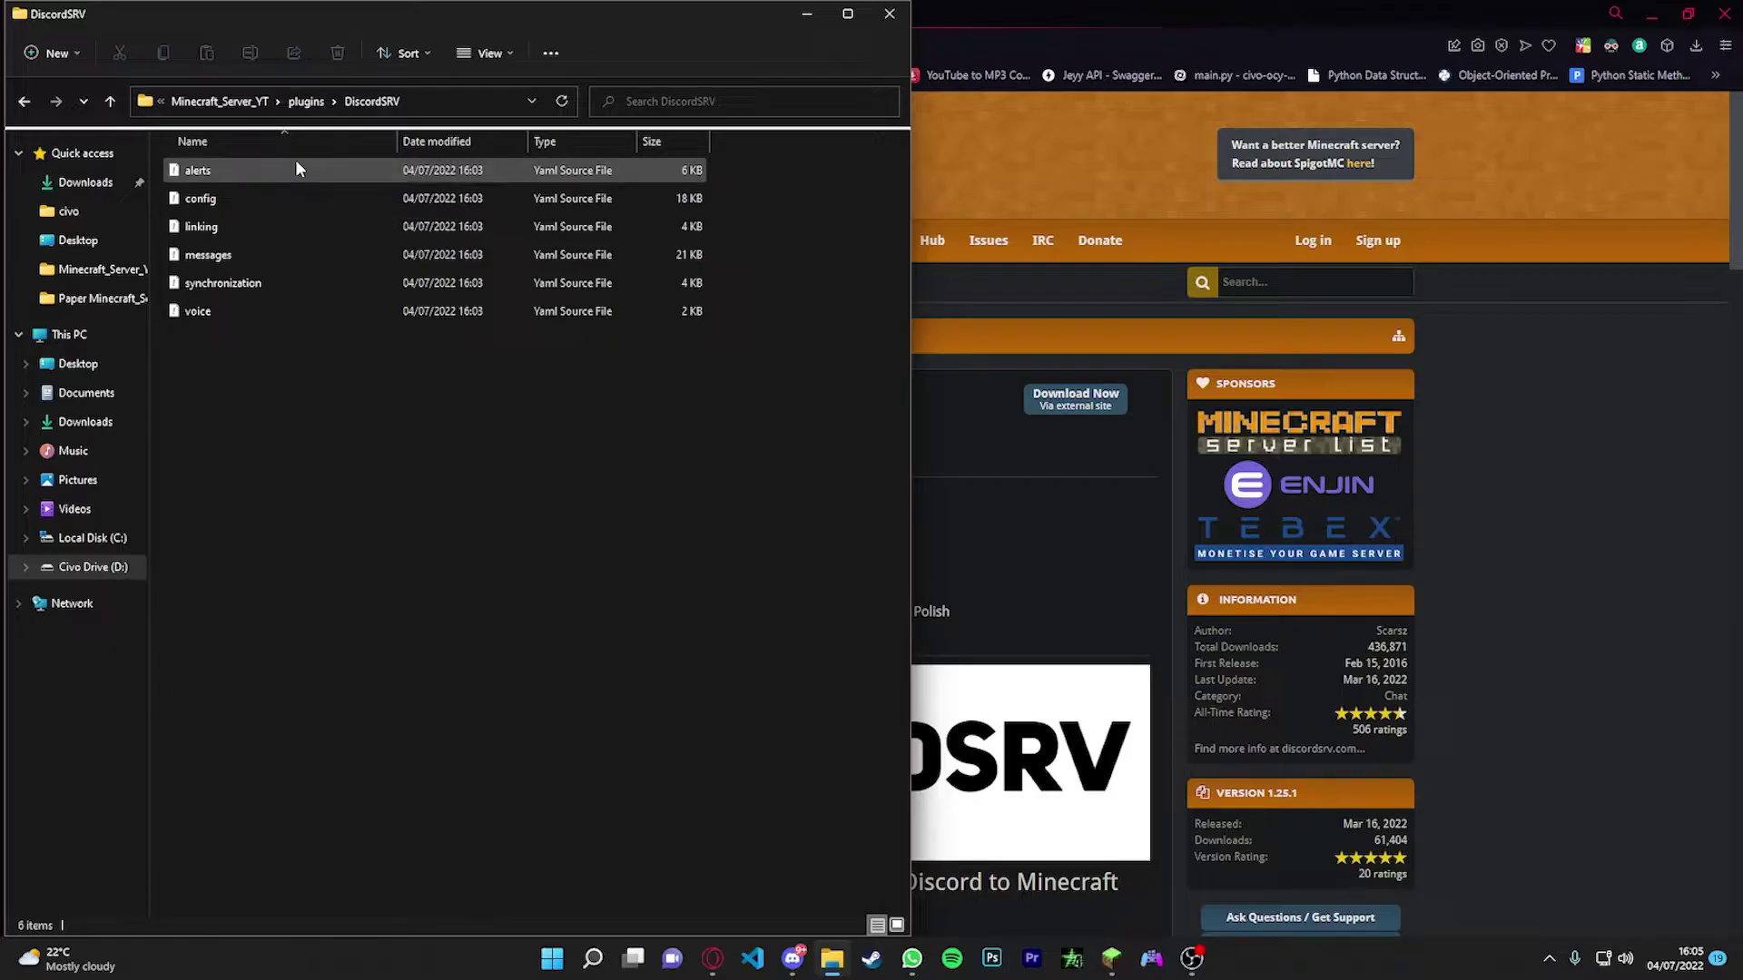
drag(379, 10, 558, 107)
click(1024, 95)
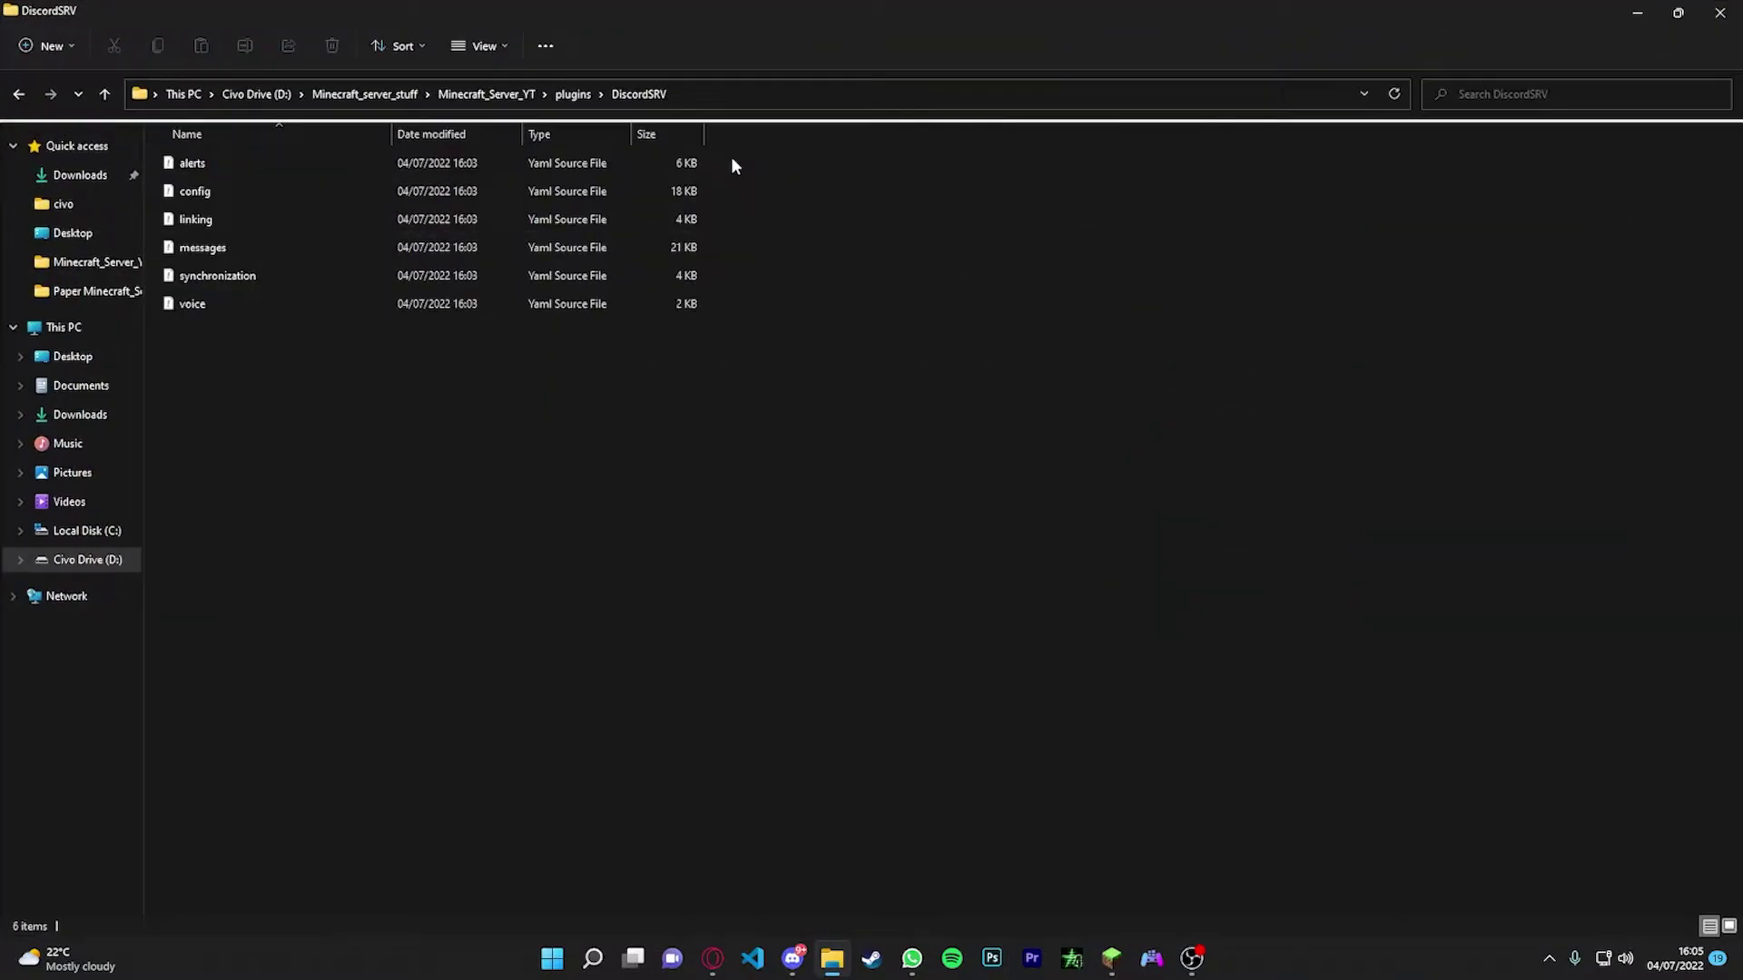
double_click(232, 198)
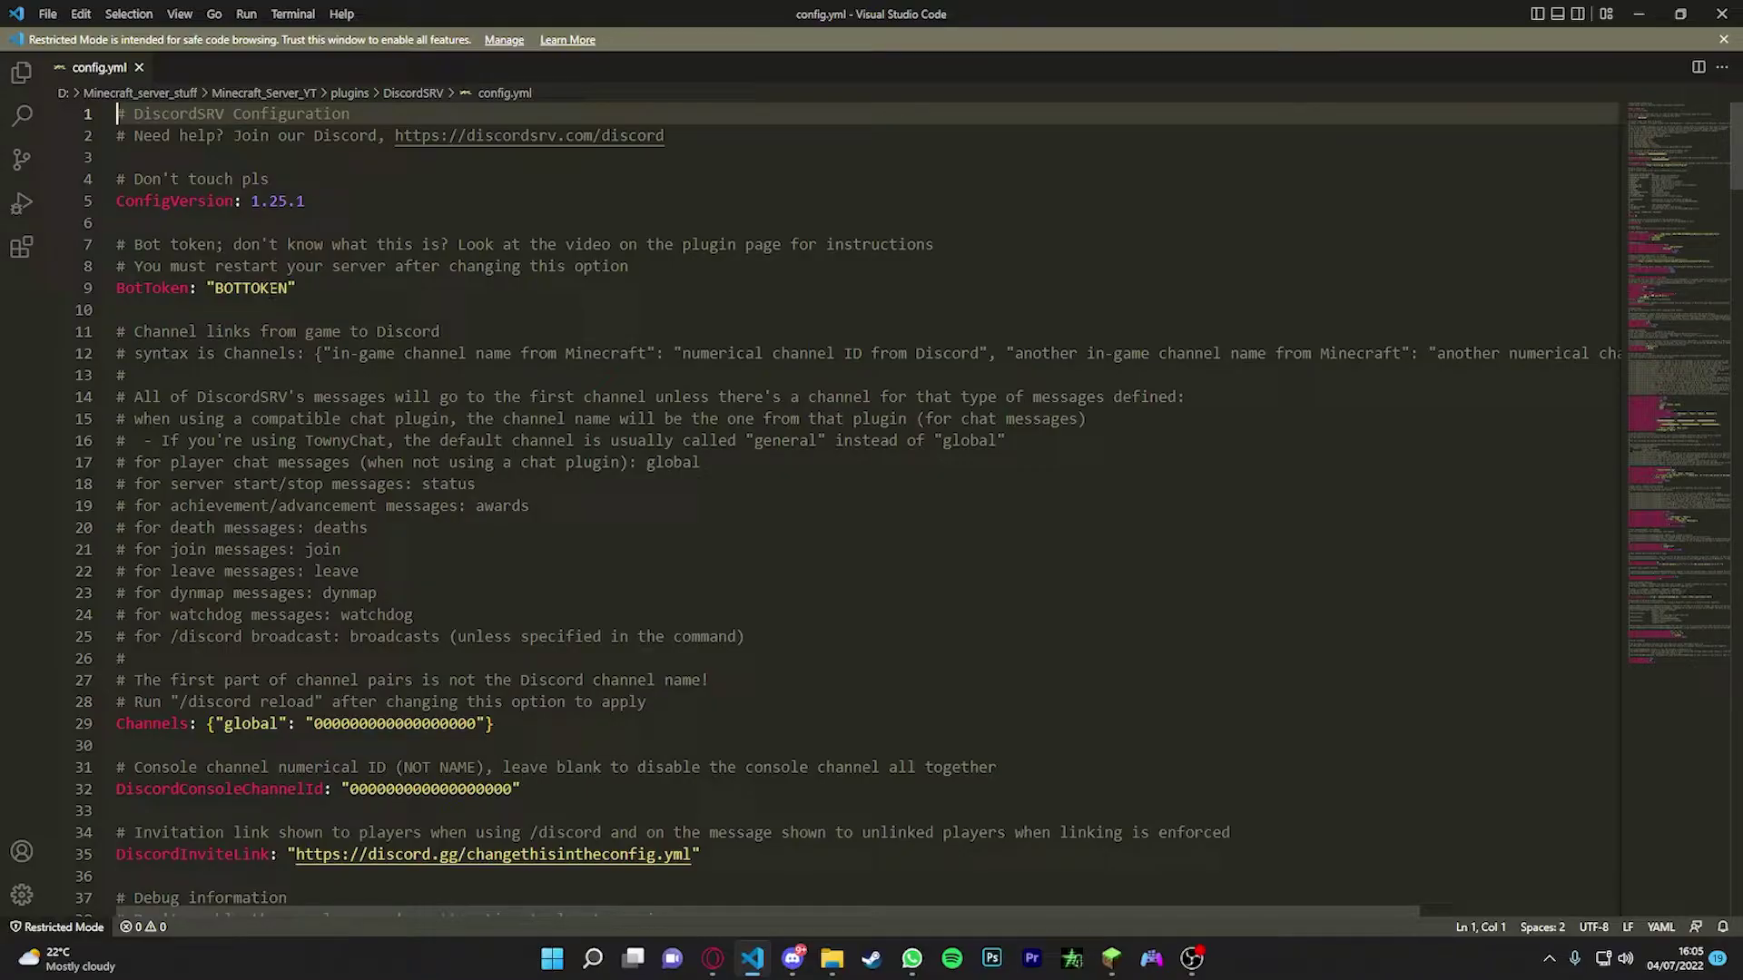
click(269, 288)
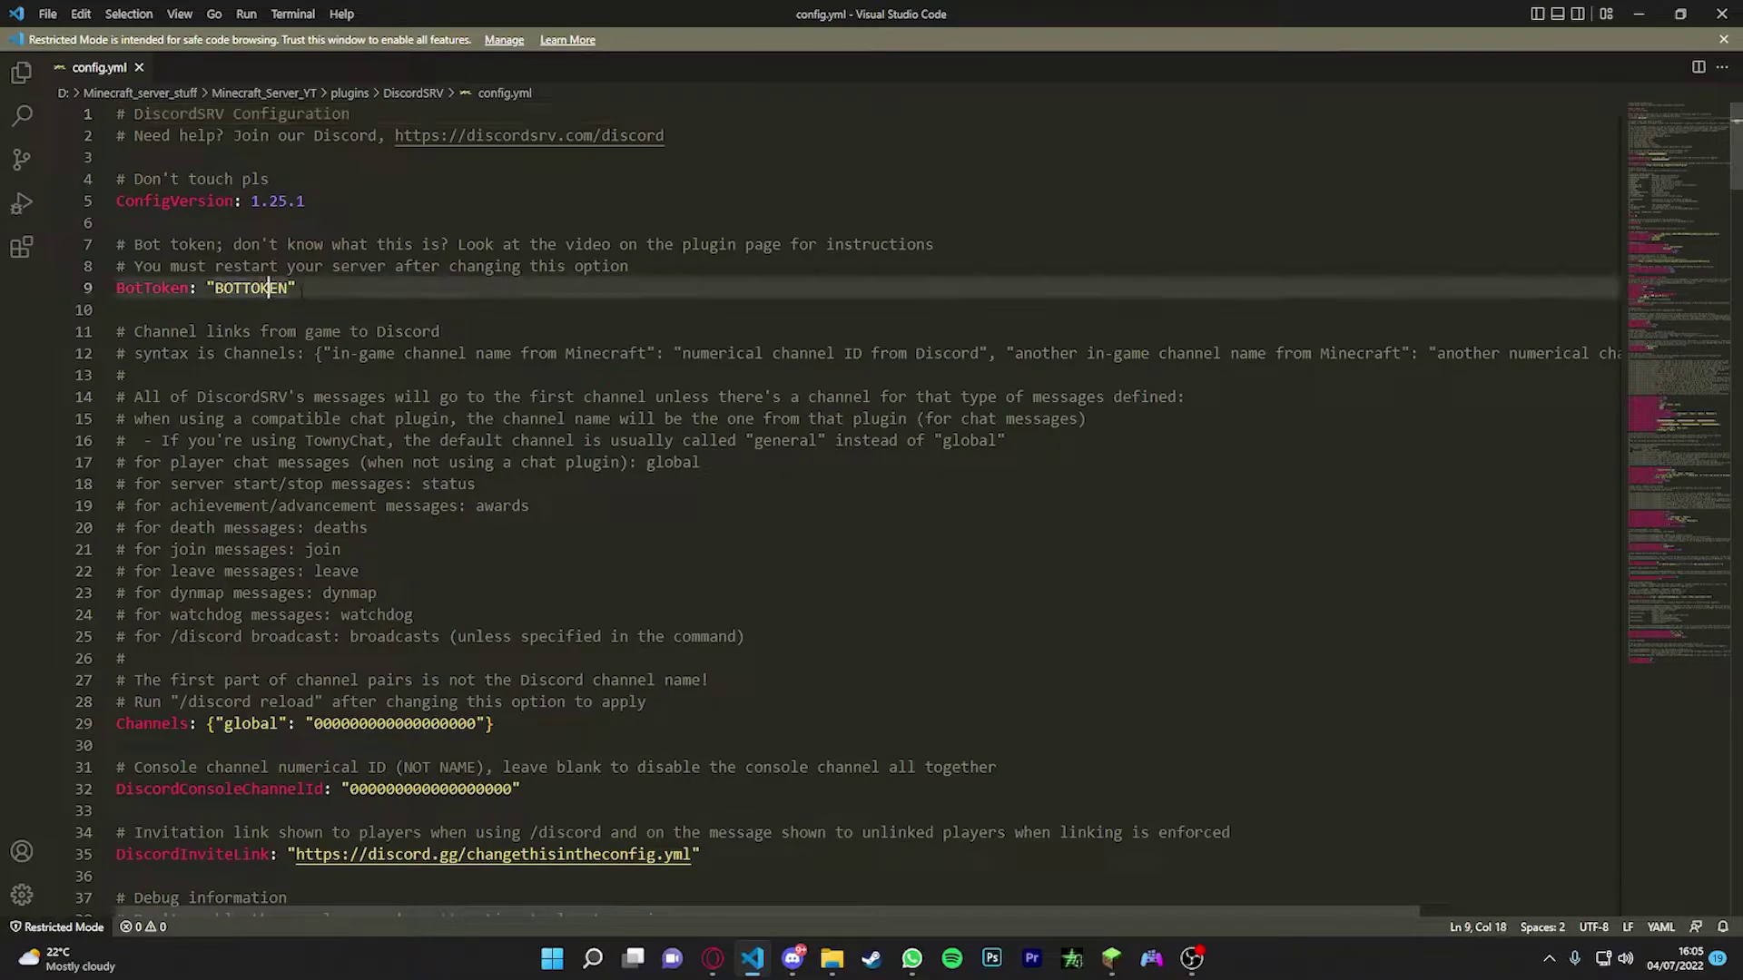
- Reset the Minecraft Server app's bot token on its Bot page and copy the new token
click(712, 962)
click(527, 16)
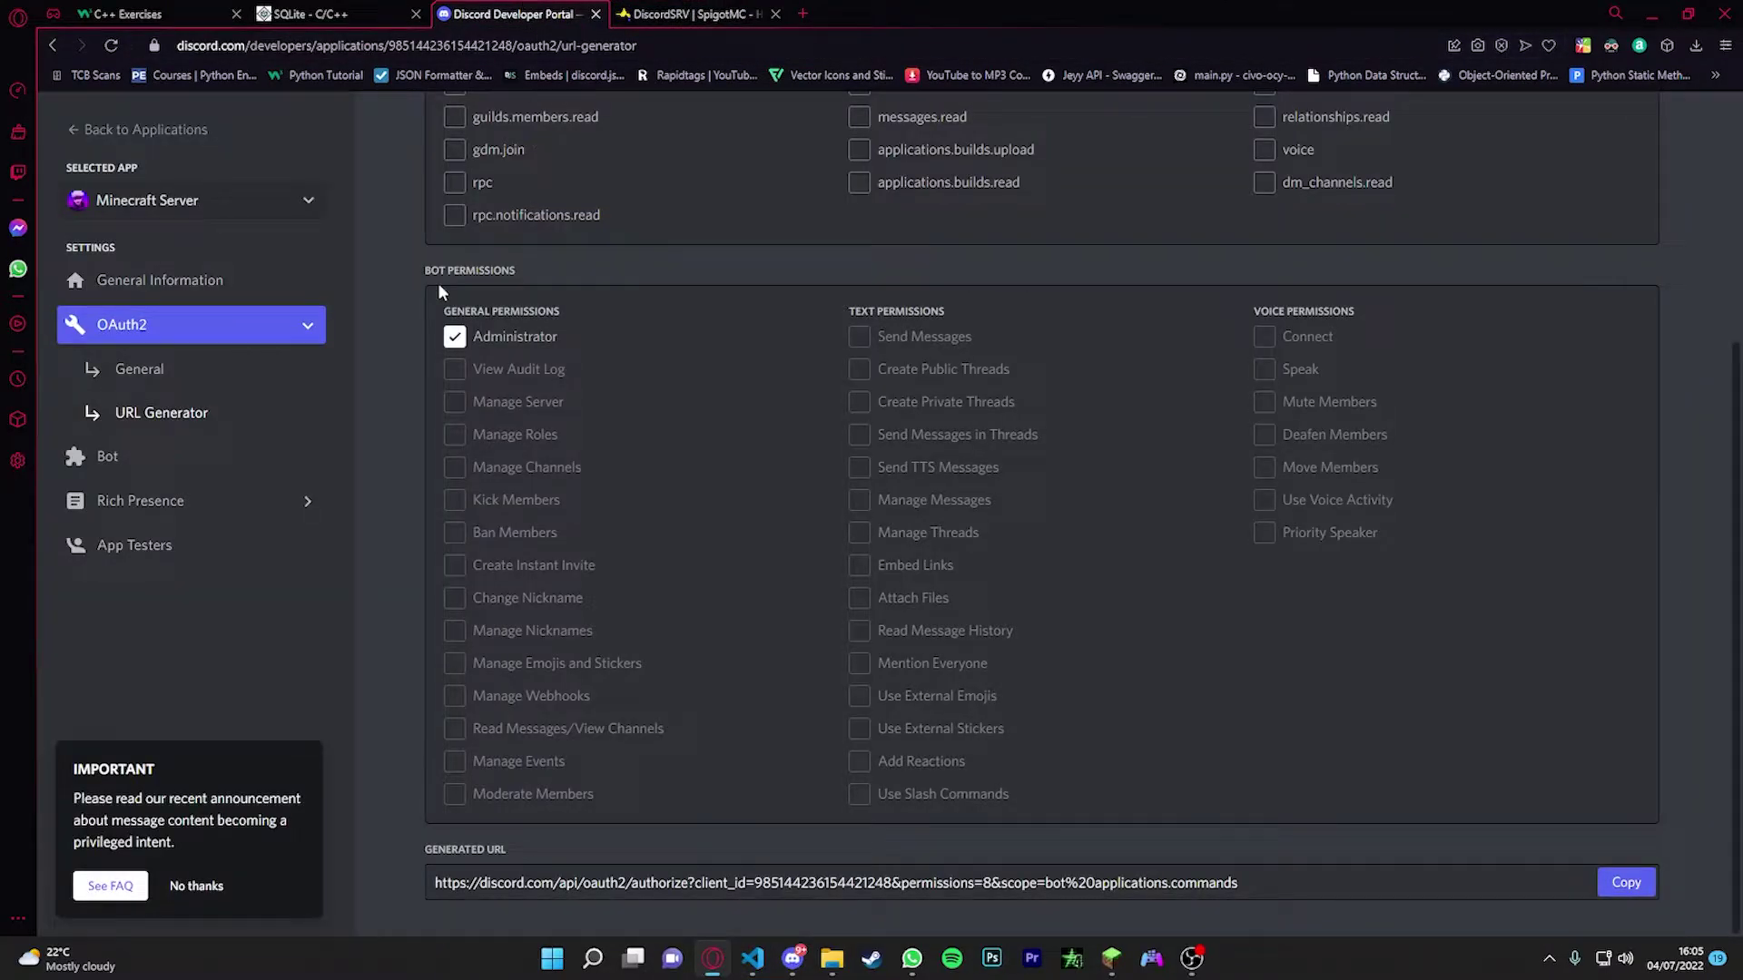
click(168, 456)
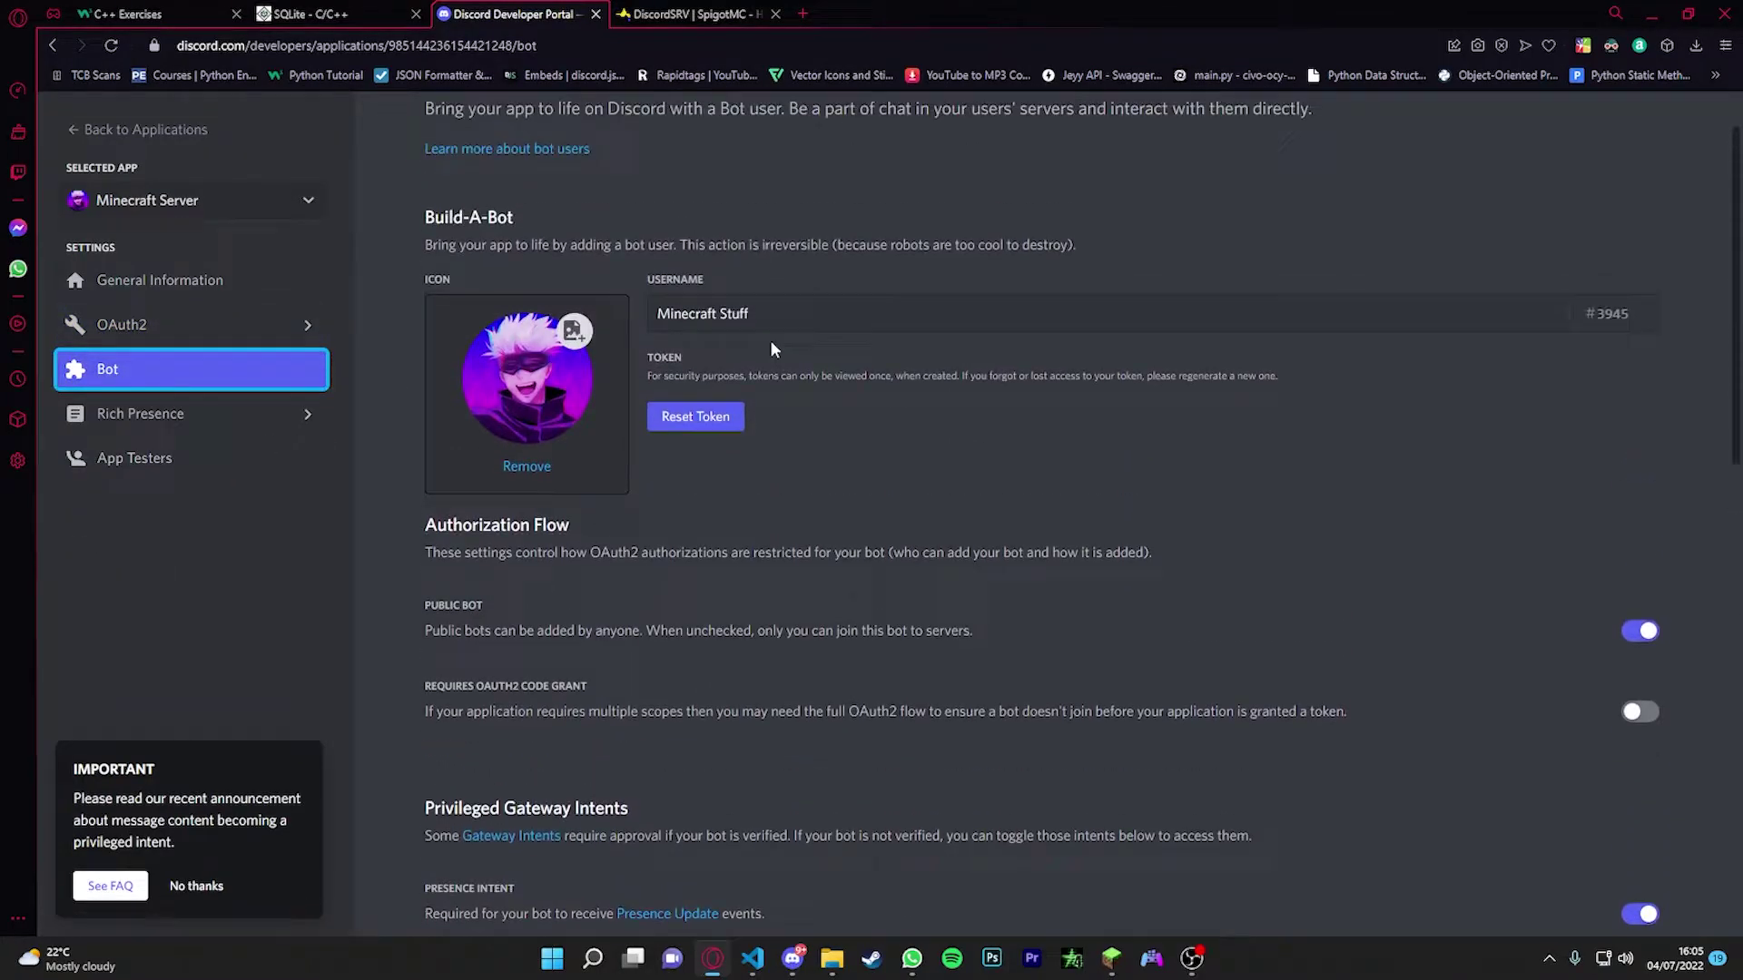
click(696, 415)
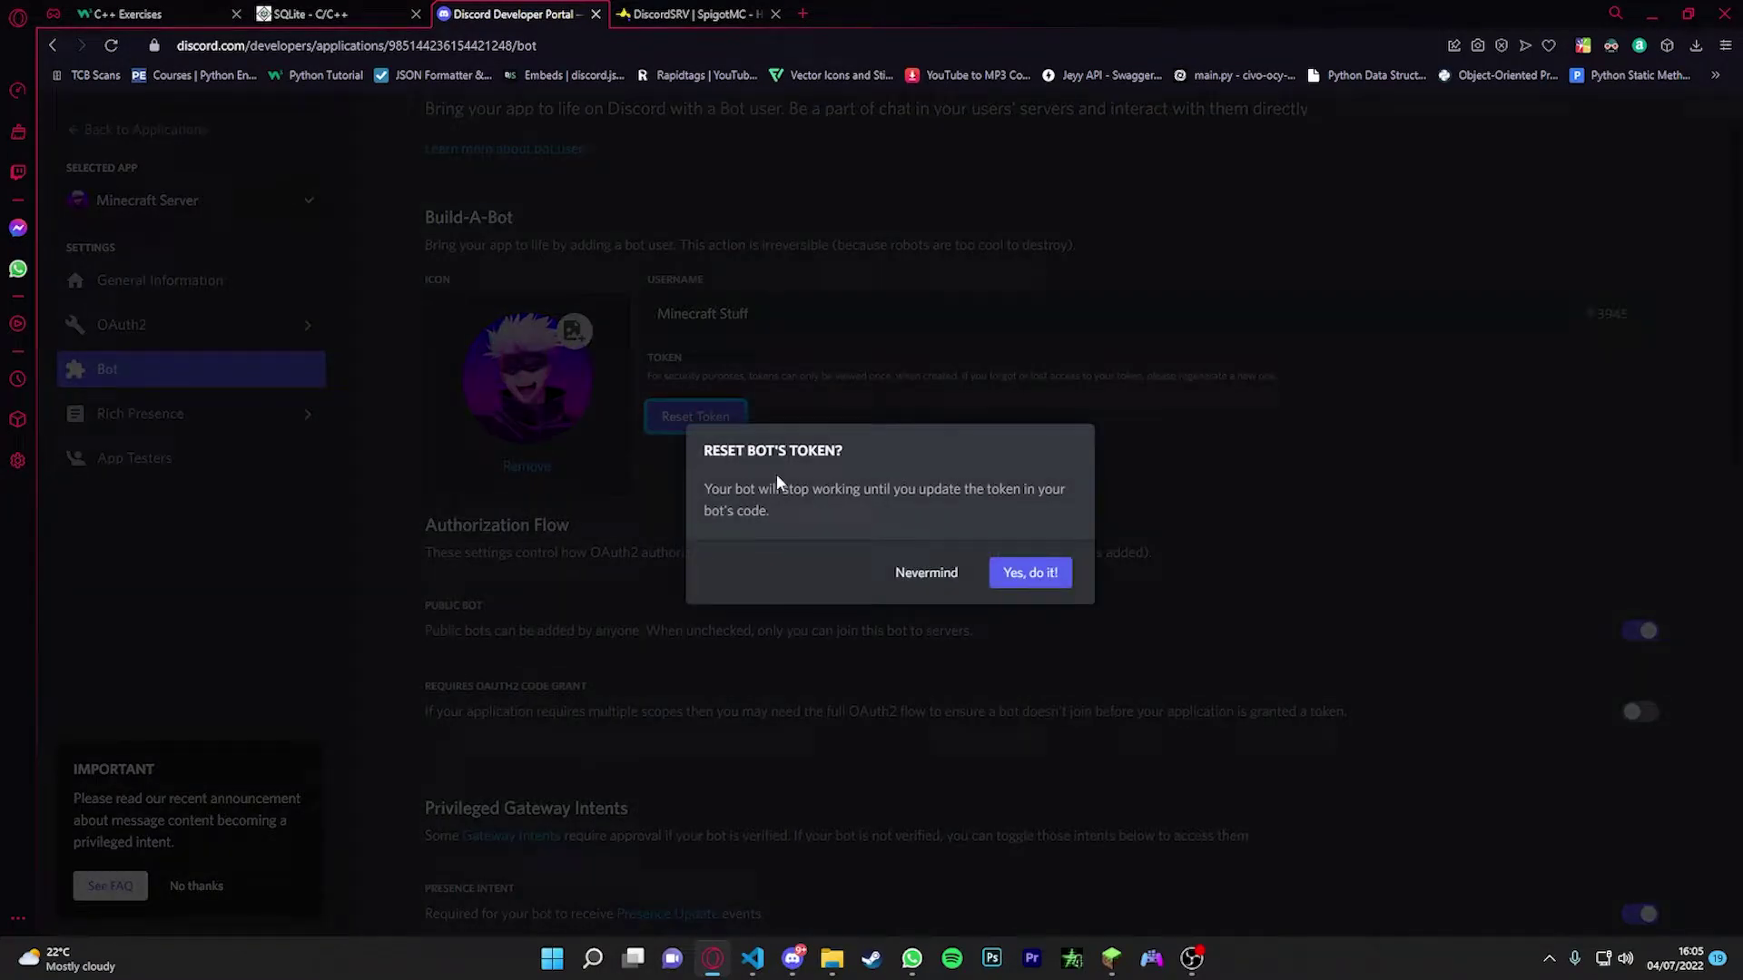
click(1059, 576)
click(654, 498)
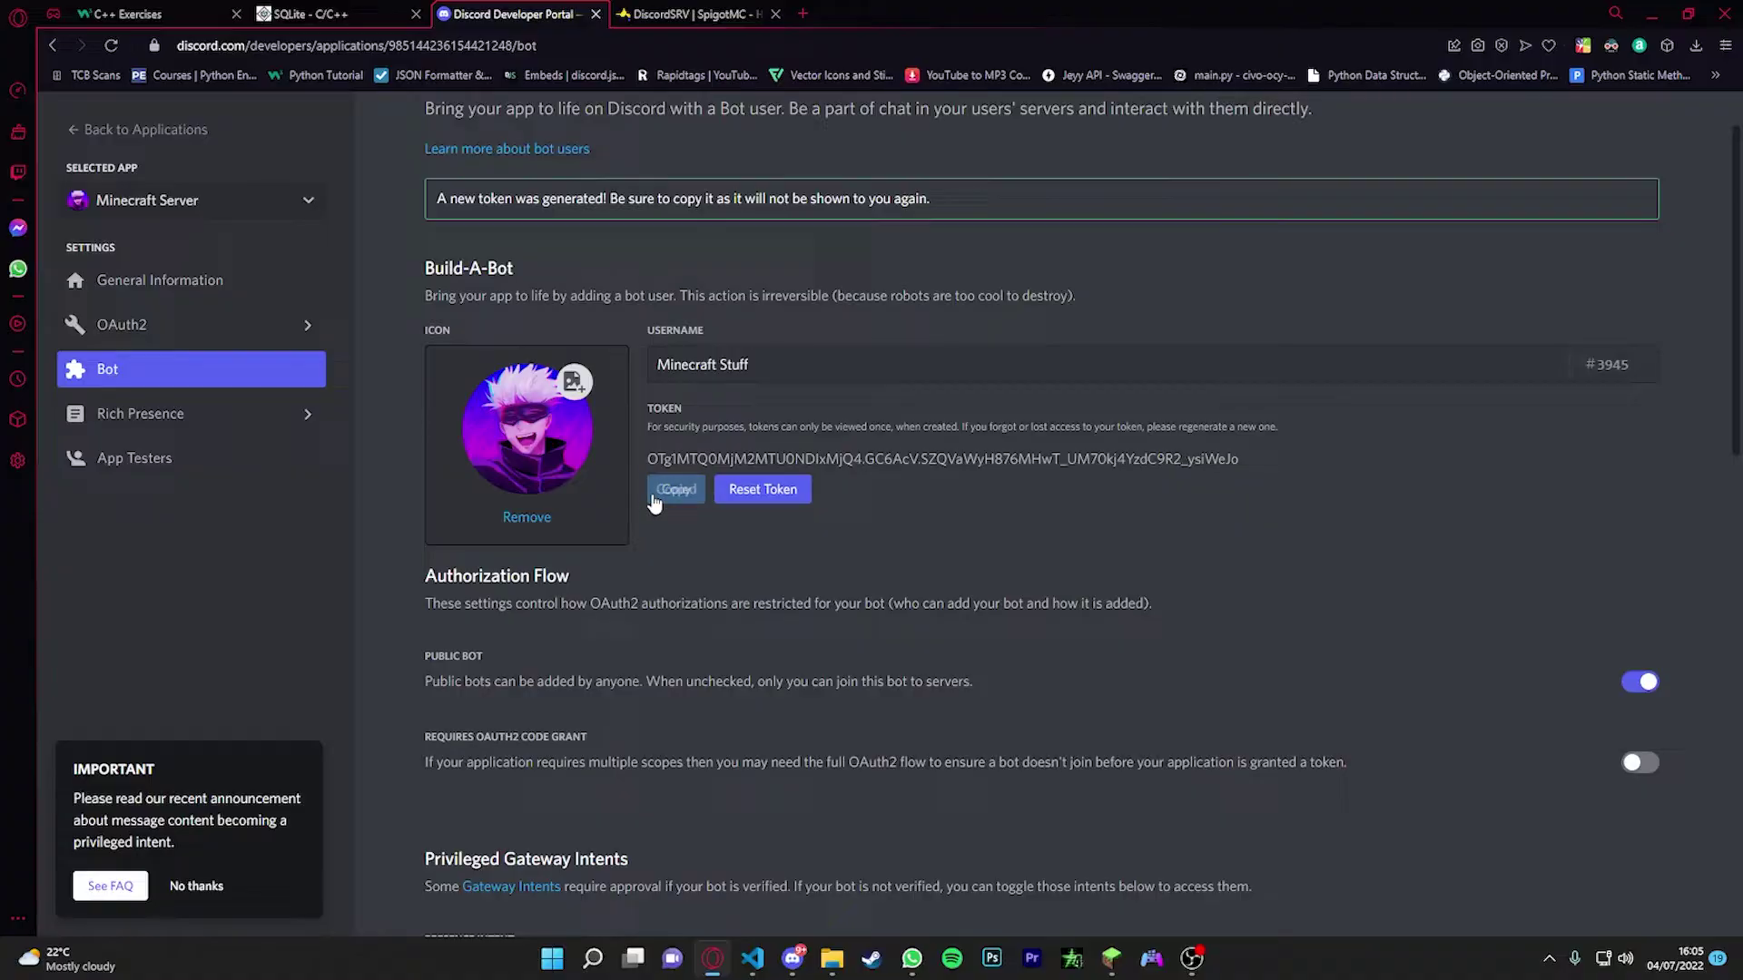
click(752, 959)
- Paste the new bot token over BOTTOKEN on line 9 of config.yml and check it
click(289, 267)
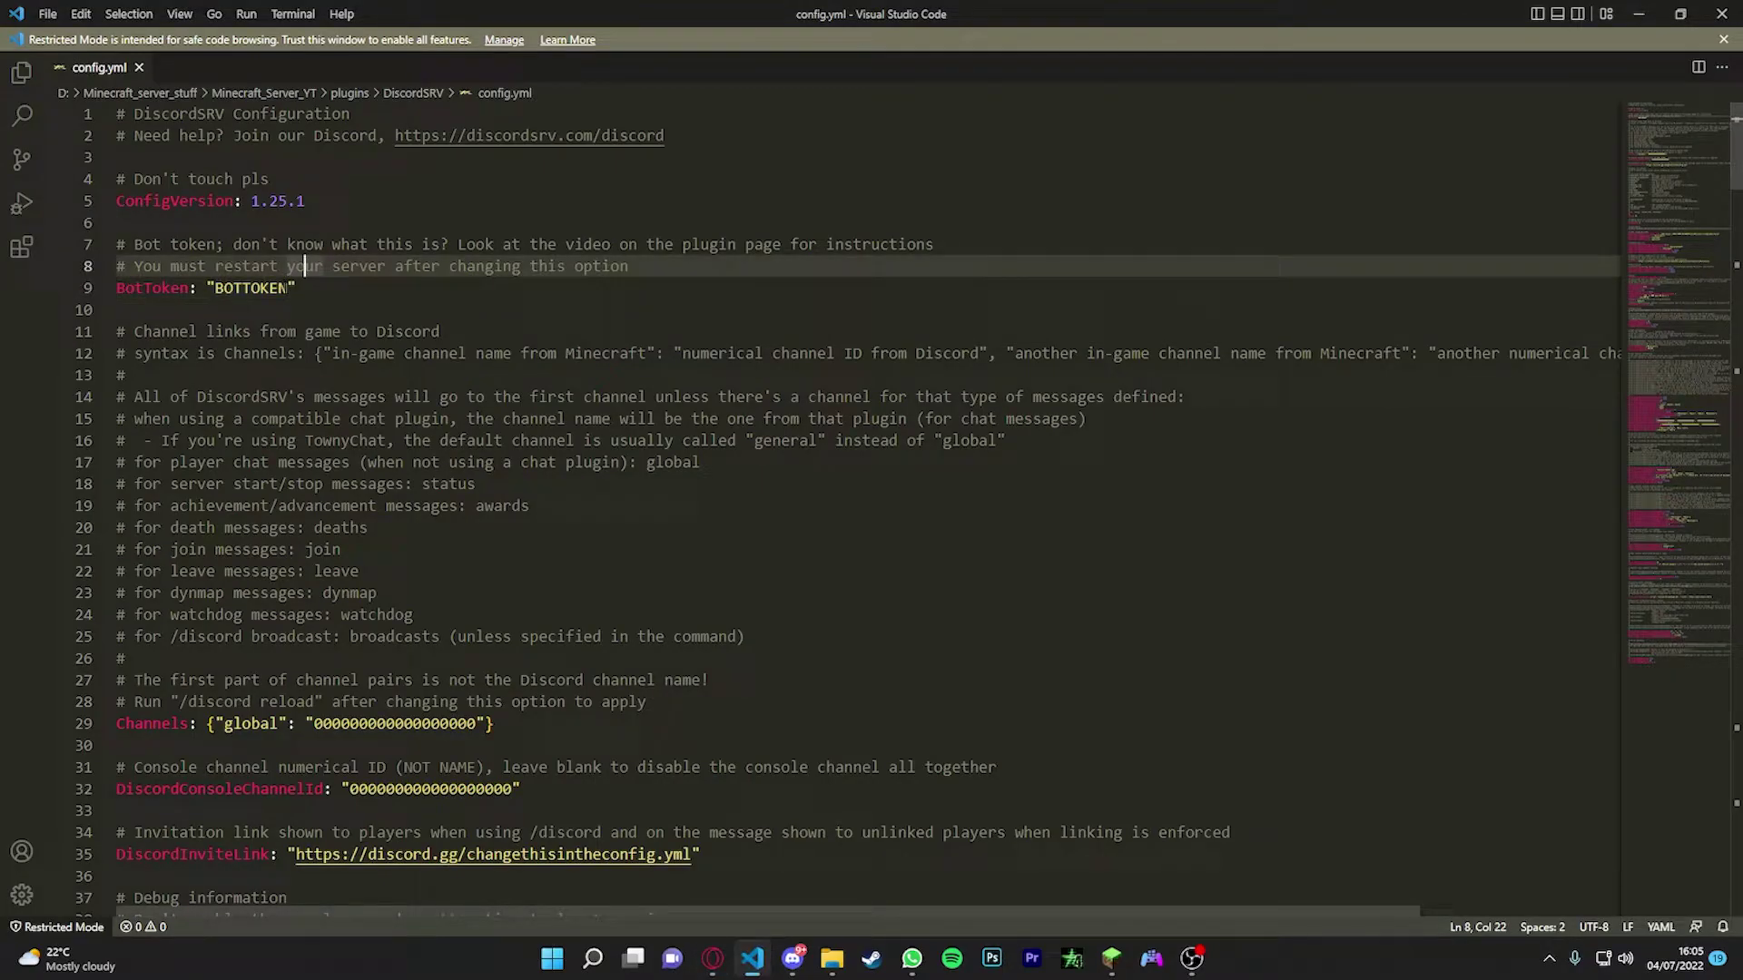
drag(289, 288, 216, 288)
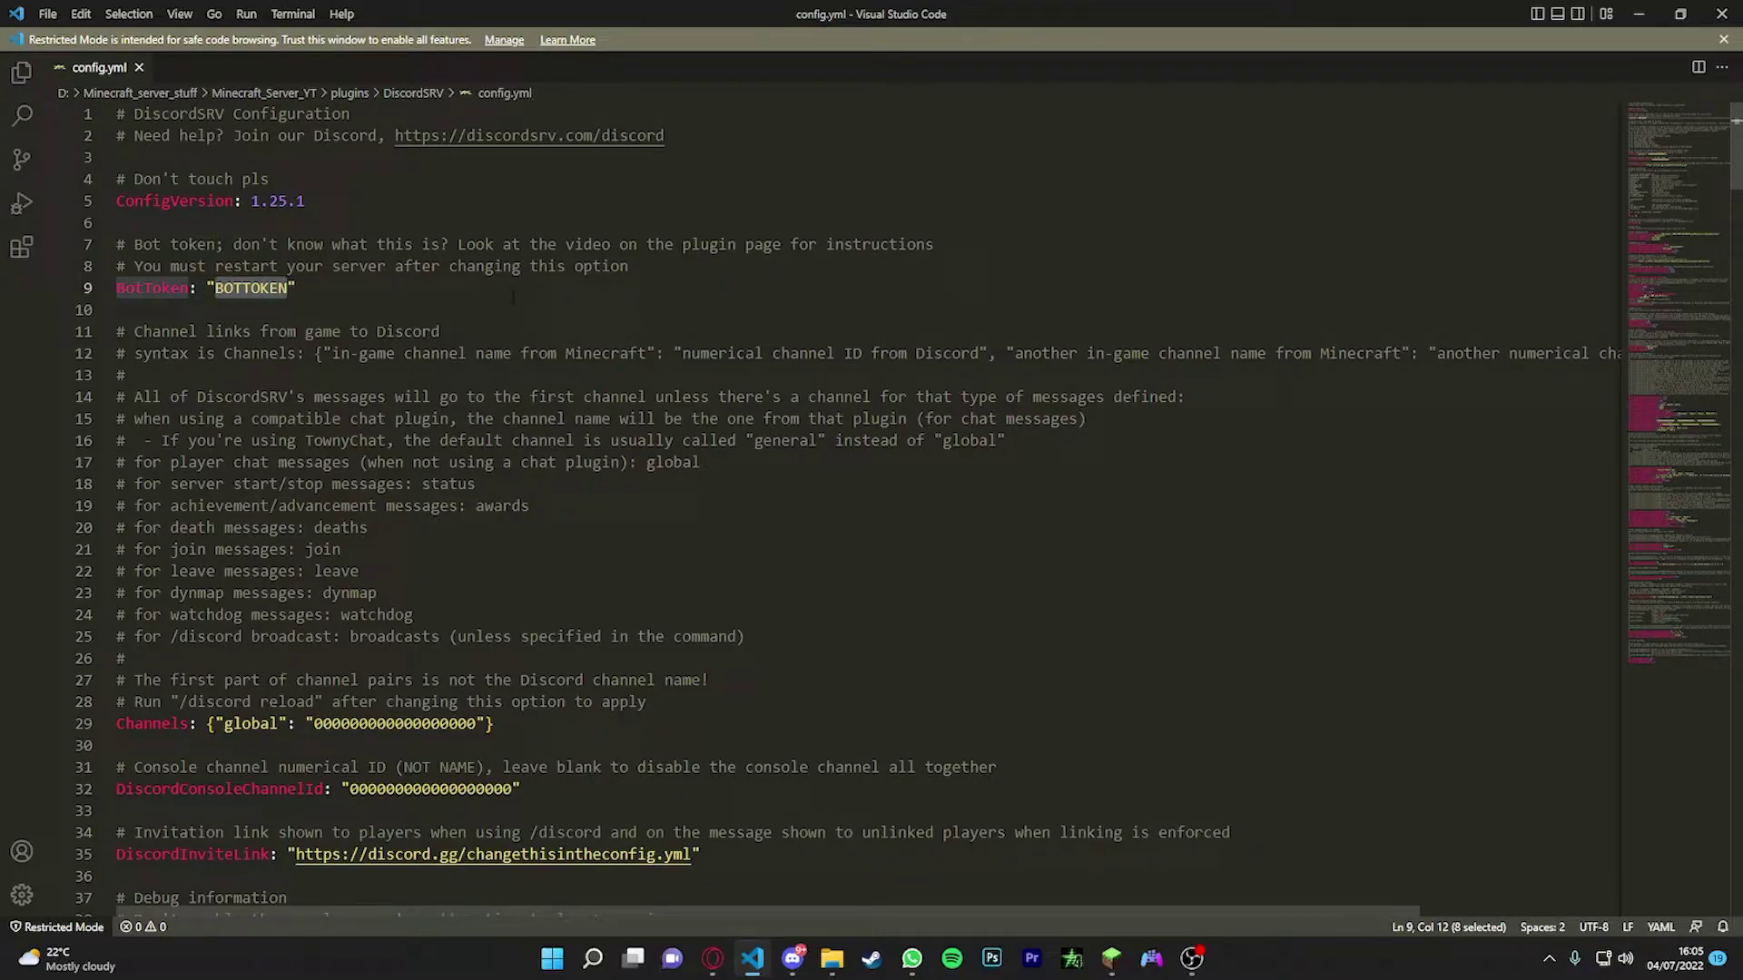
key(ctrl+v)
click(628, 266)
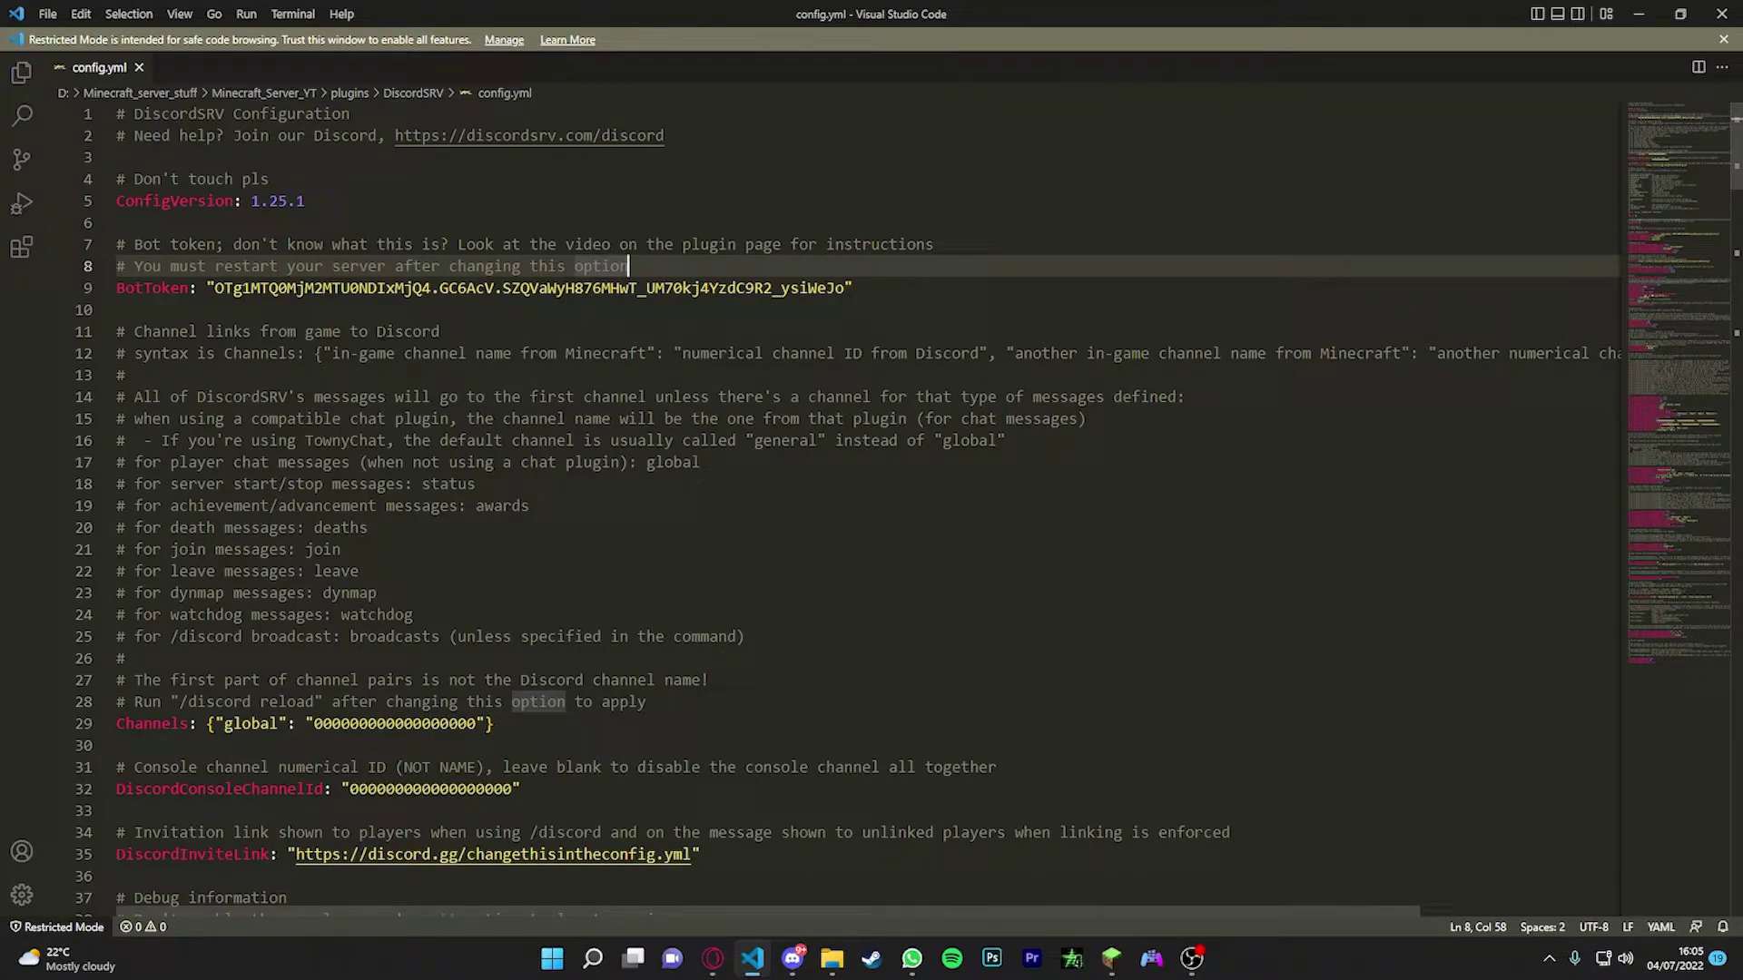
drag(215, 288, 858, 287)
click(892, 281)
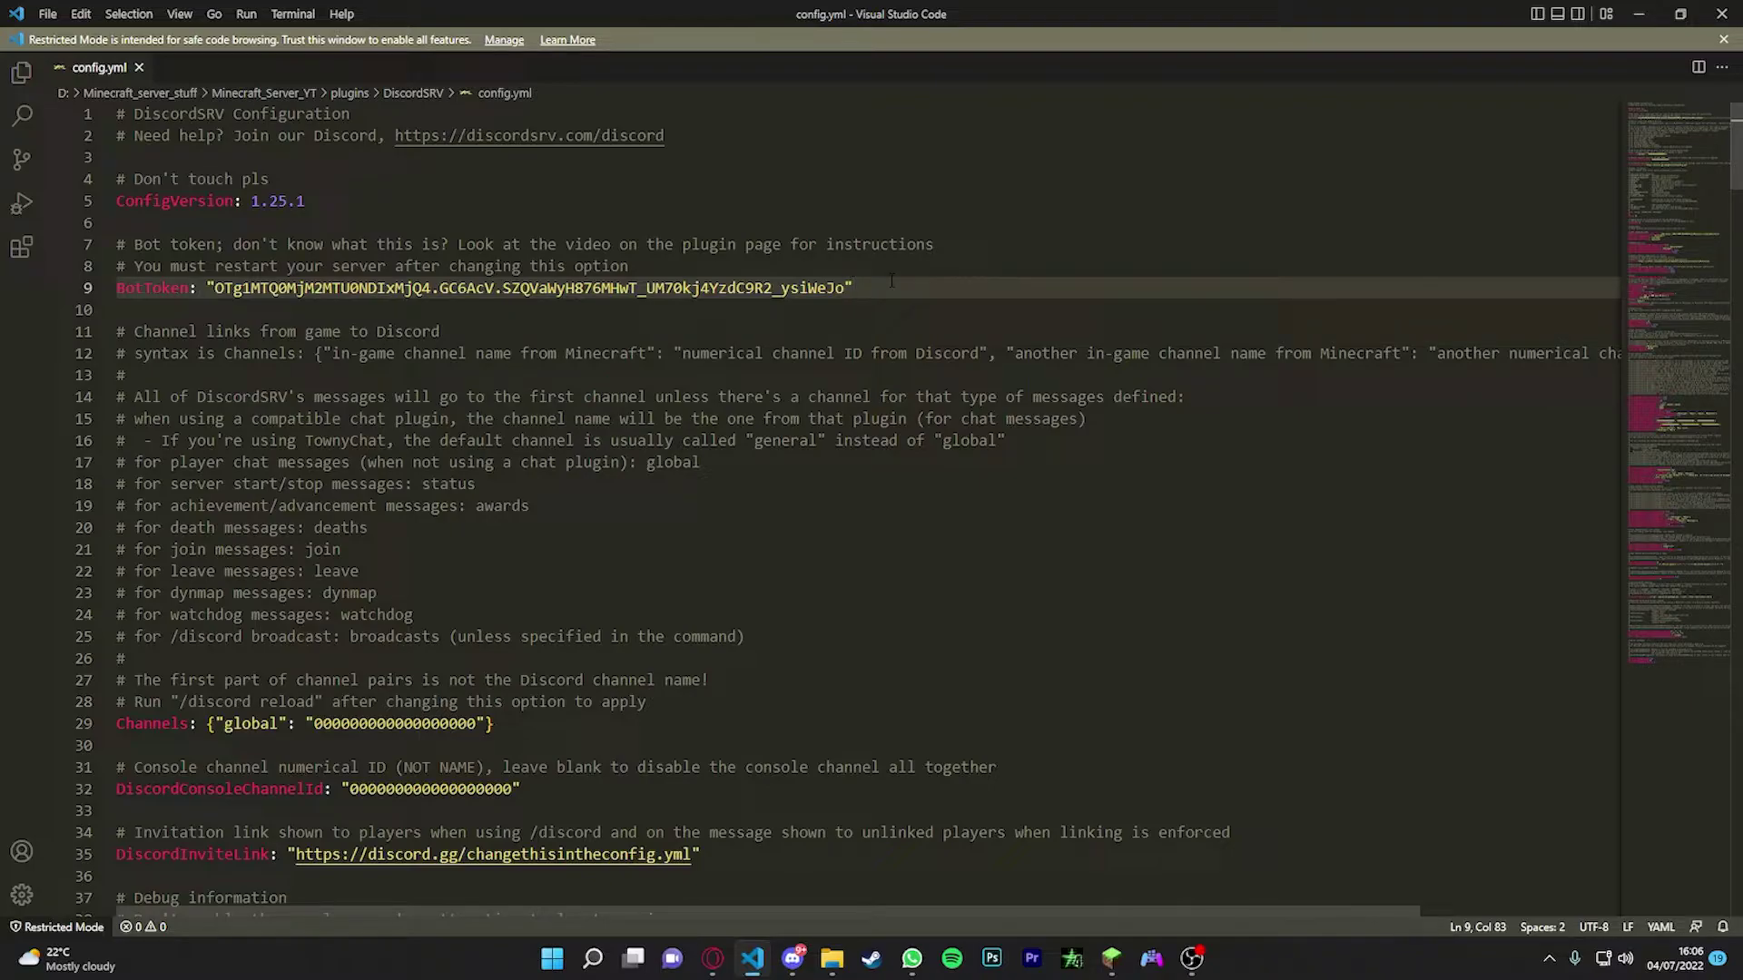
scroll(385, 518, down, 2)
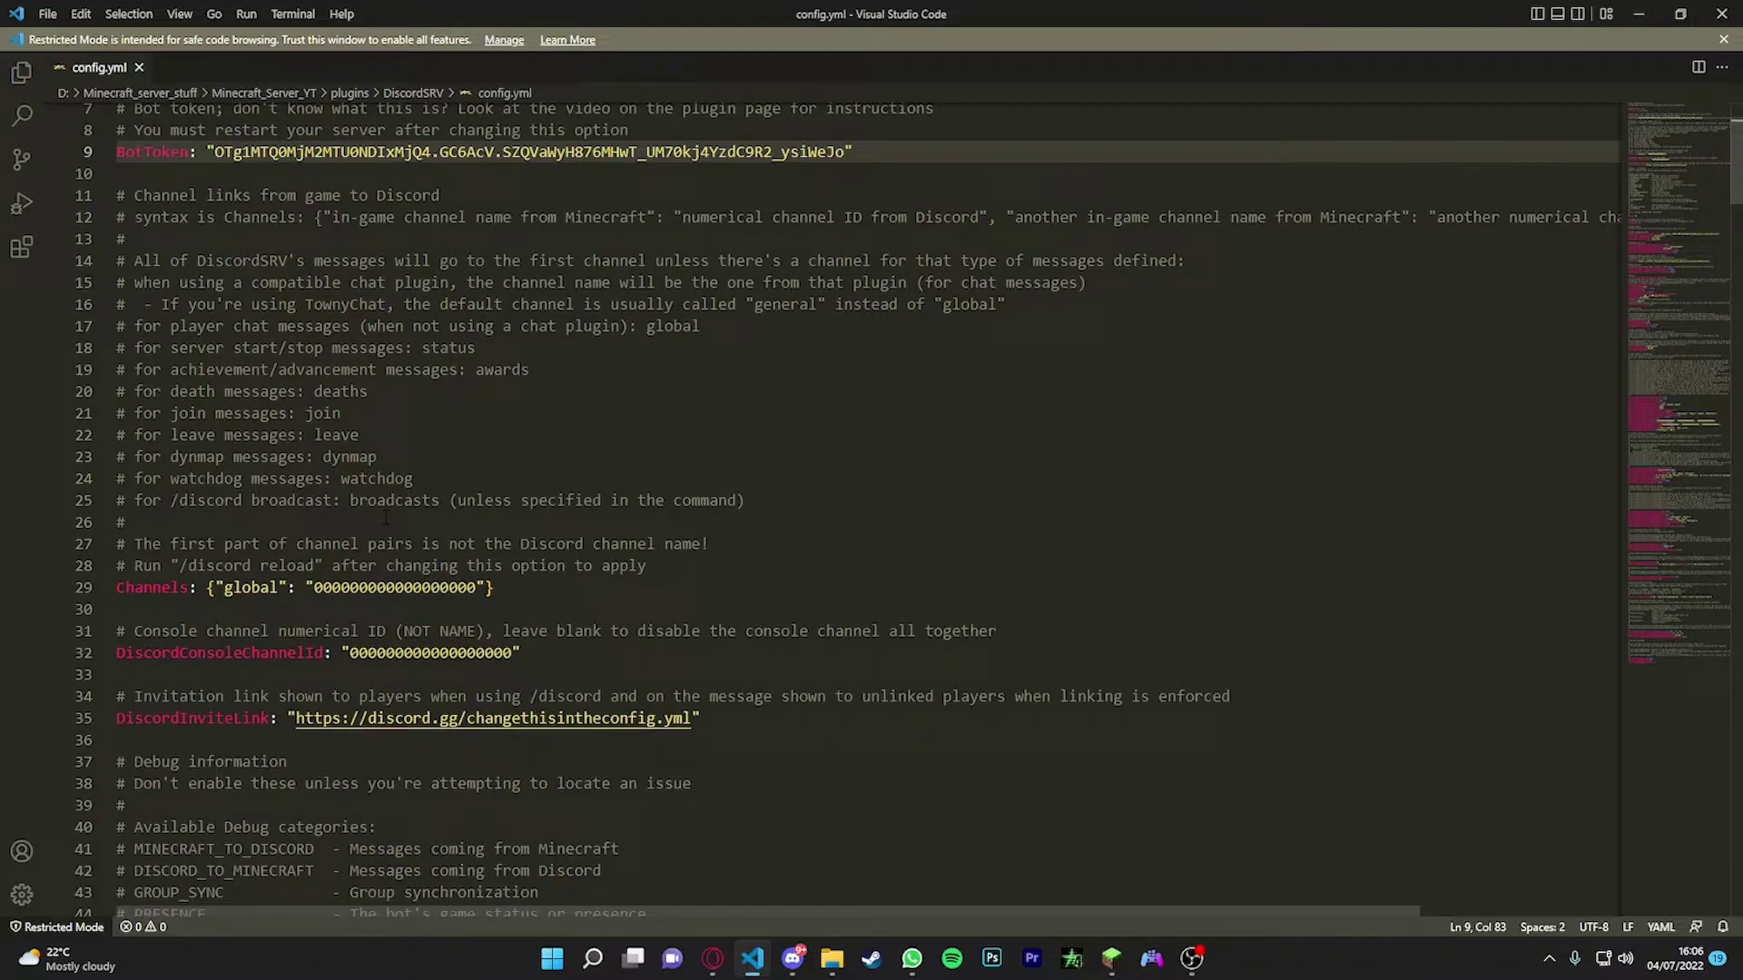
click(562, 590)
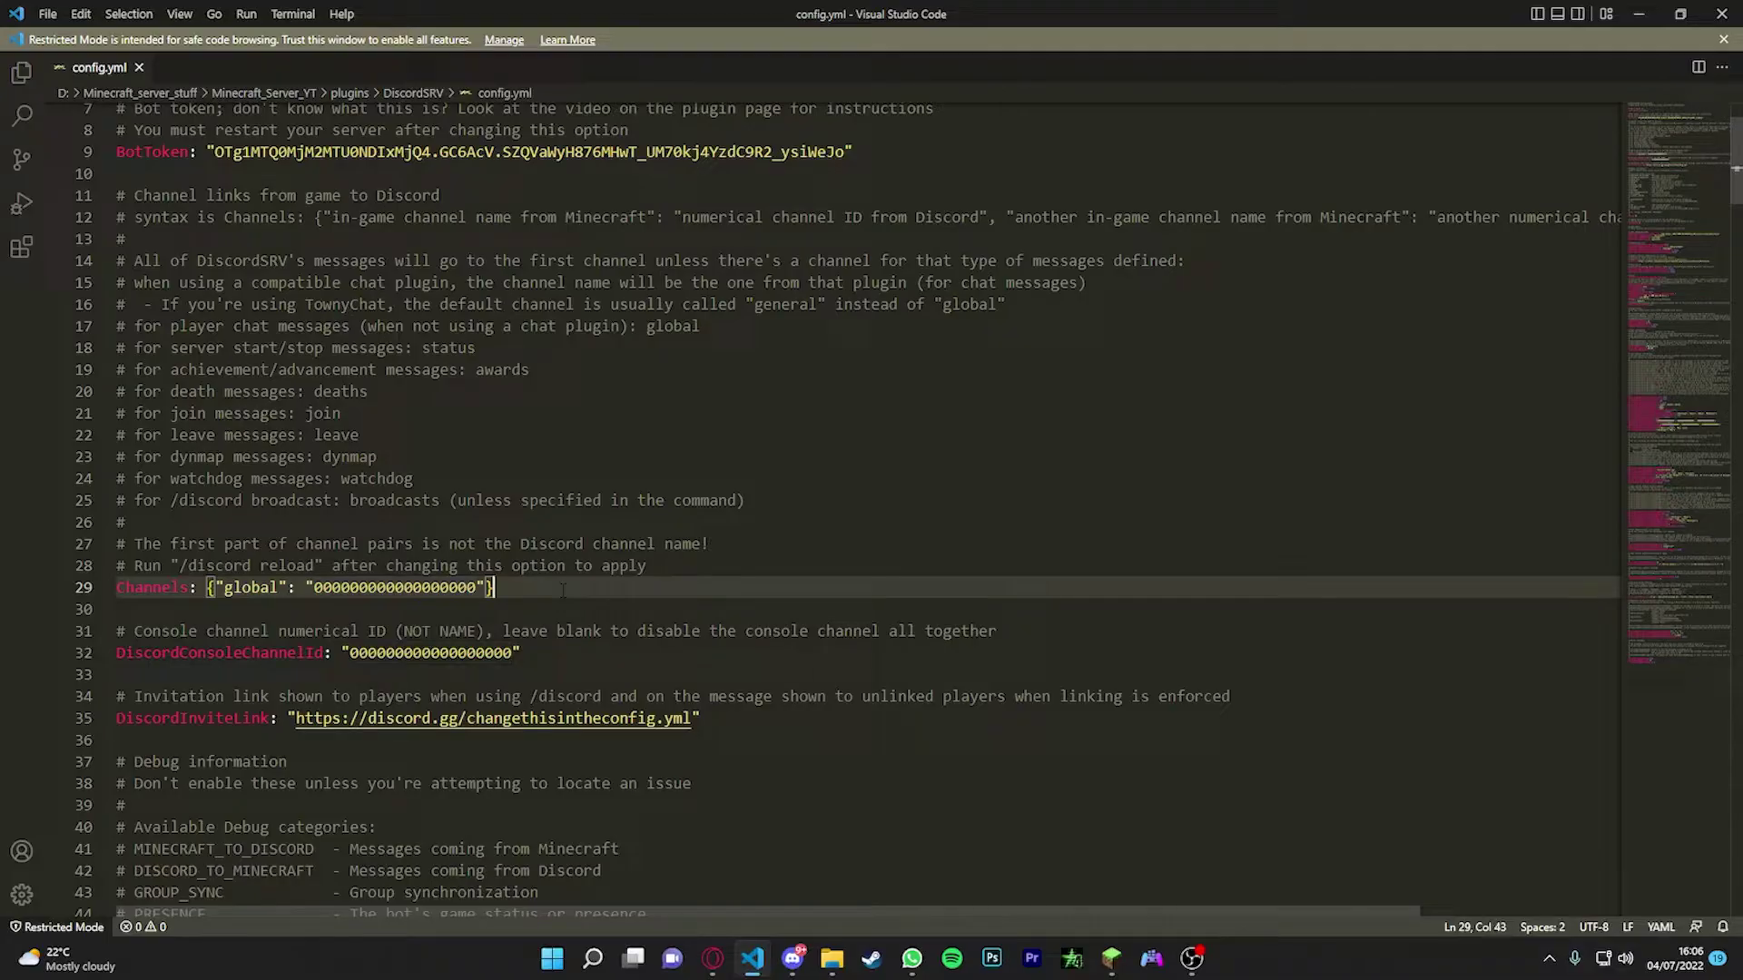
- Confirm Developer Mode is enabled under Discord's User Settings > Advanced
click(795, 968)
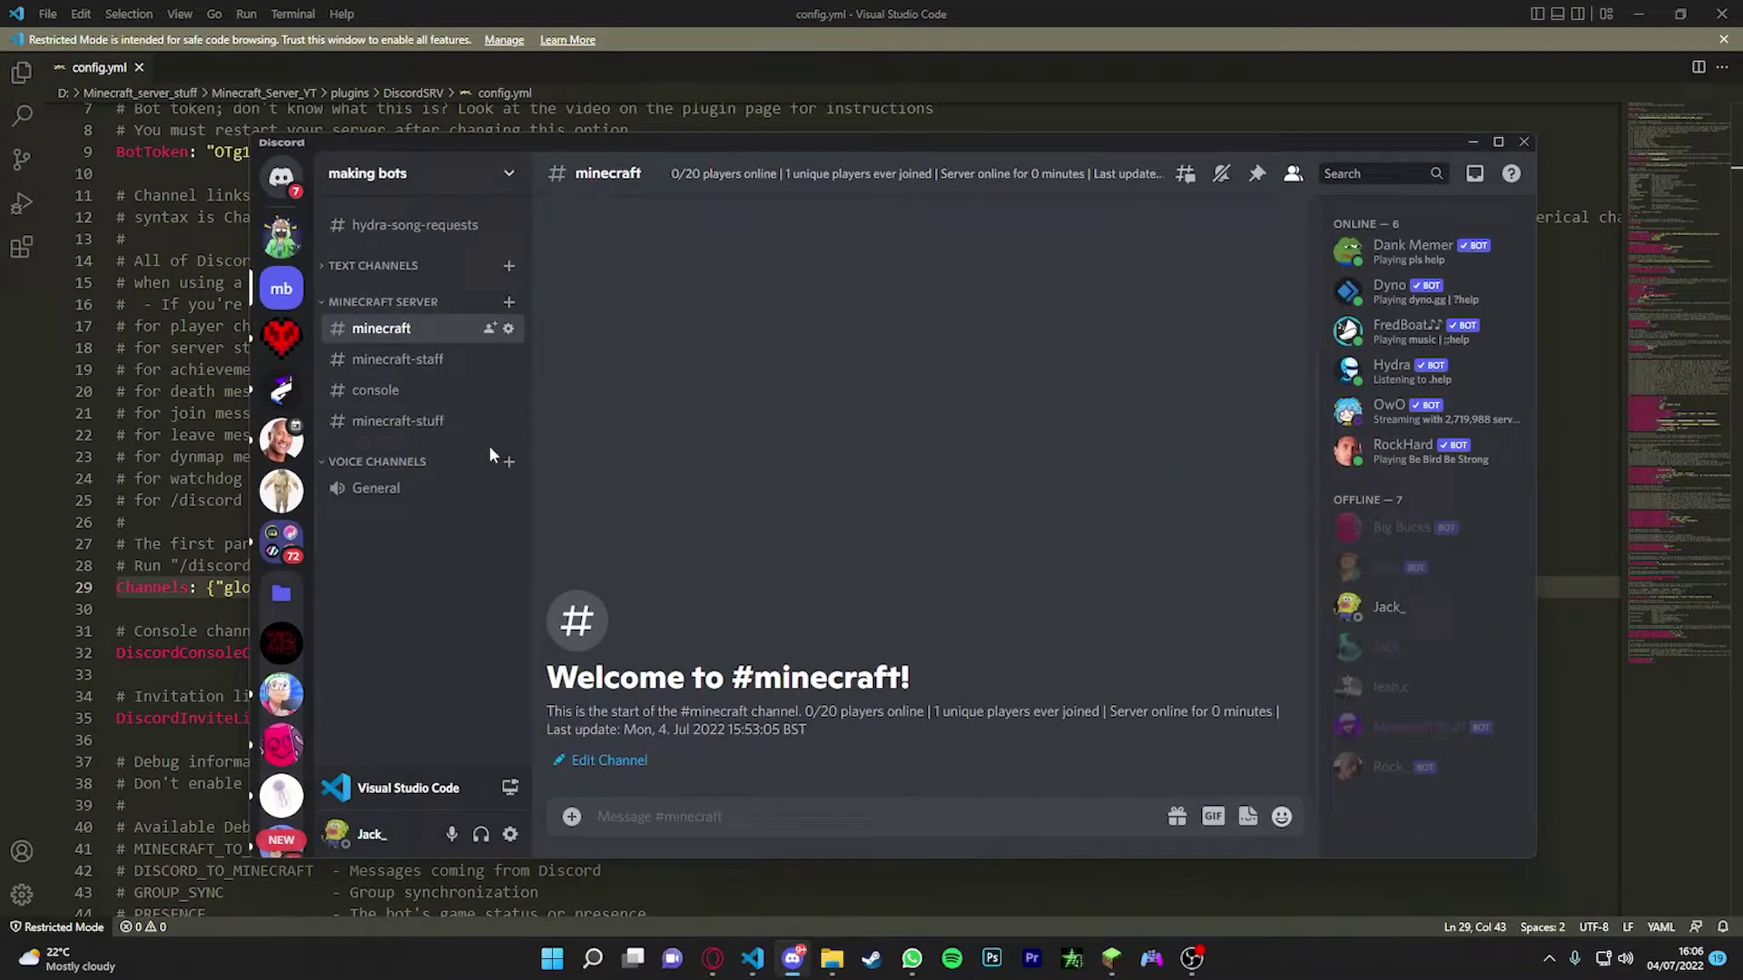
click(446, 188)
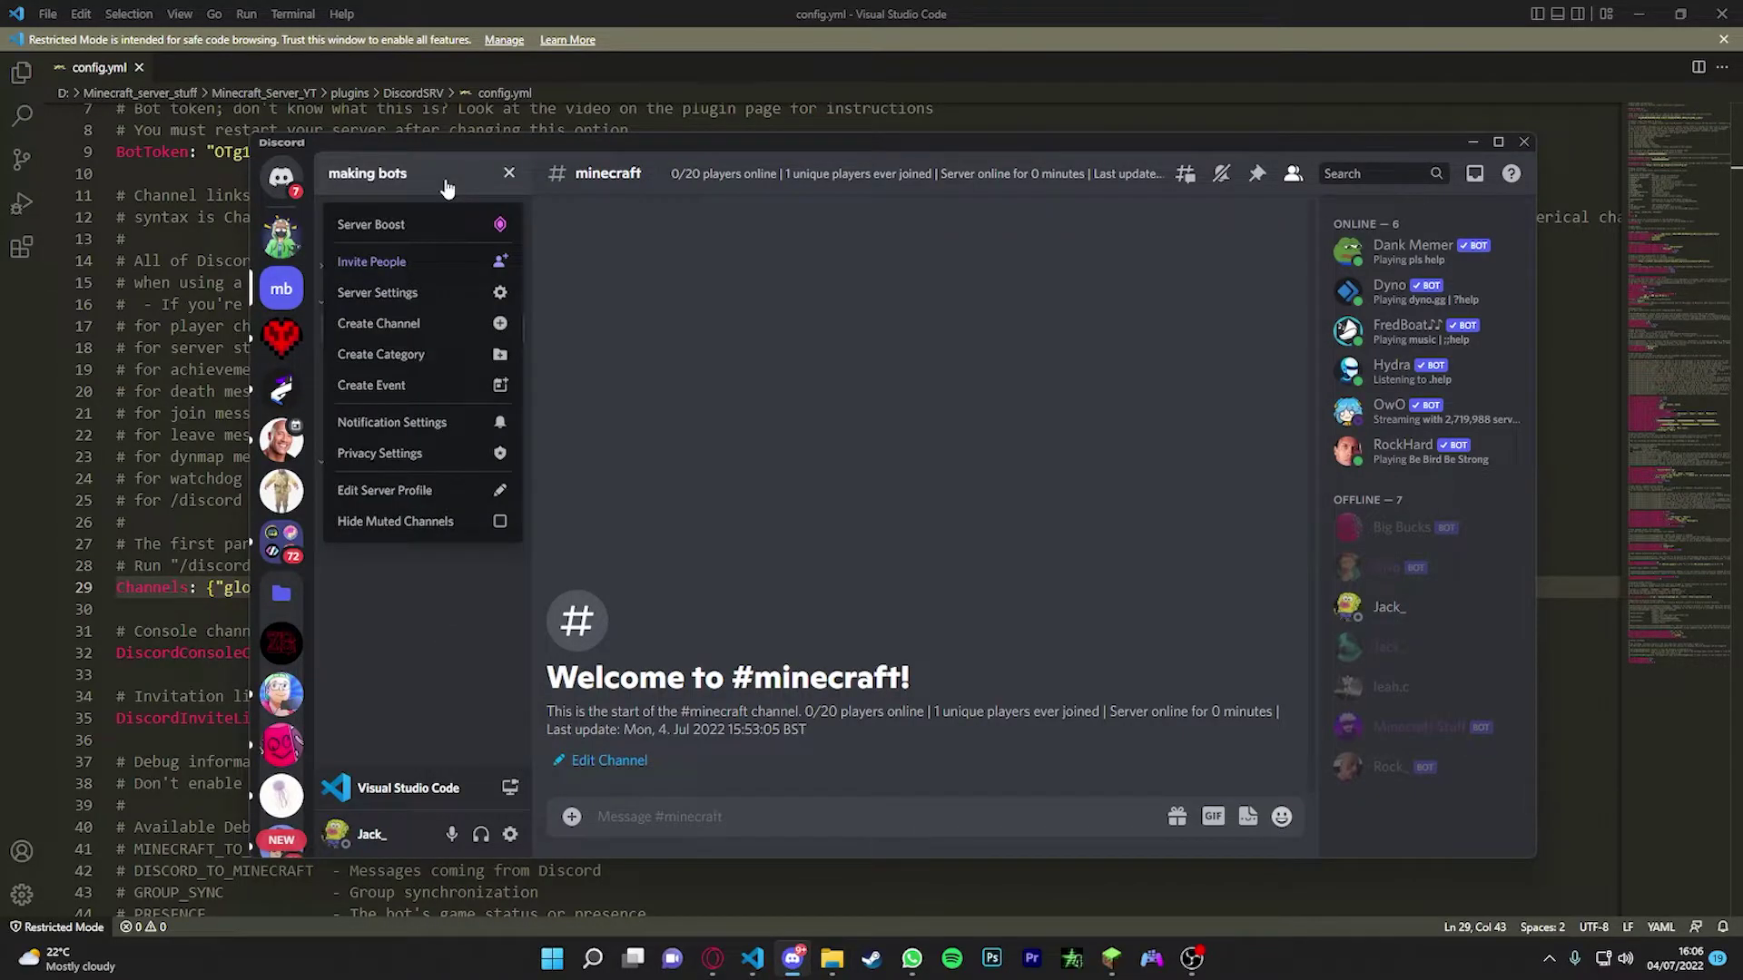
click(767, 309)
click(511, 835)
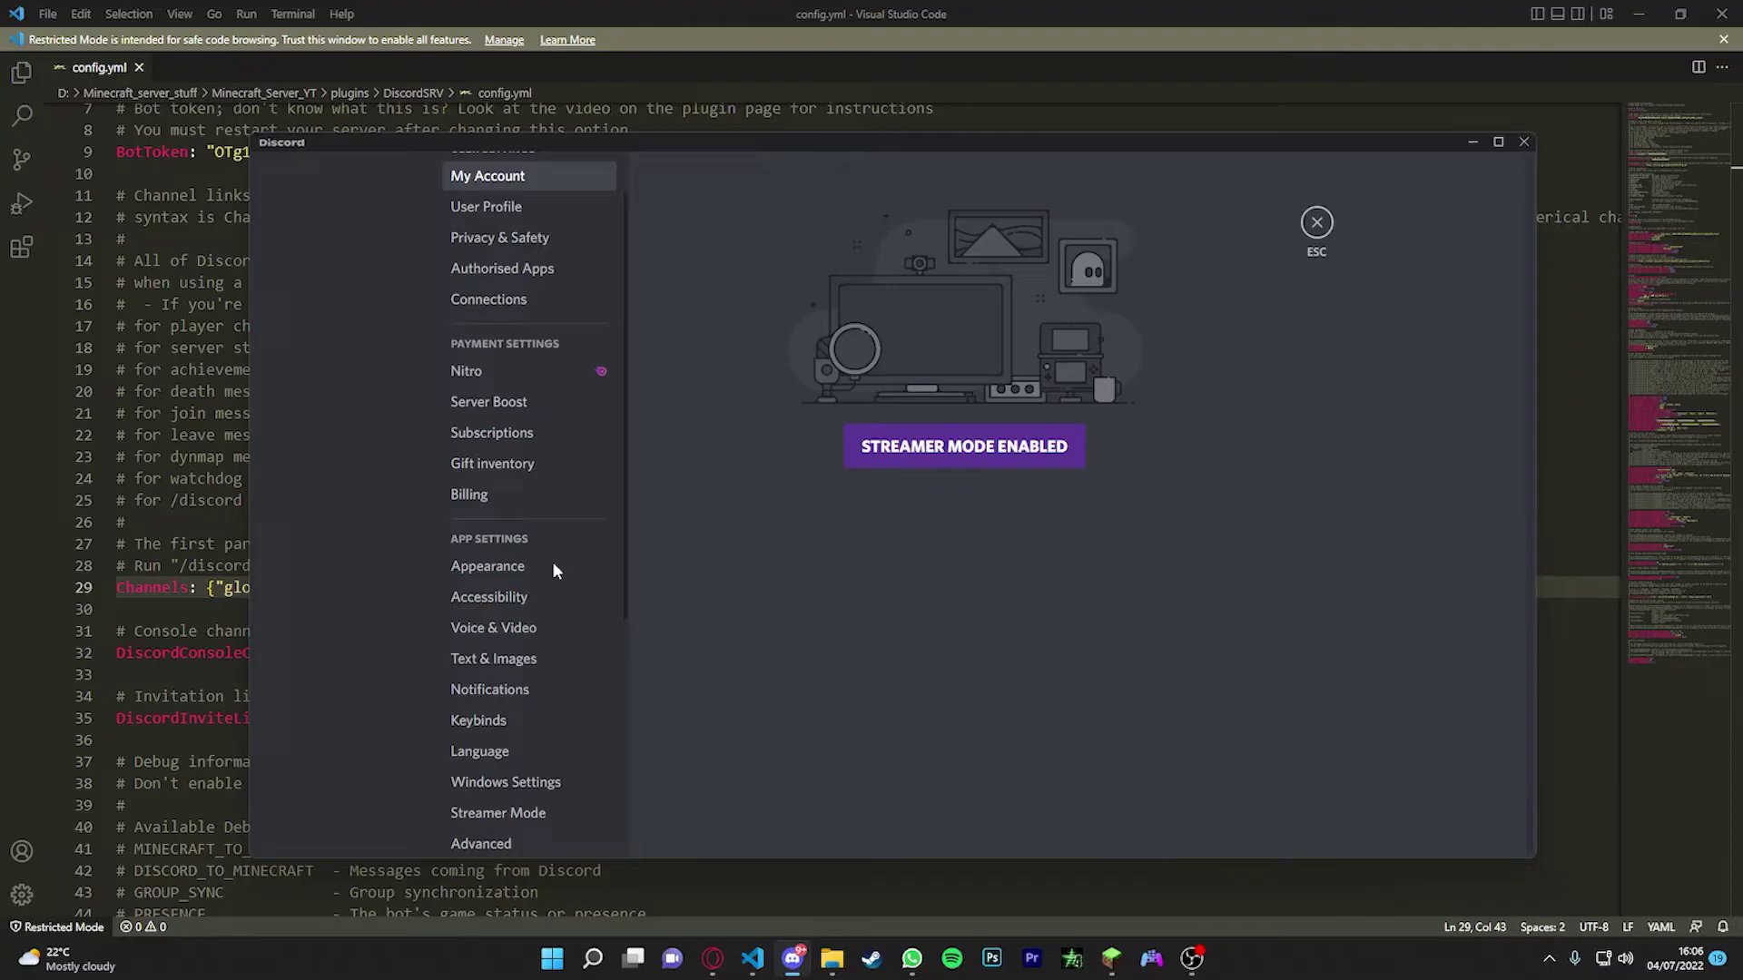
scroll(549, 563, down, 3)
click(507, 555)
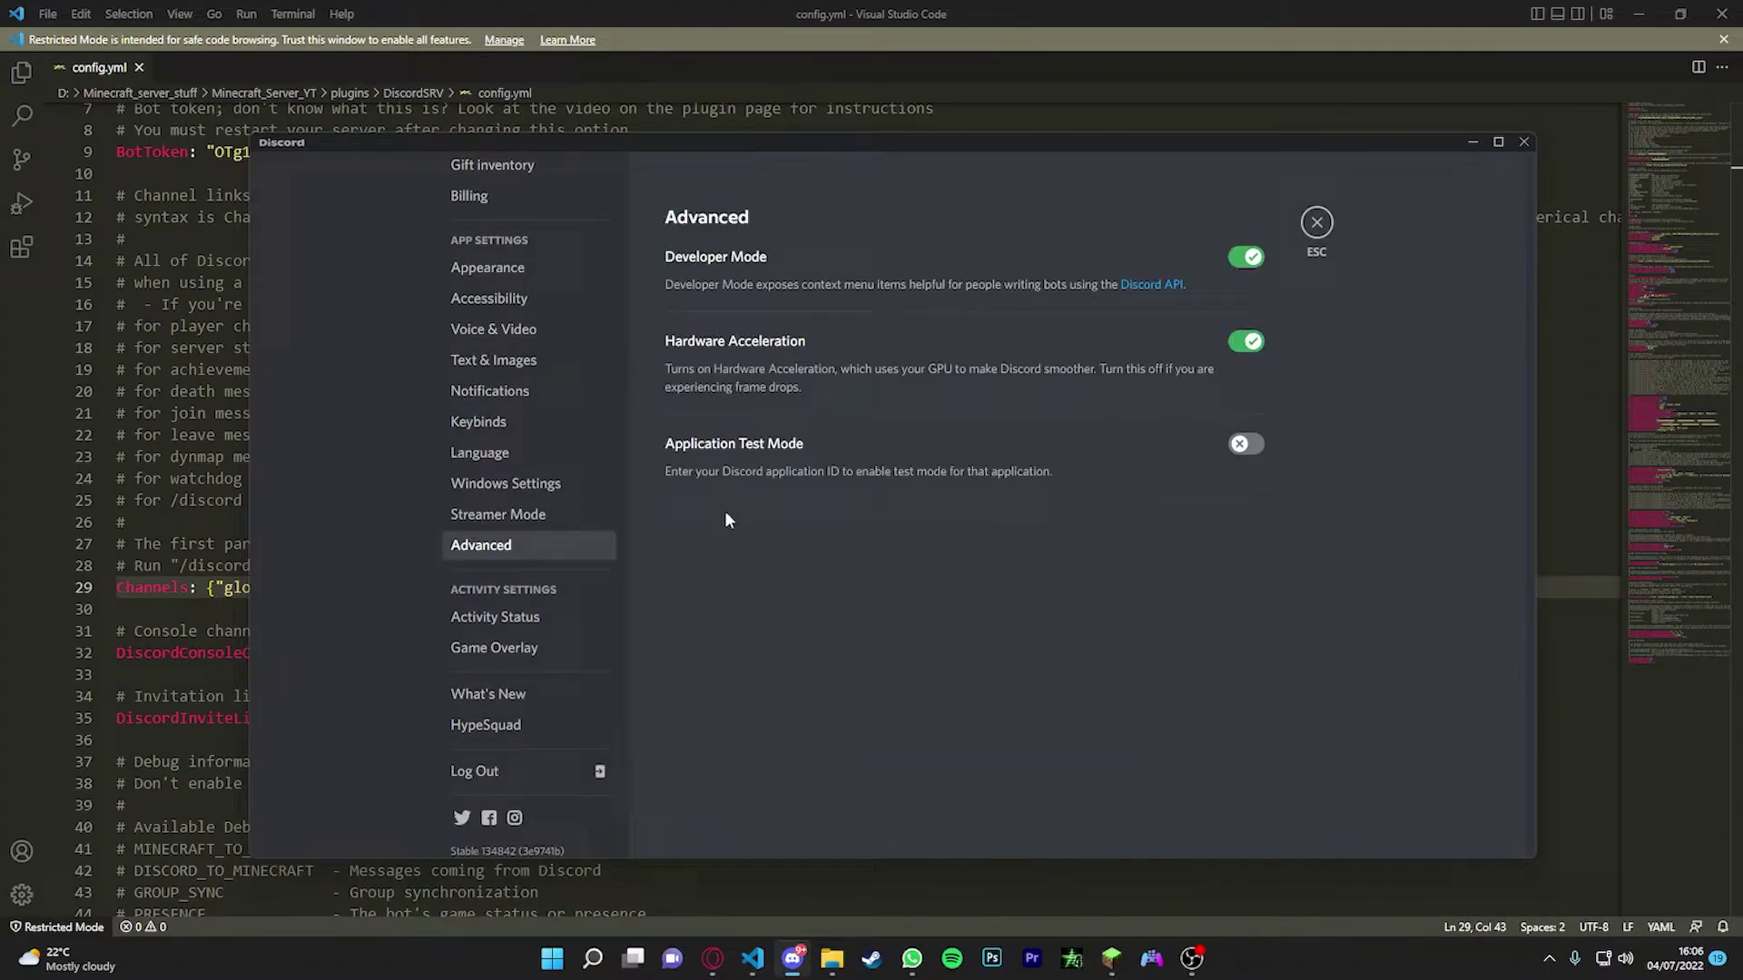
click(1315, 224)
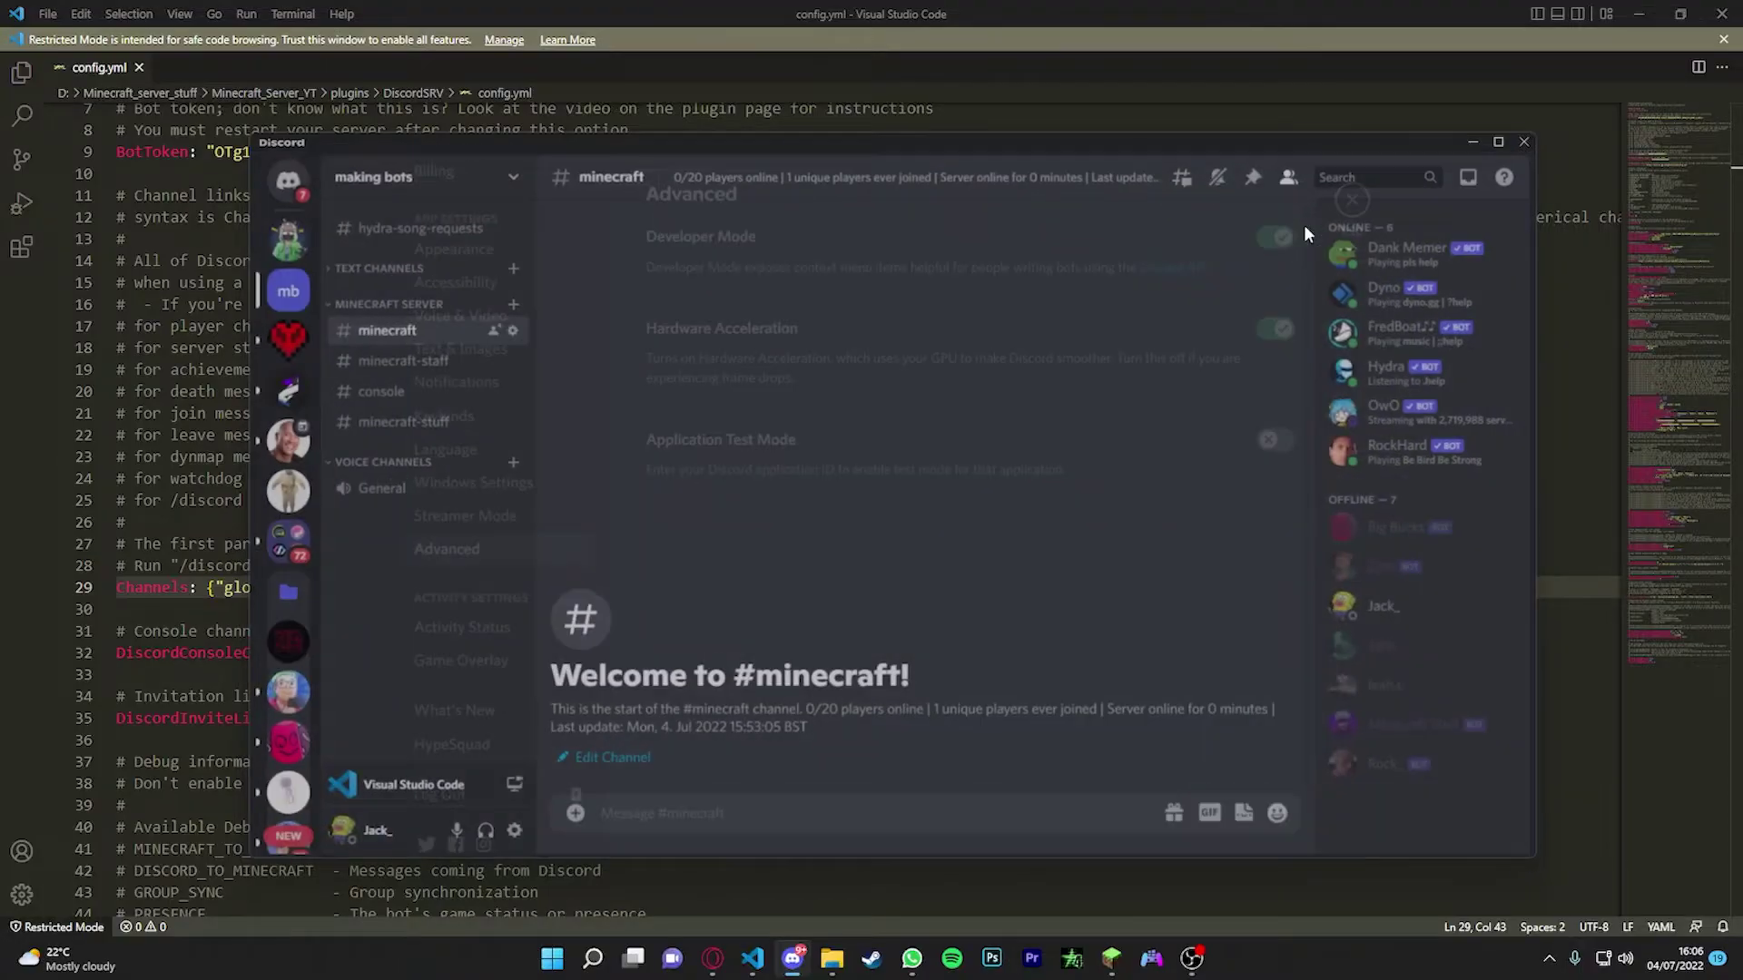
- Copy the #minecraft channel's ID from the making bots server
click(283, 254)
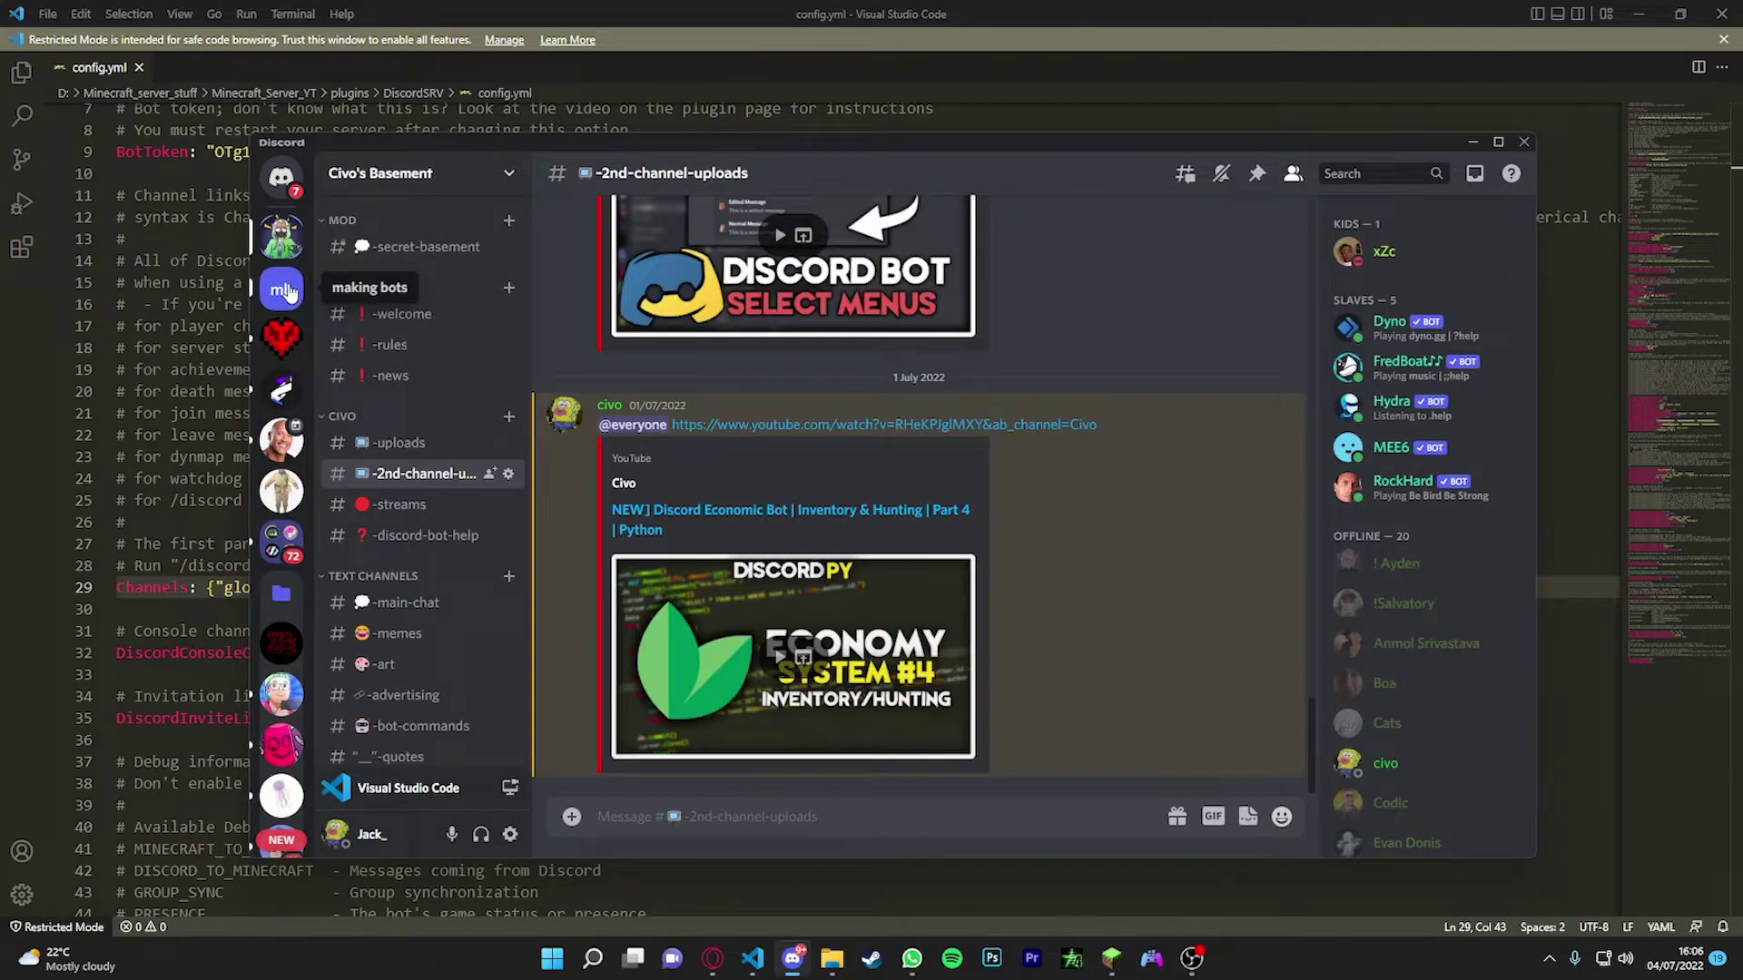
click(281, 289)
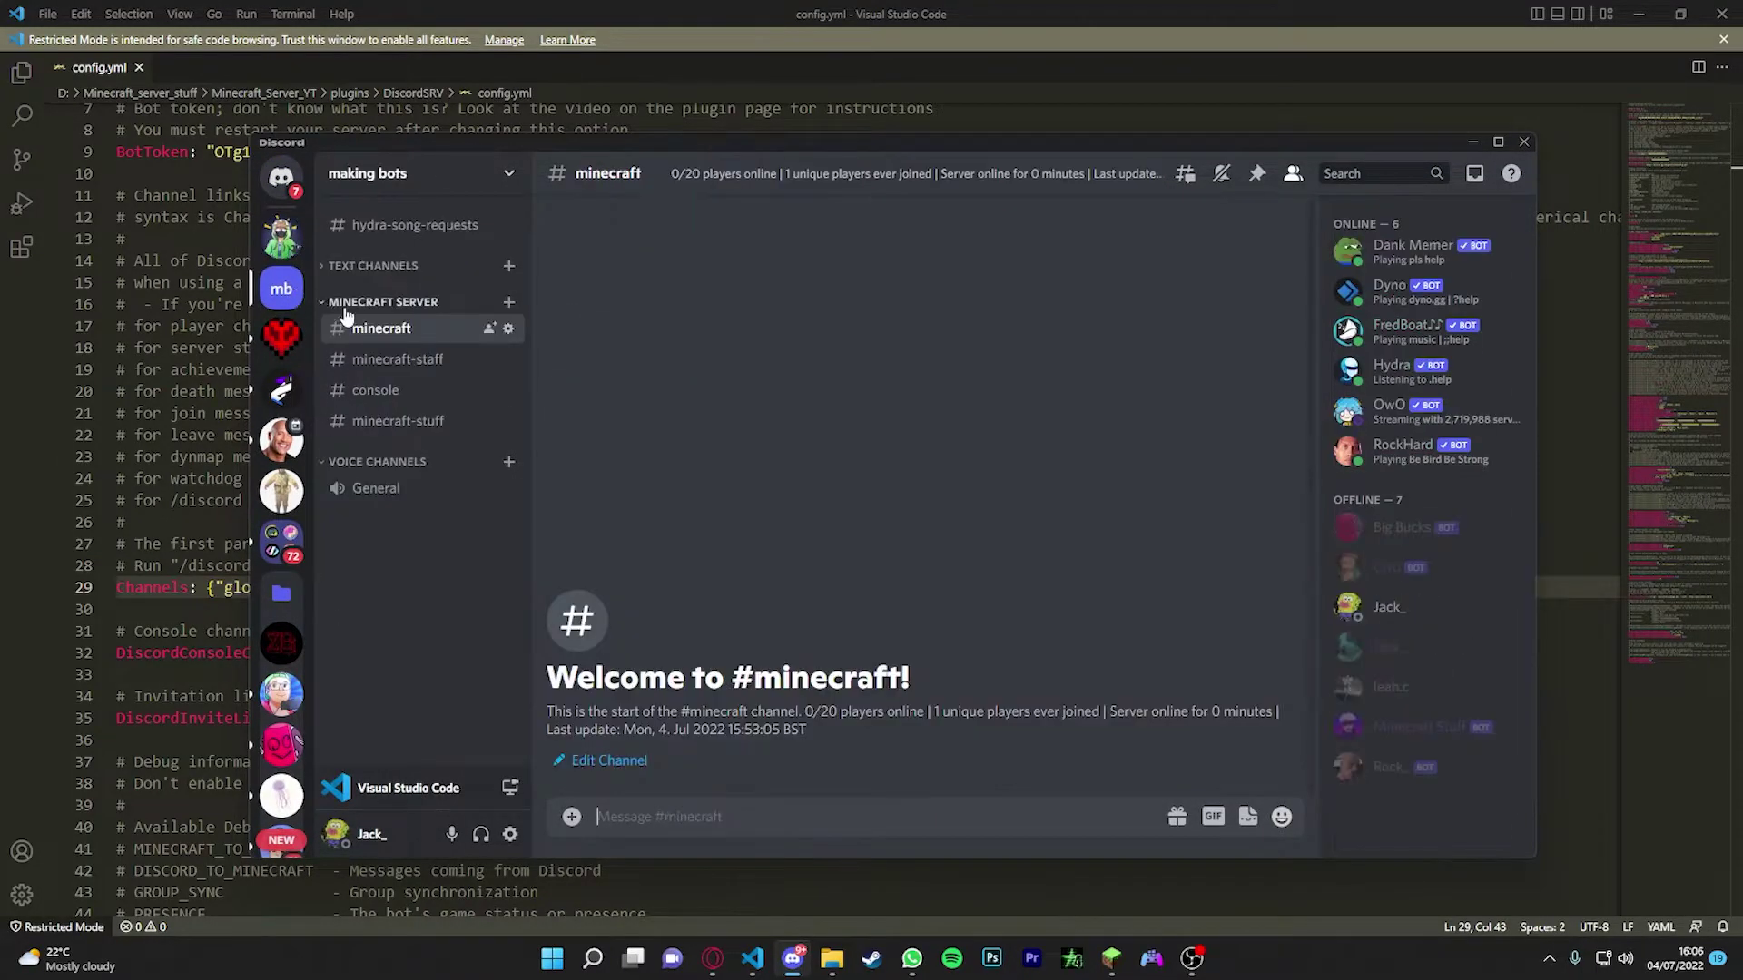
right_click(407, 338)
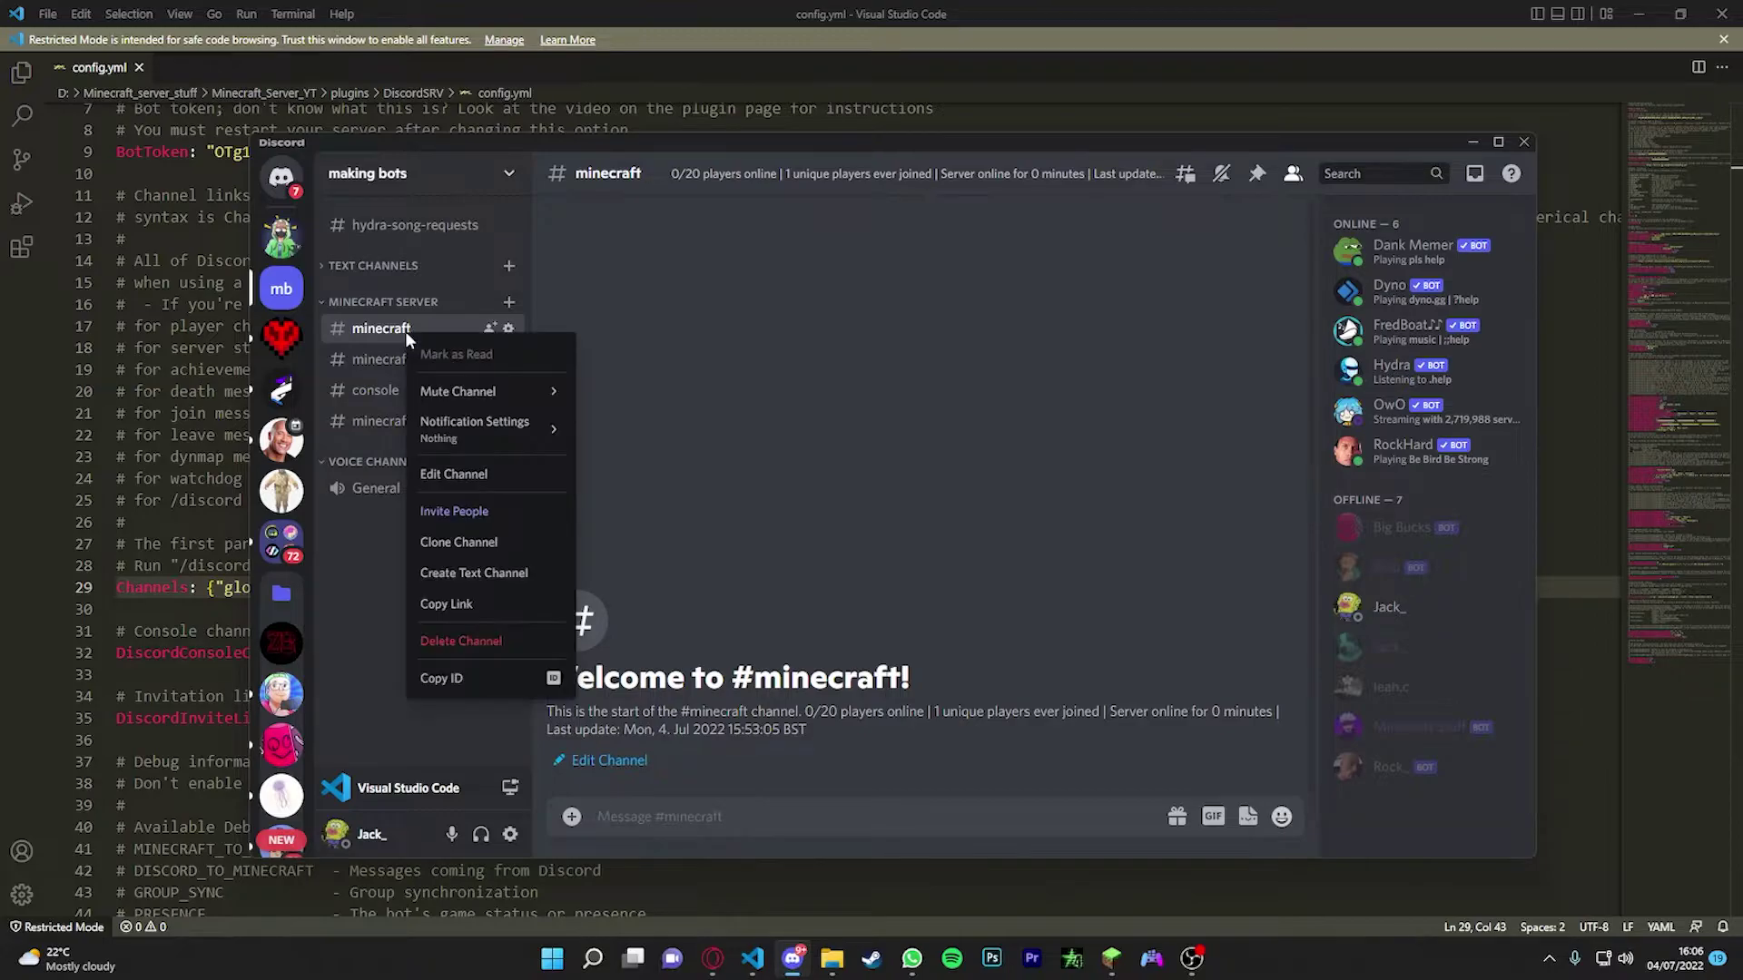
click(506, 694)
click(124, 566)
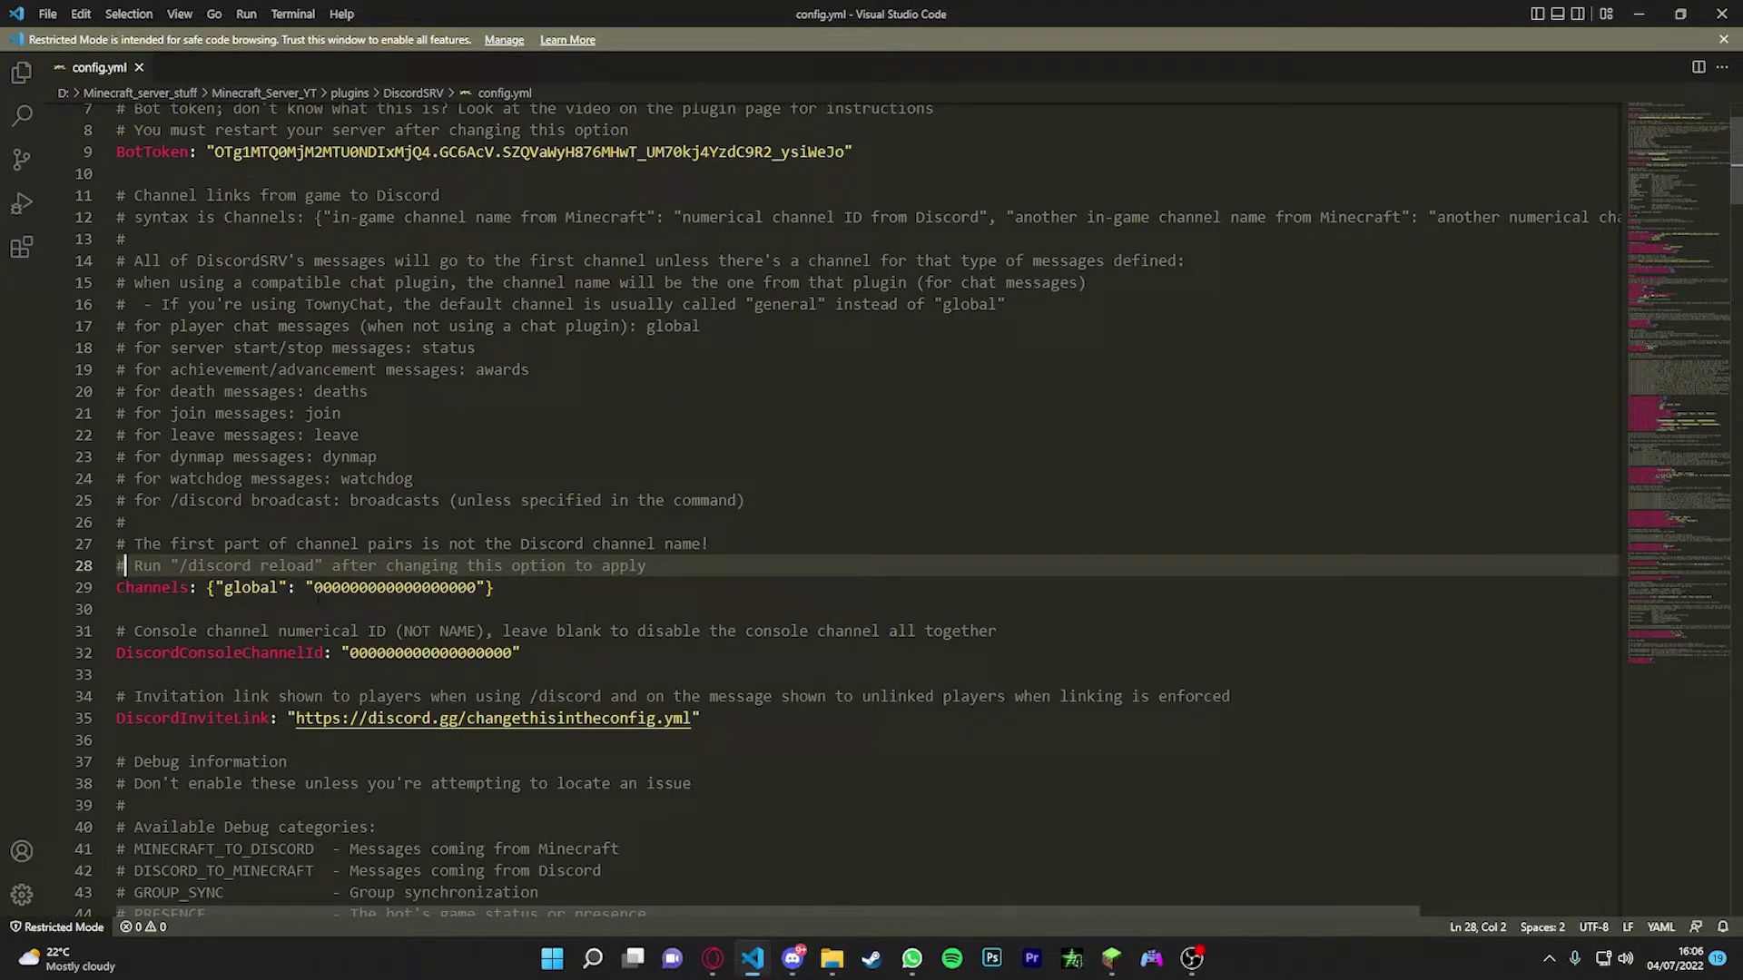
drag(314, 588, 475, 588)
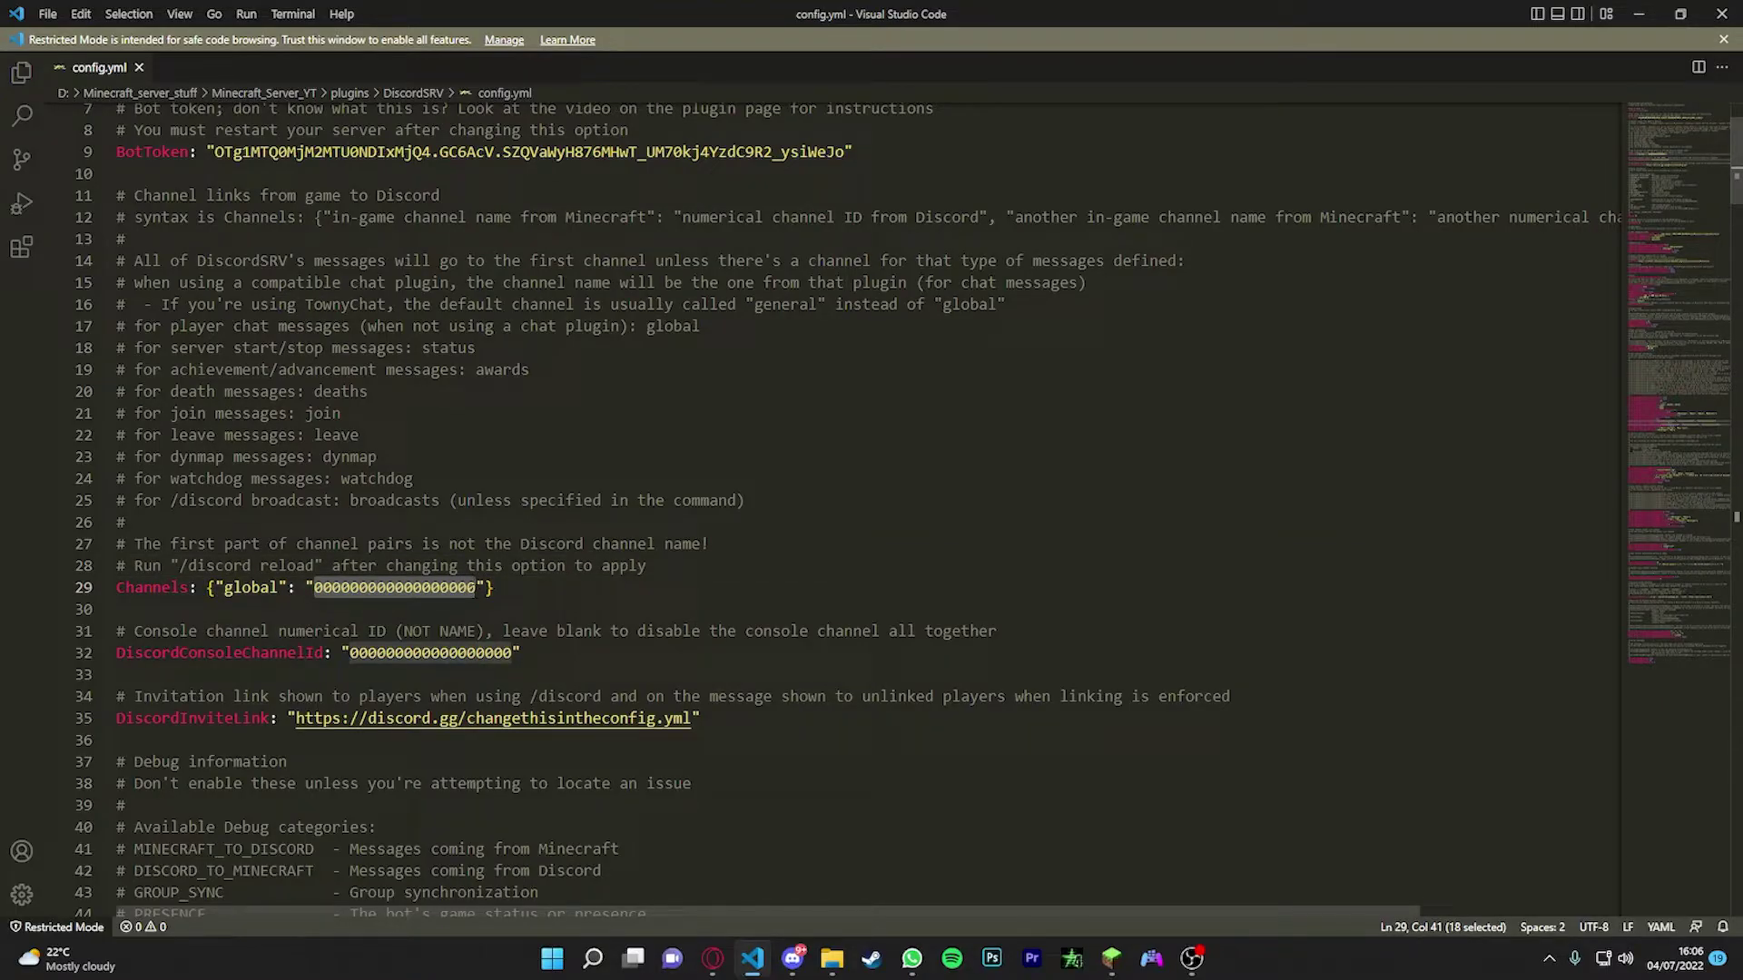
key(ctrl+v)
key(ctrl+s)
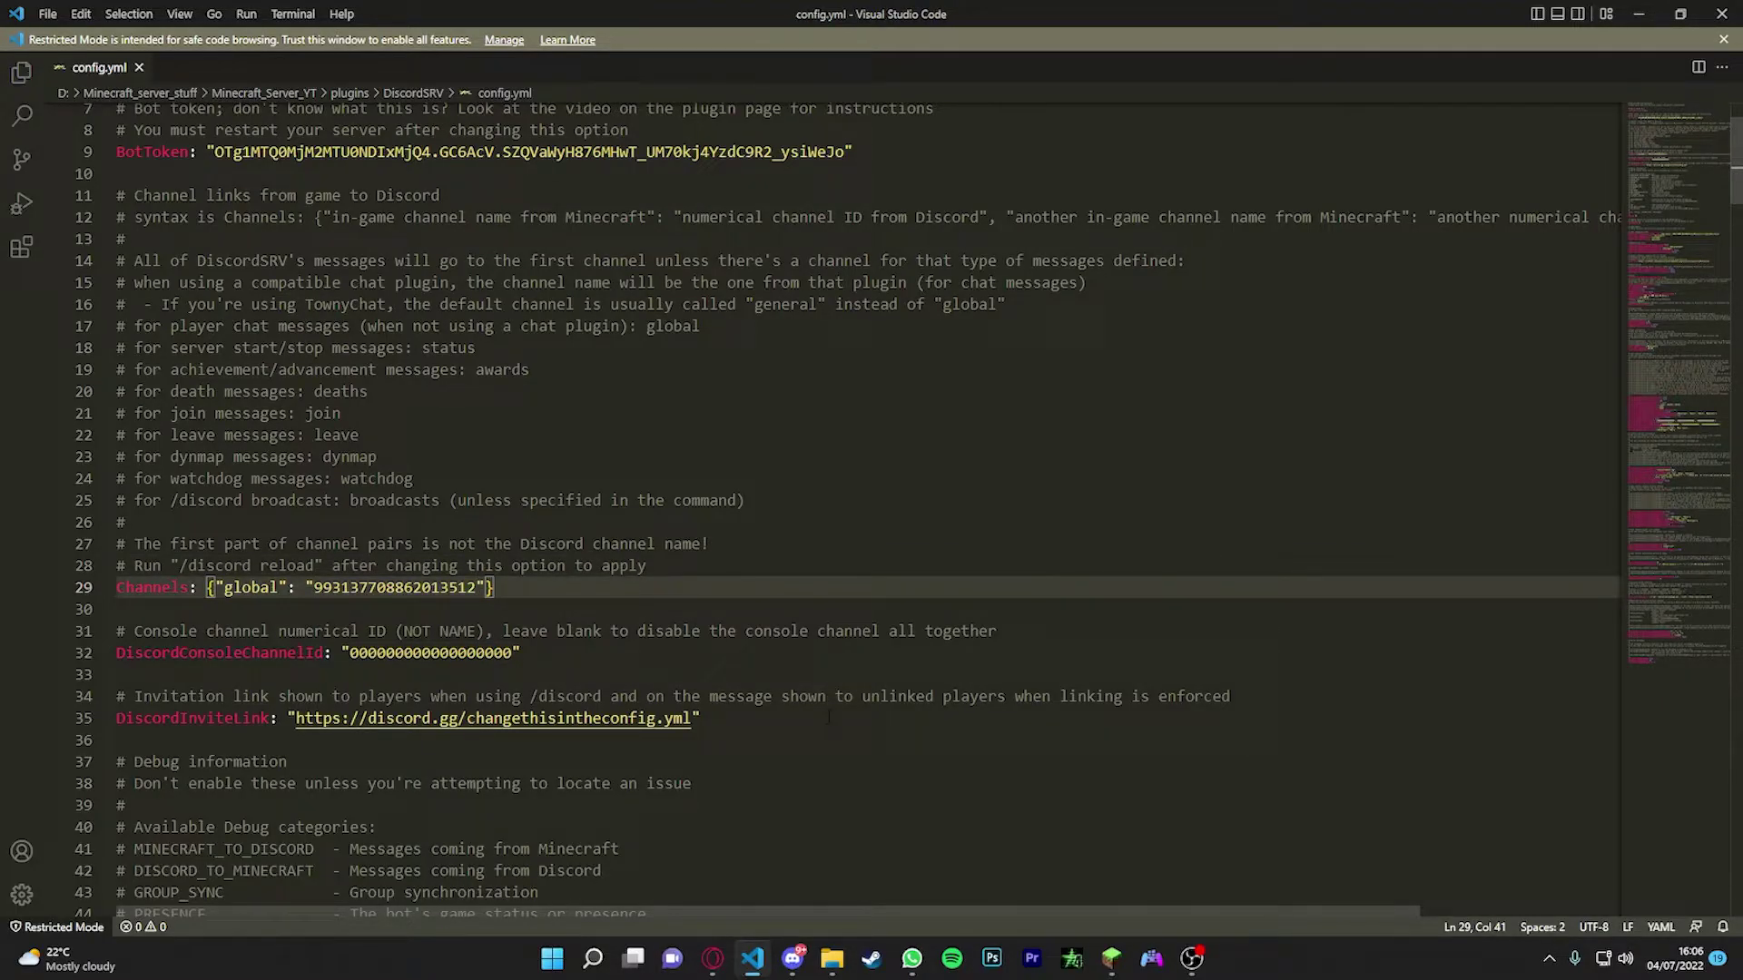
click(801, 968)
right_click(422, 391)
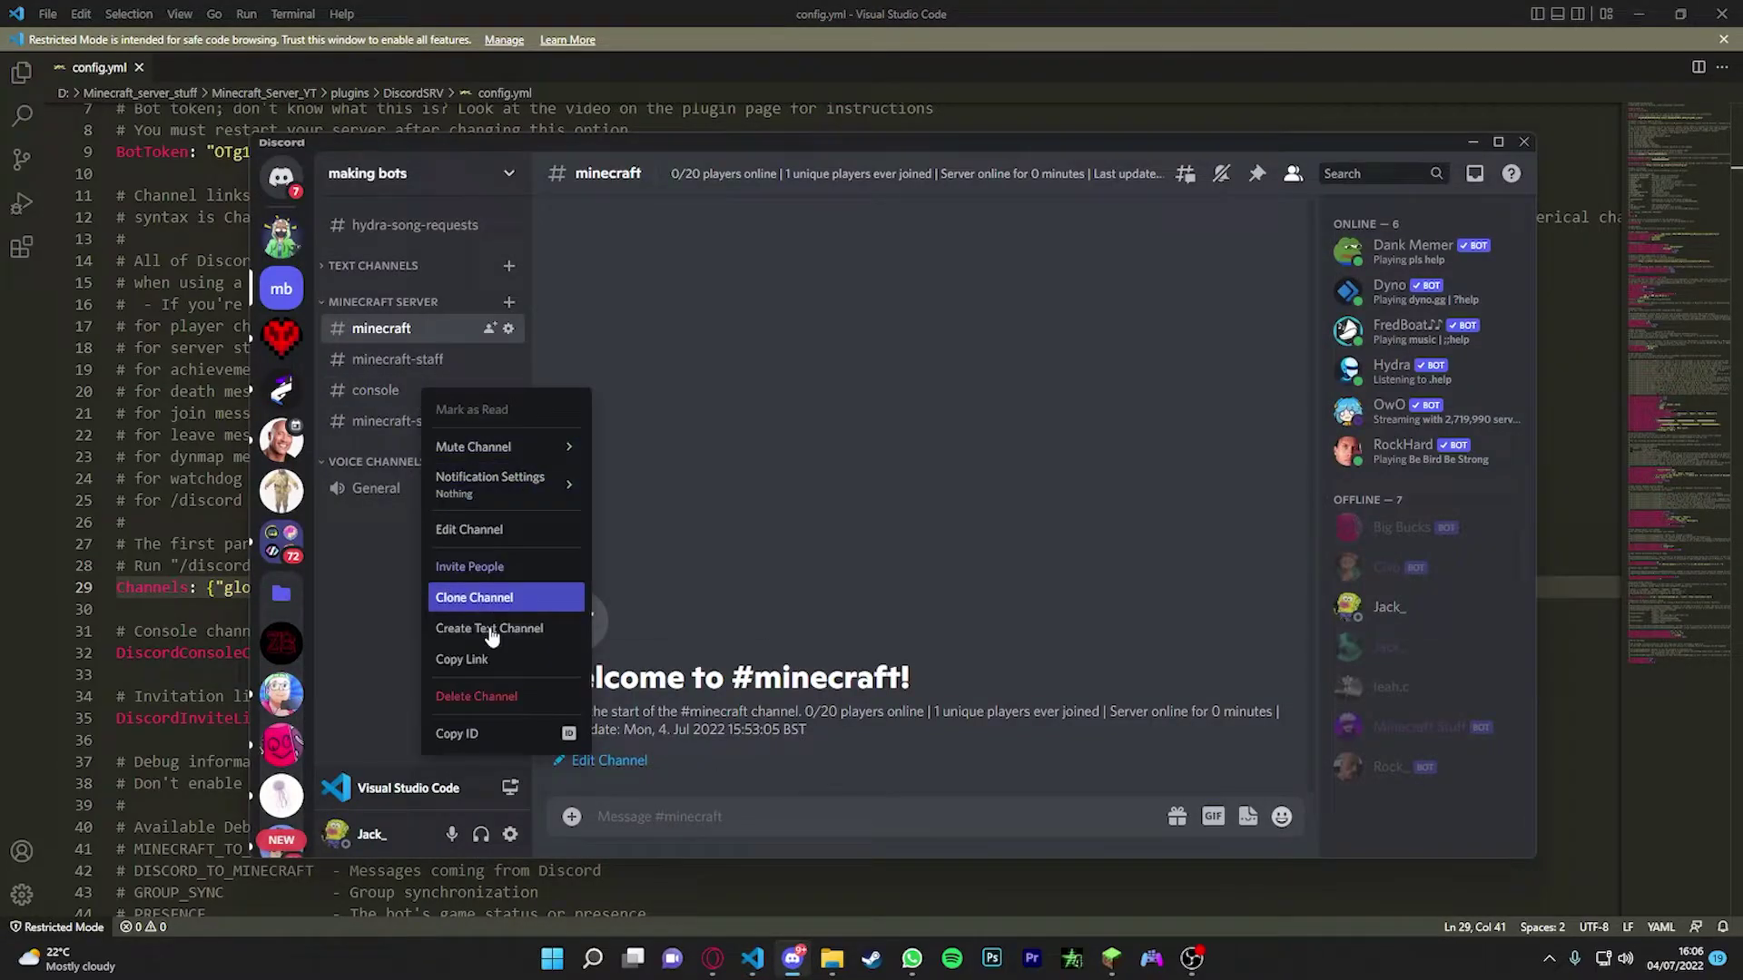
click(454, 732)
right_click(389, 390)
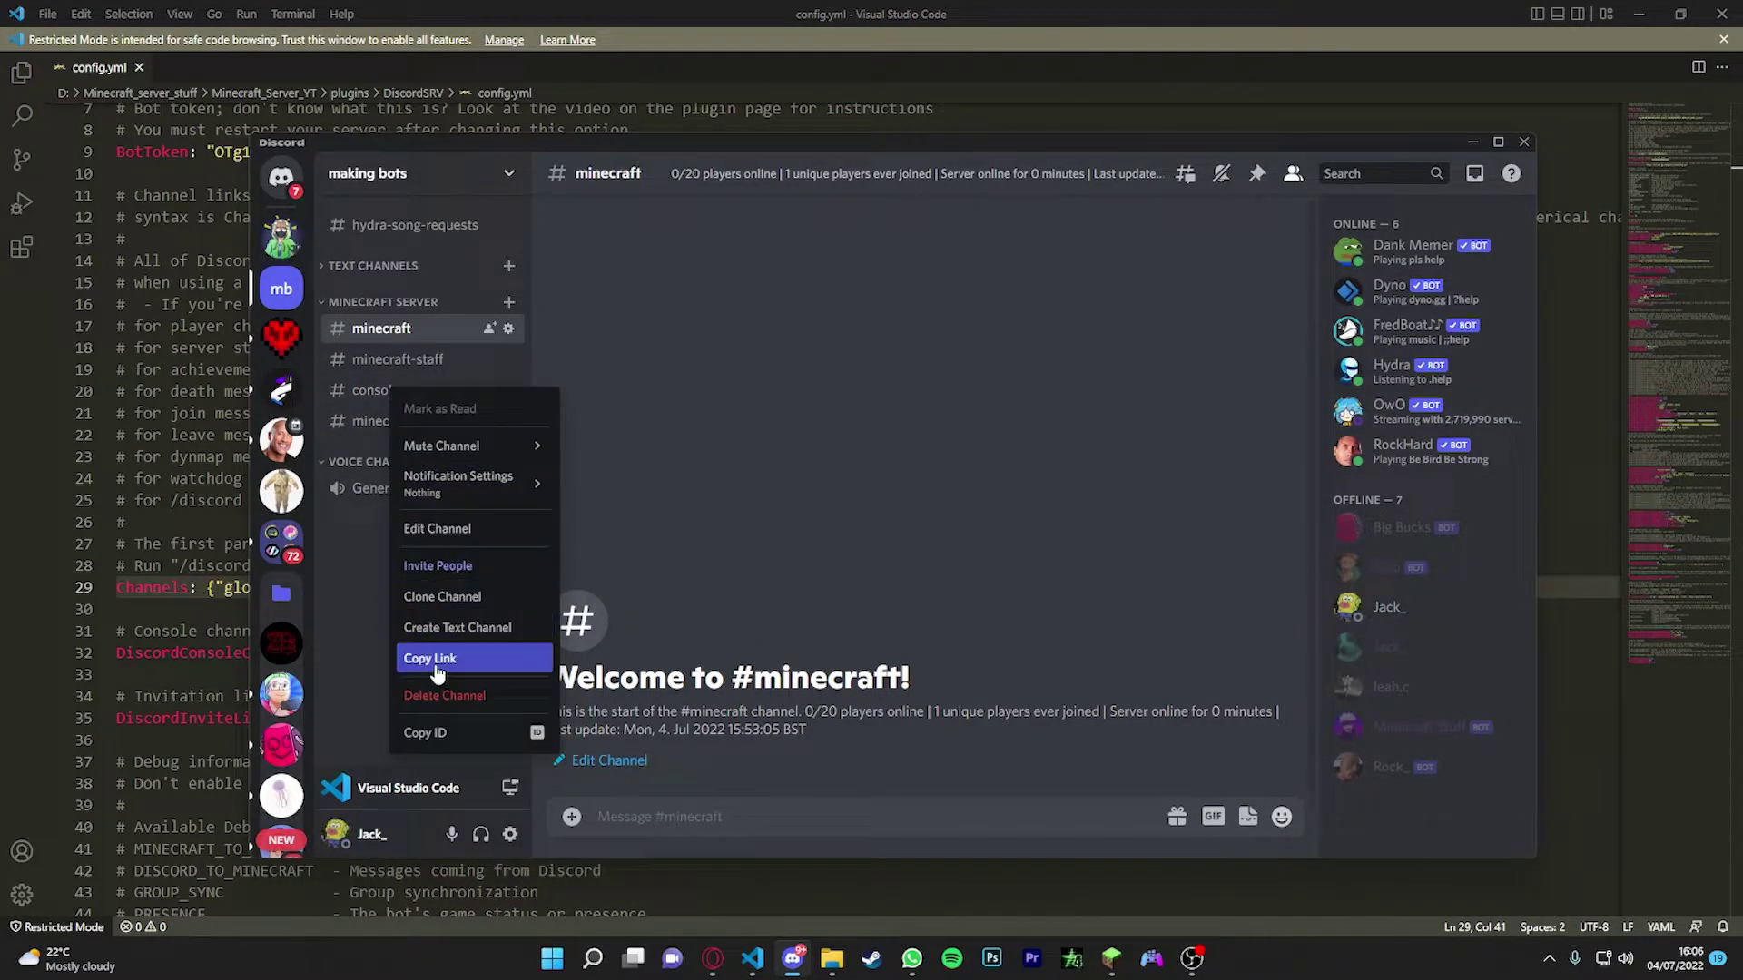
click(161, 565)
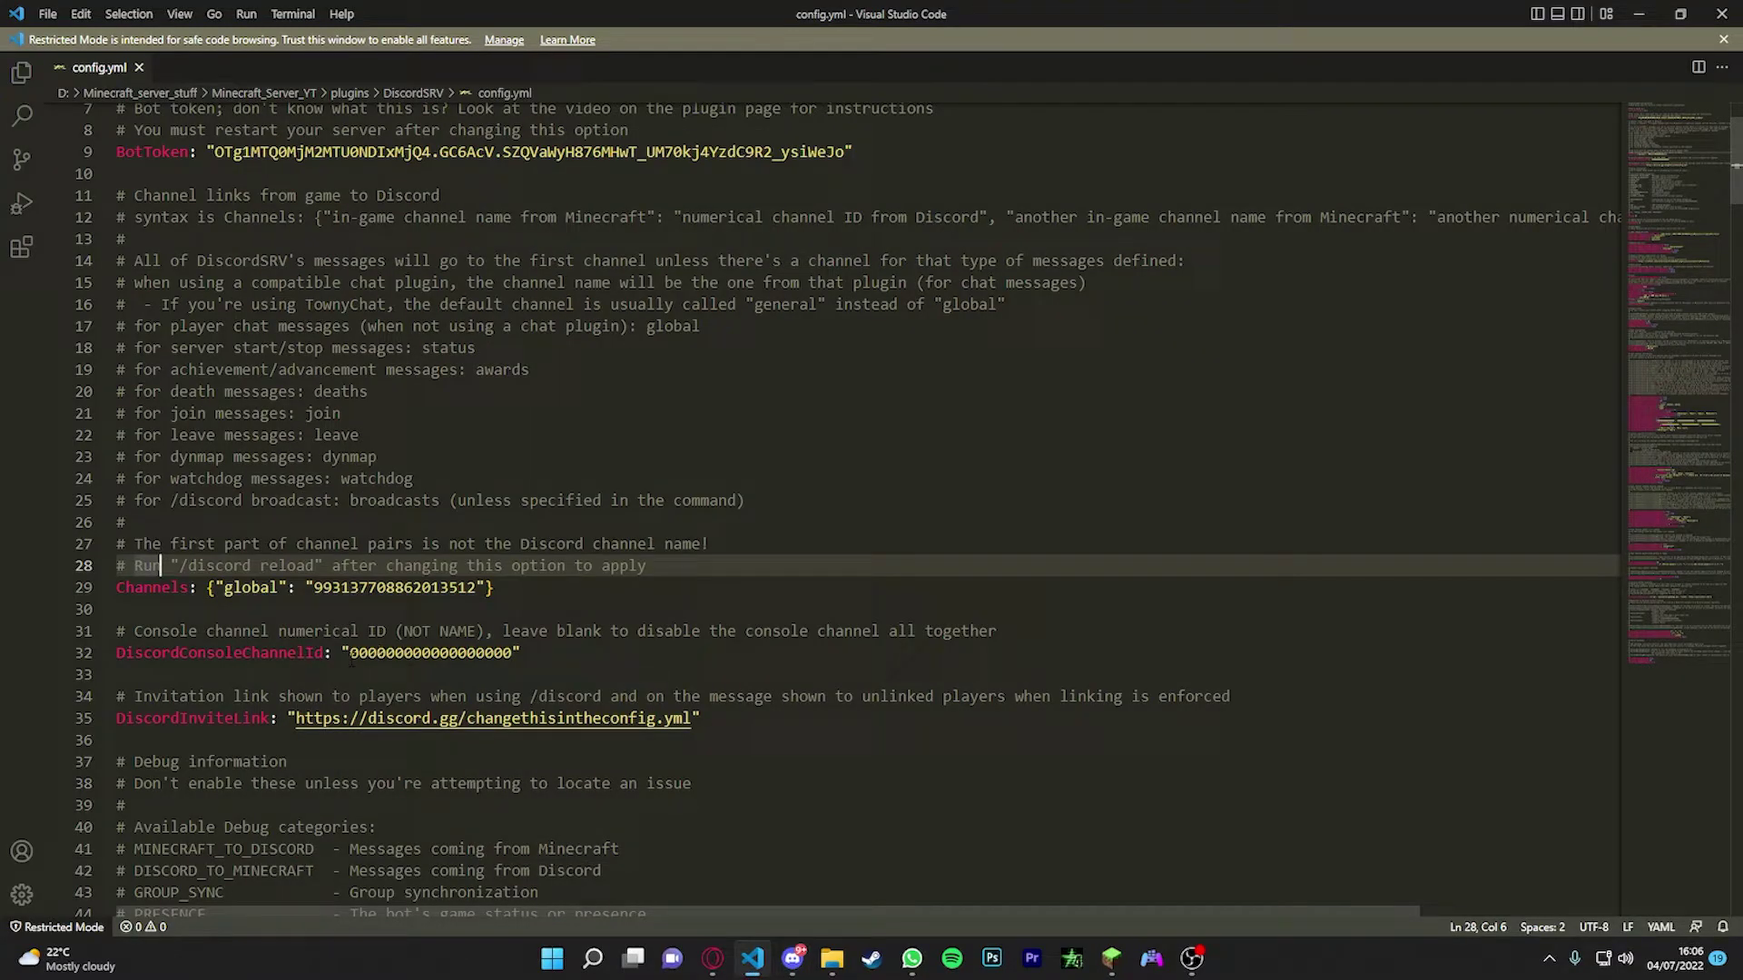
drag(351, 653, 514, 653)
key(ctrl+v)
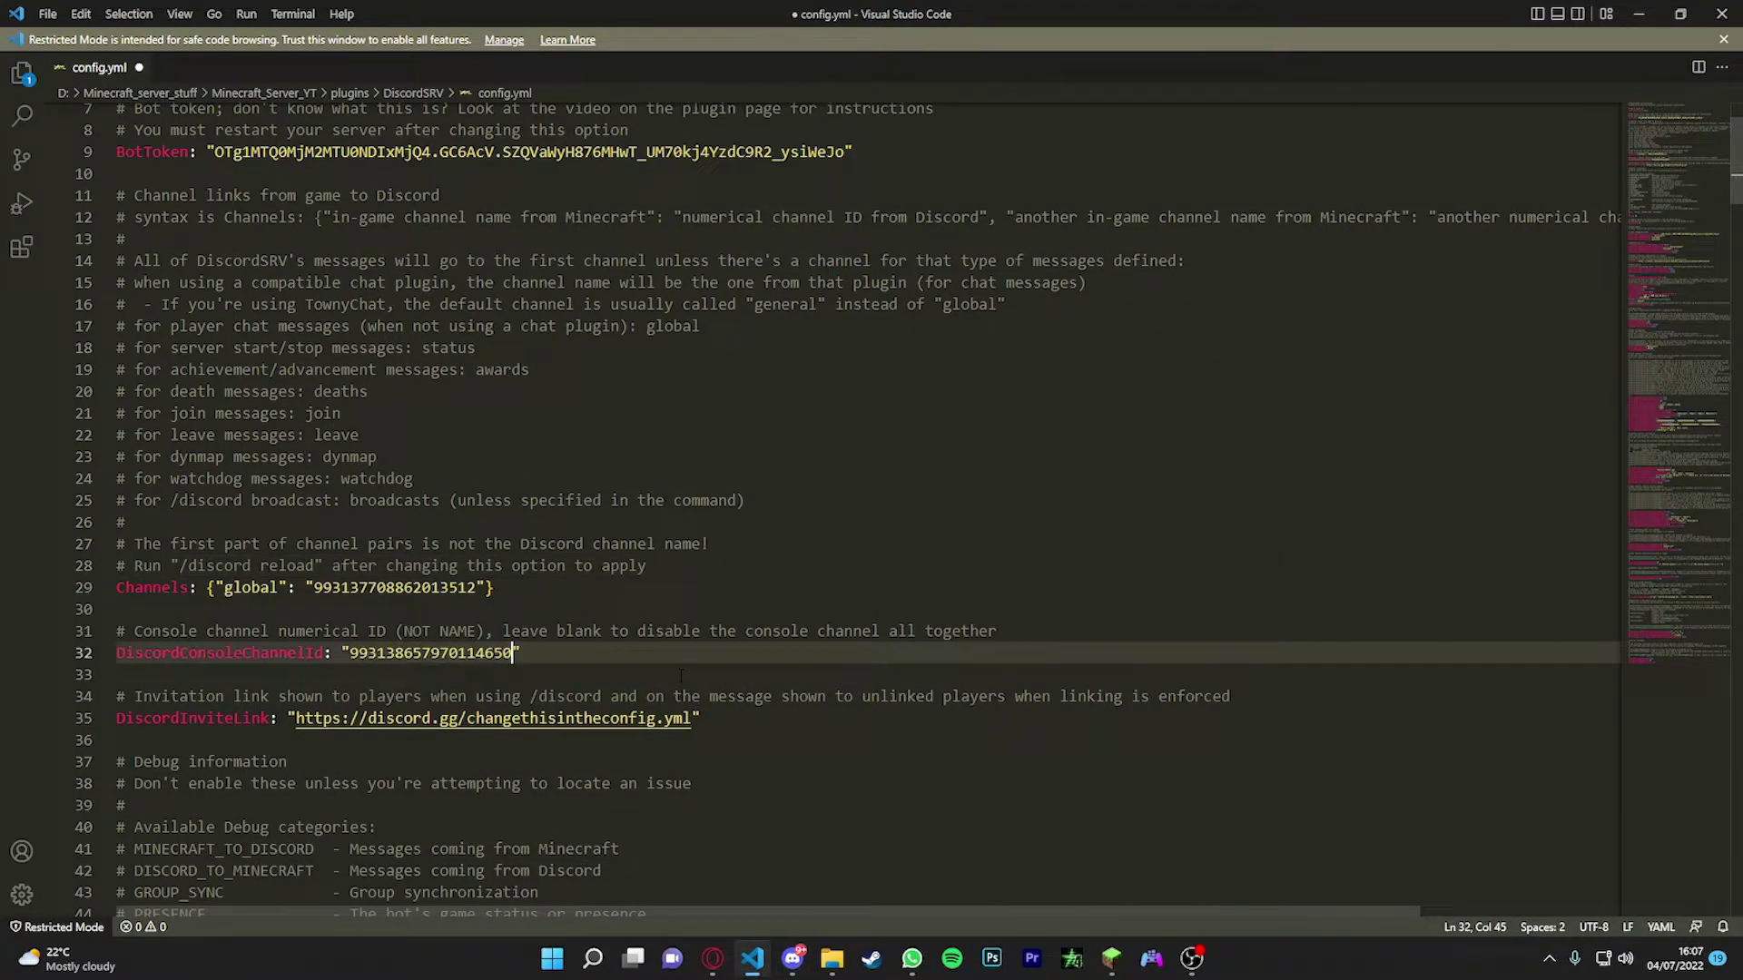
key(ctrl+s)
scroll(681, 676, down, 10)
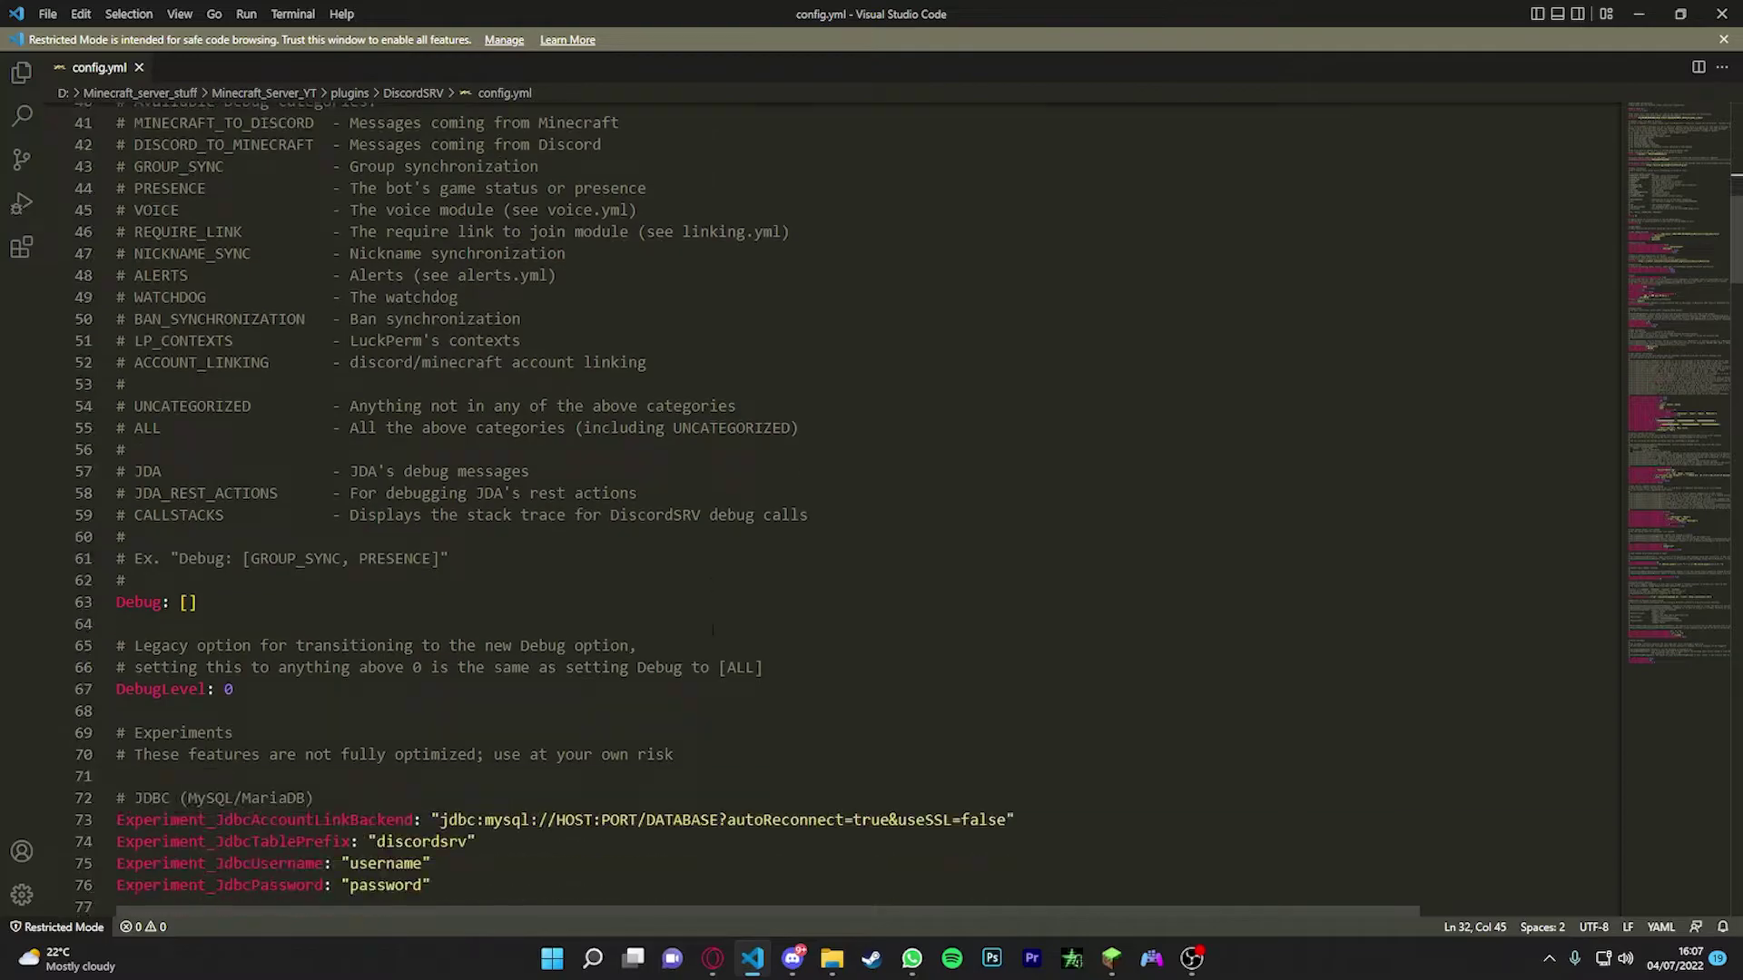
- Change Experiment_WebhookChatMessageDelivery from false to true and save config.yml
scroll(713, 630, down, 5)
scroll(690, 635, down, 1)
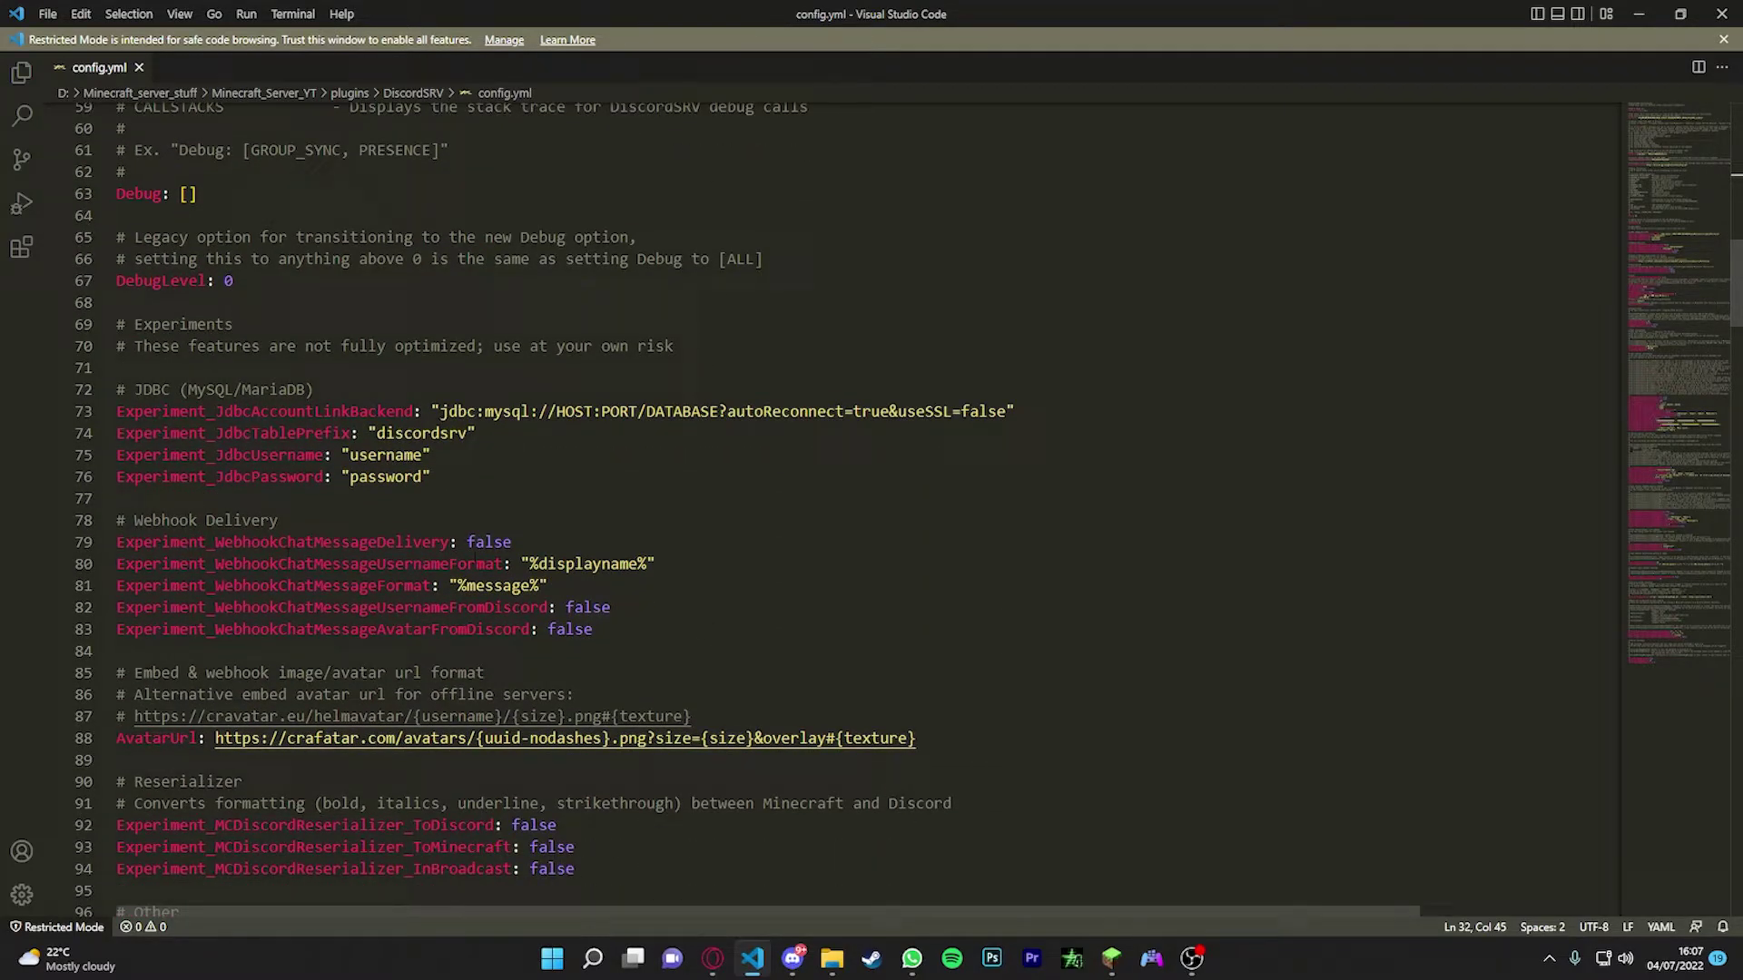
double_click(484, 543)
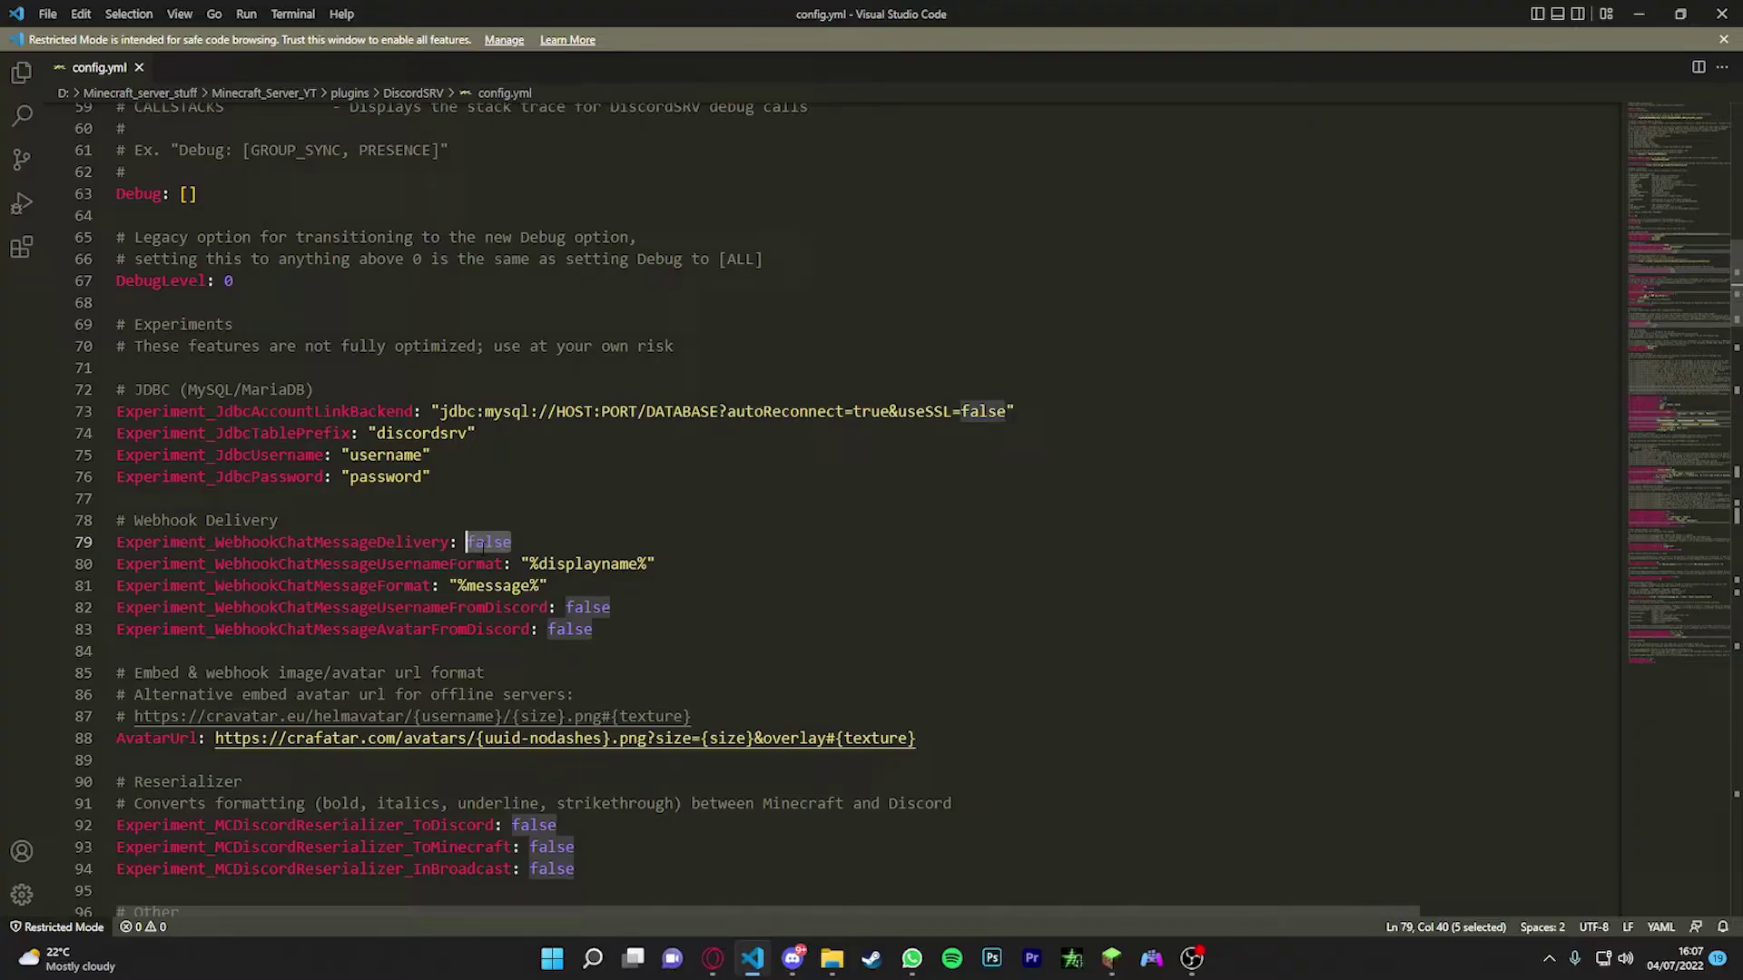
text(true)
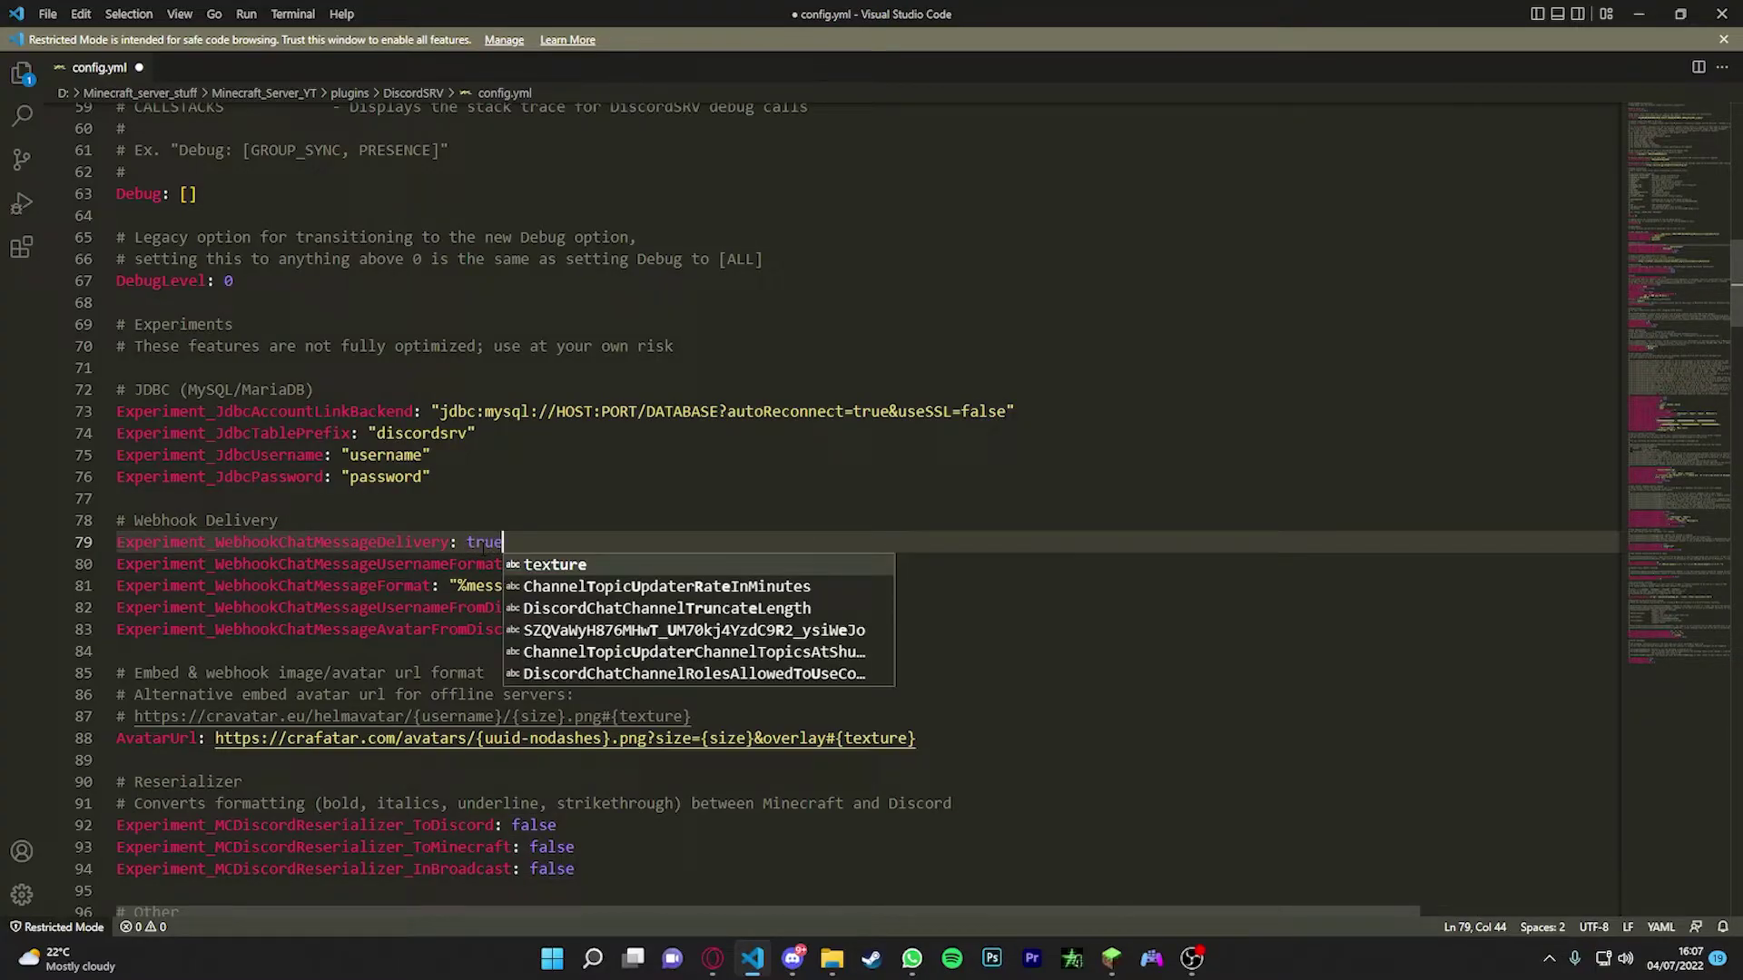
click(482, 515)
key(ctrl+s)
- Look over the rest of config.yml, then close Visual Studio Code
scroll(868, 601, down, 8)
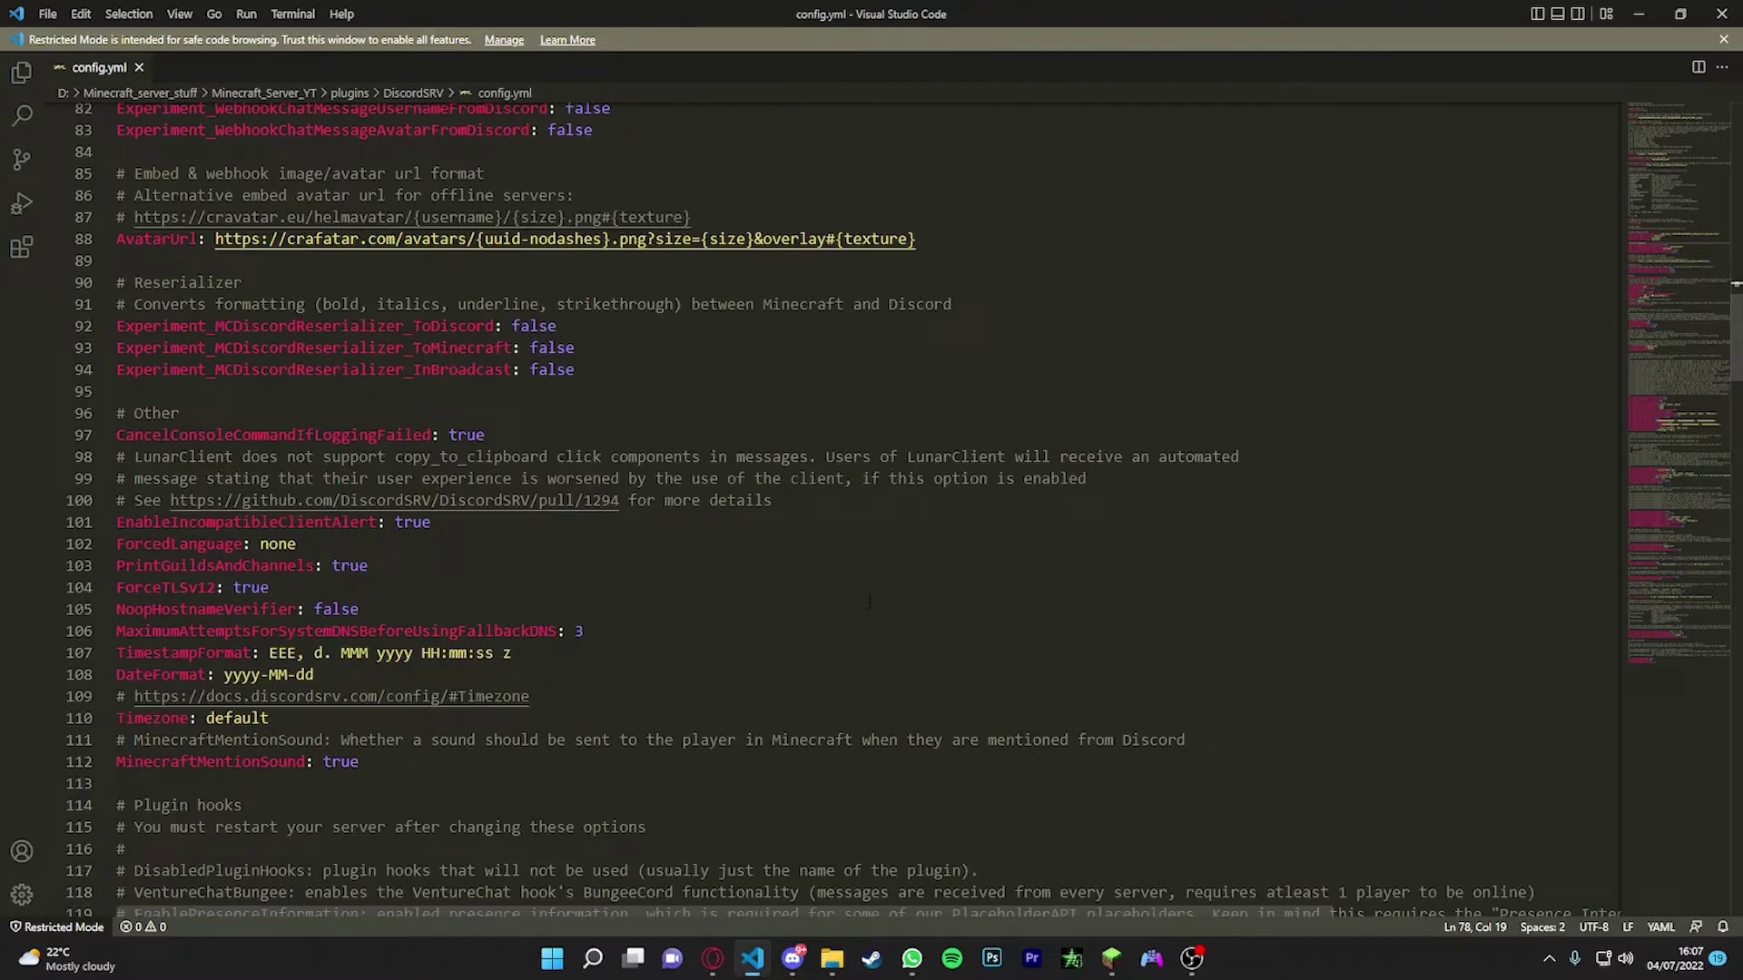
scroll(514, 465, down, 8)
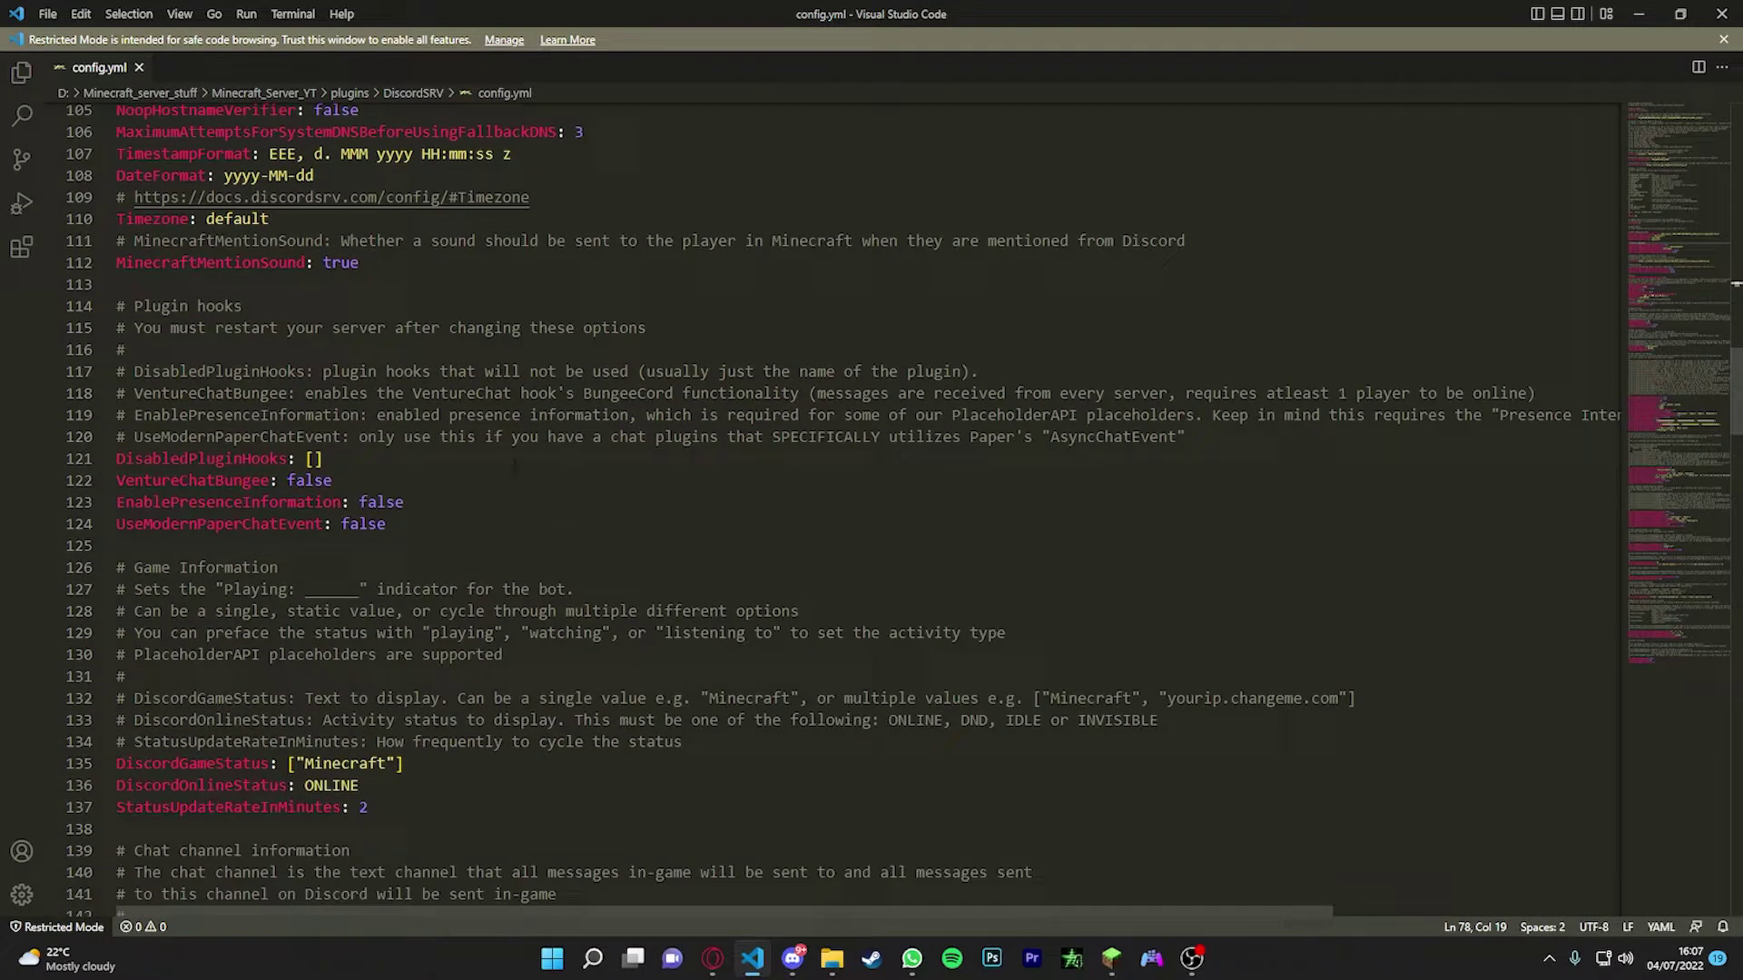
scroll(523, 460, up, 3)
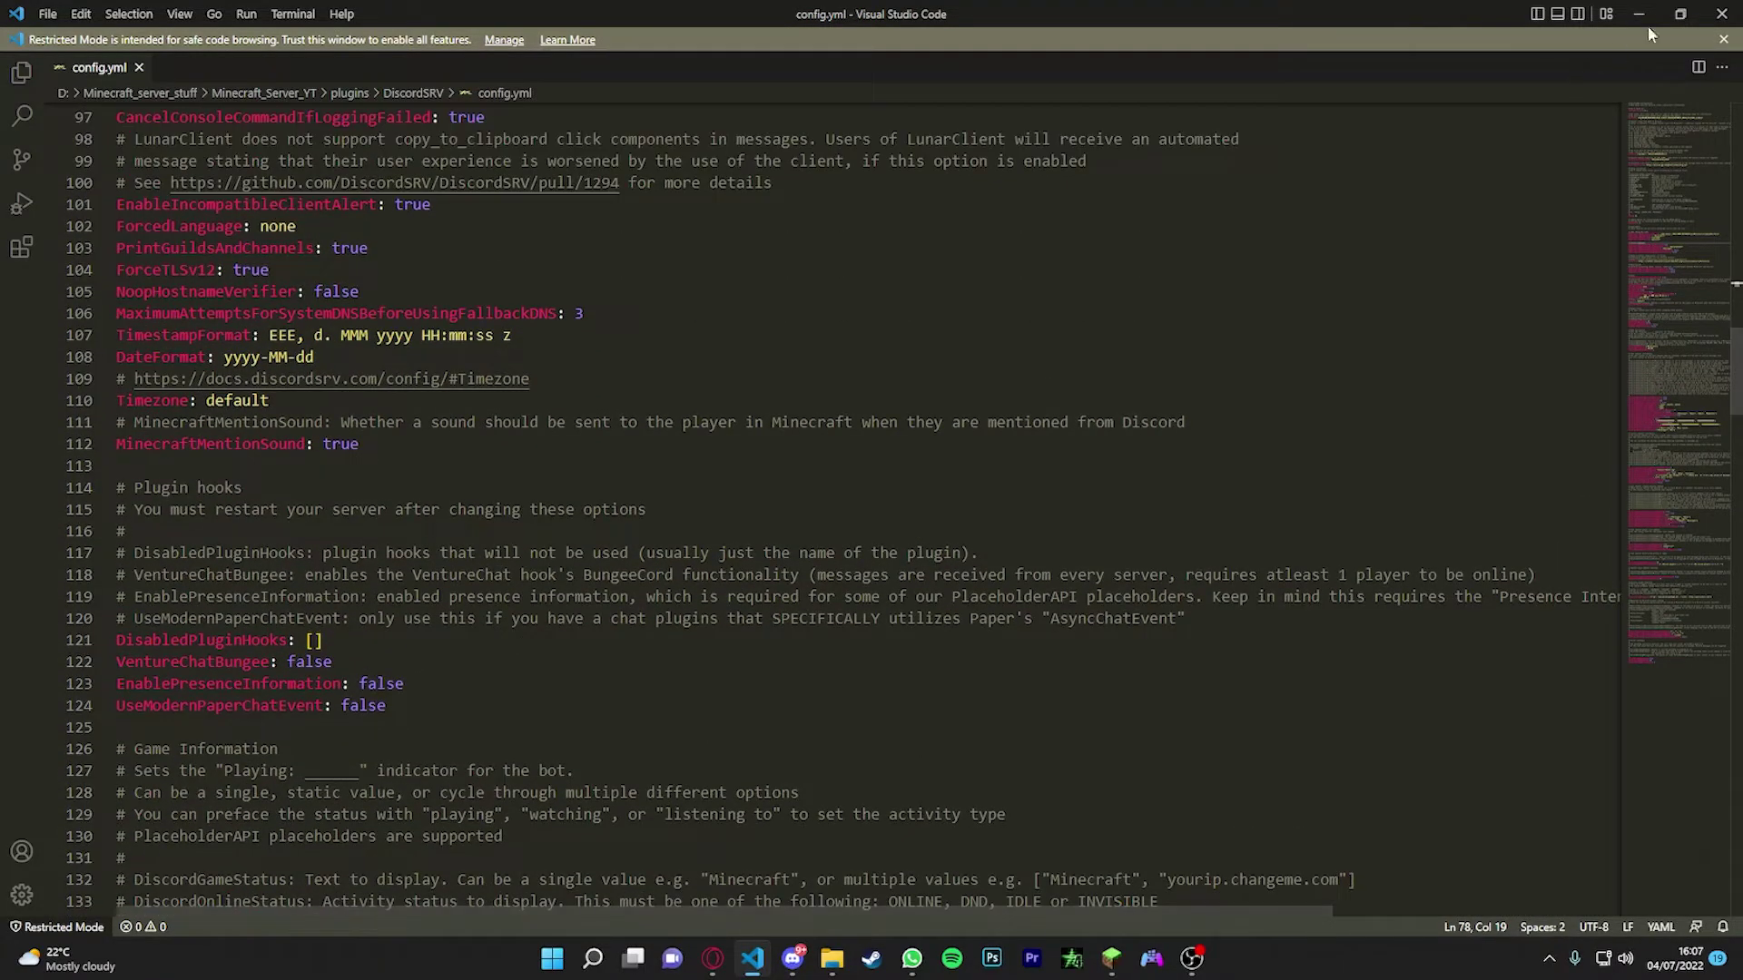
click(1718, 11)
- Navigate from the DiscordSRV folder back to Minecraft_Server_YT and start the server with run.bat
click(832, 958)
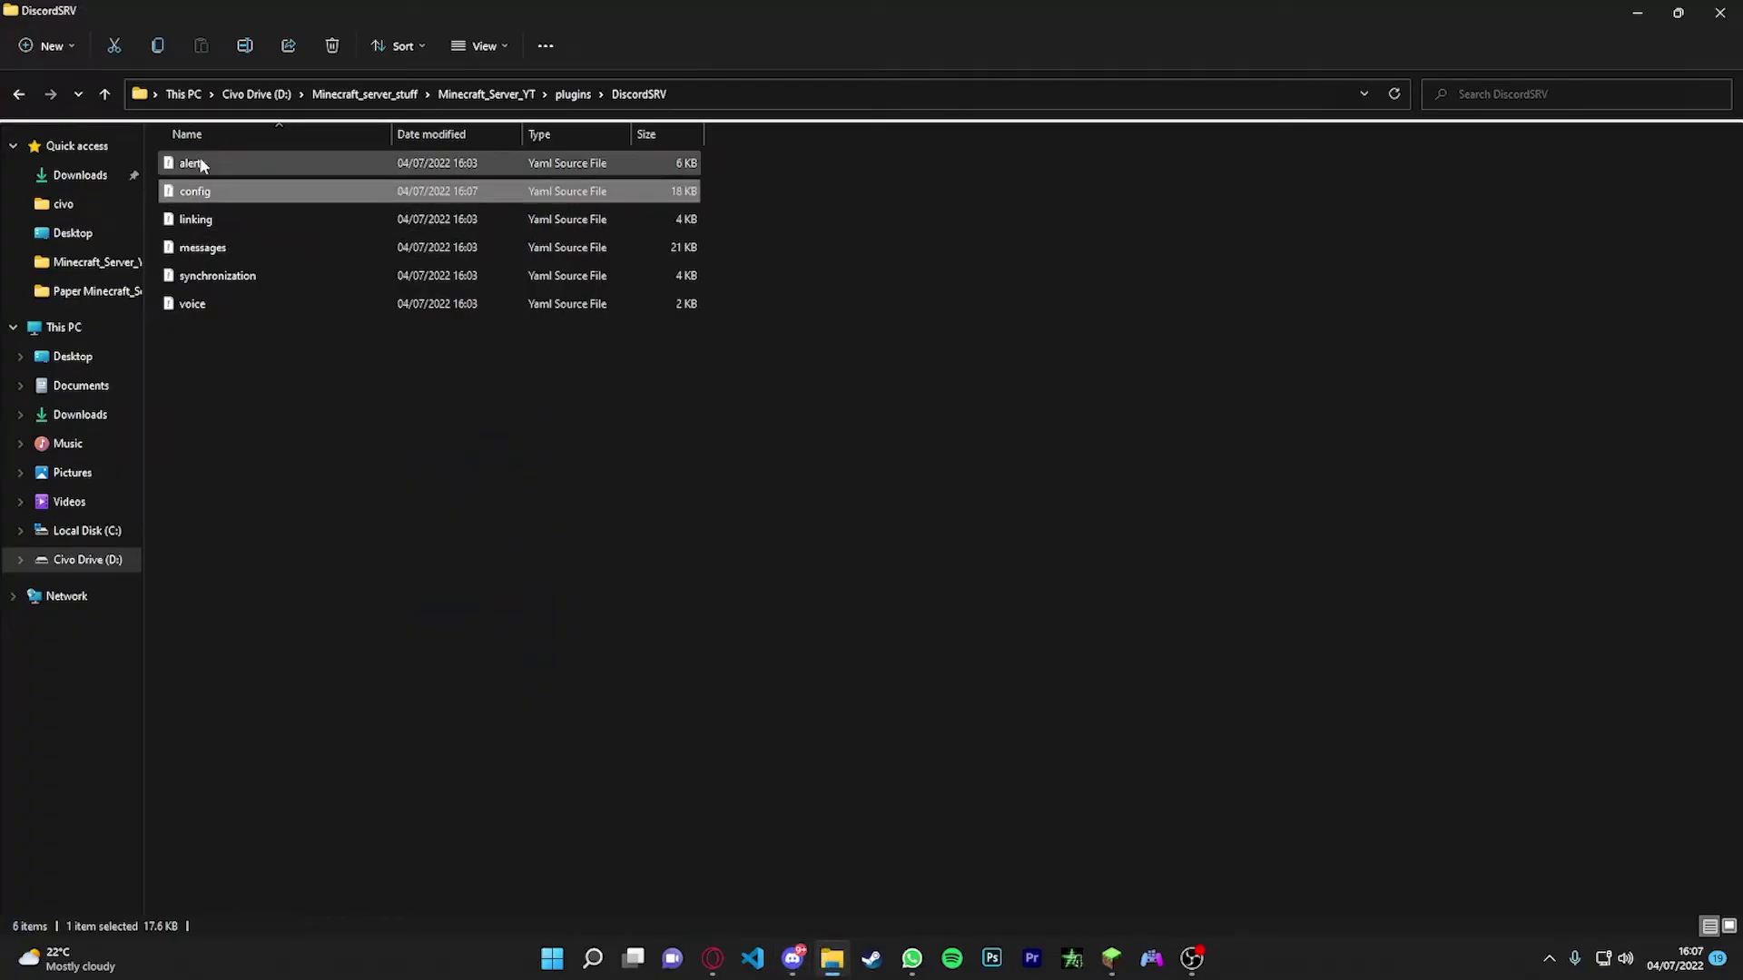
click(238, 243)
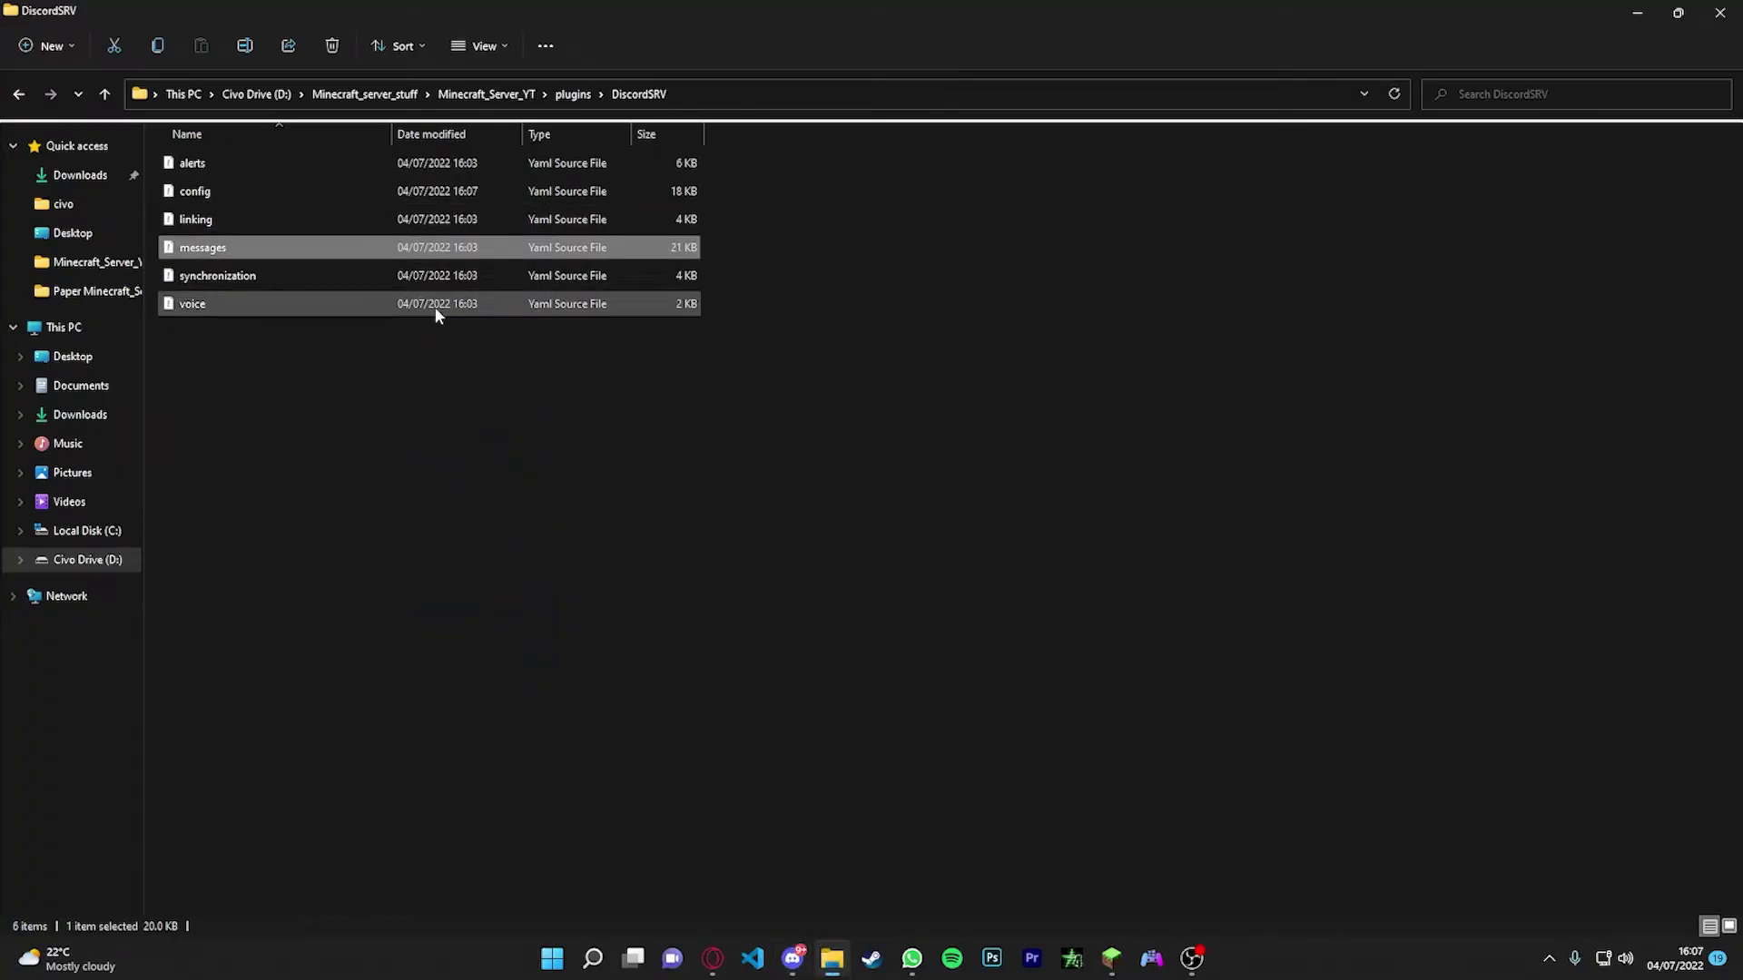
click(579, 410)
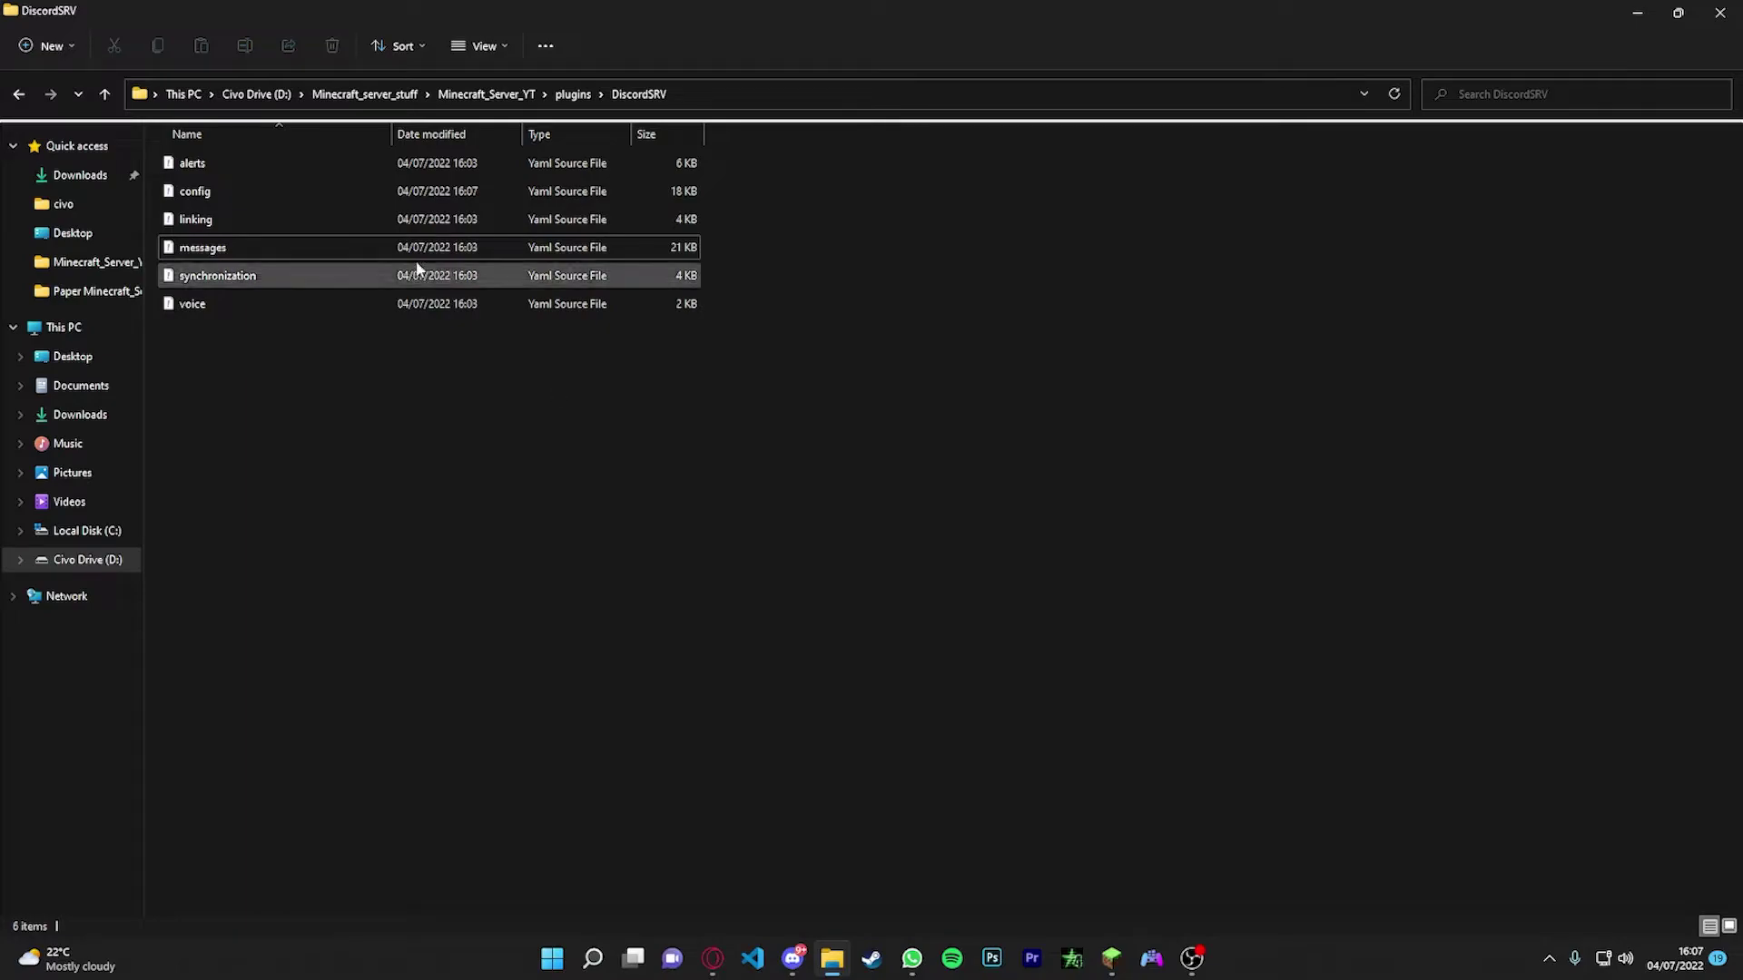
click(19, 96)
click(19, 94)
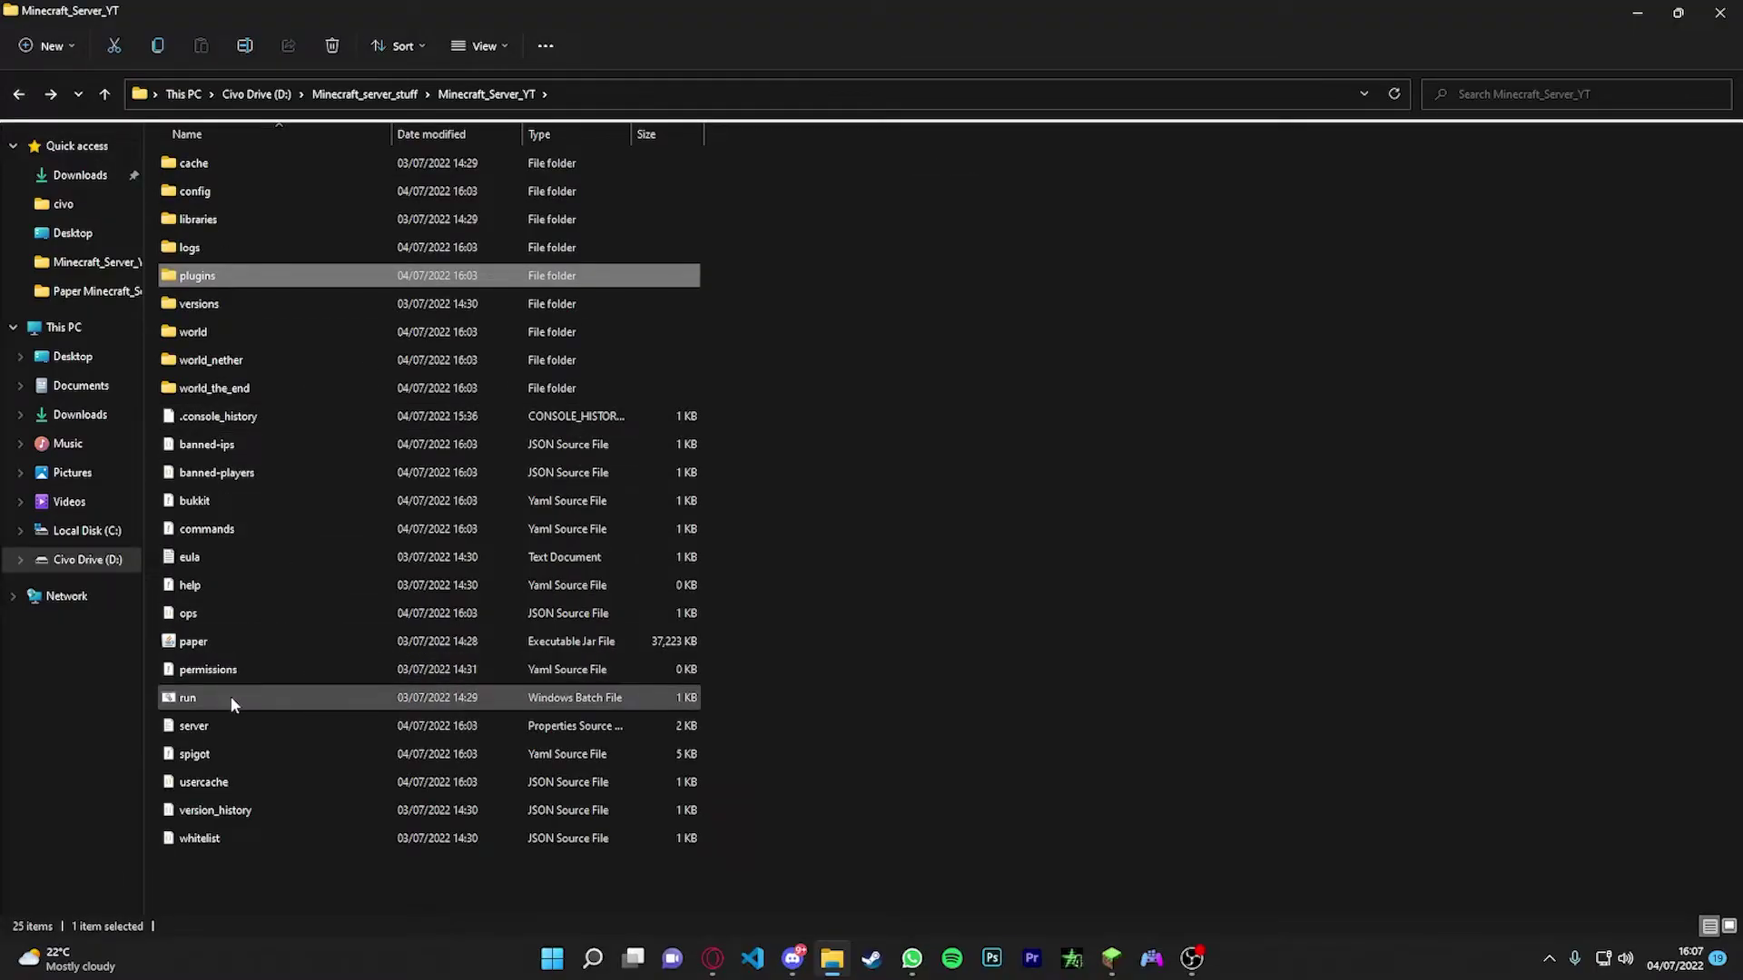
double_click(230, 696)
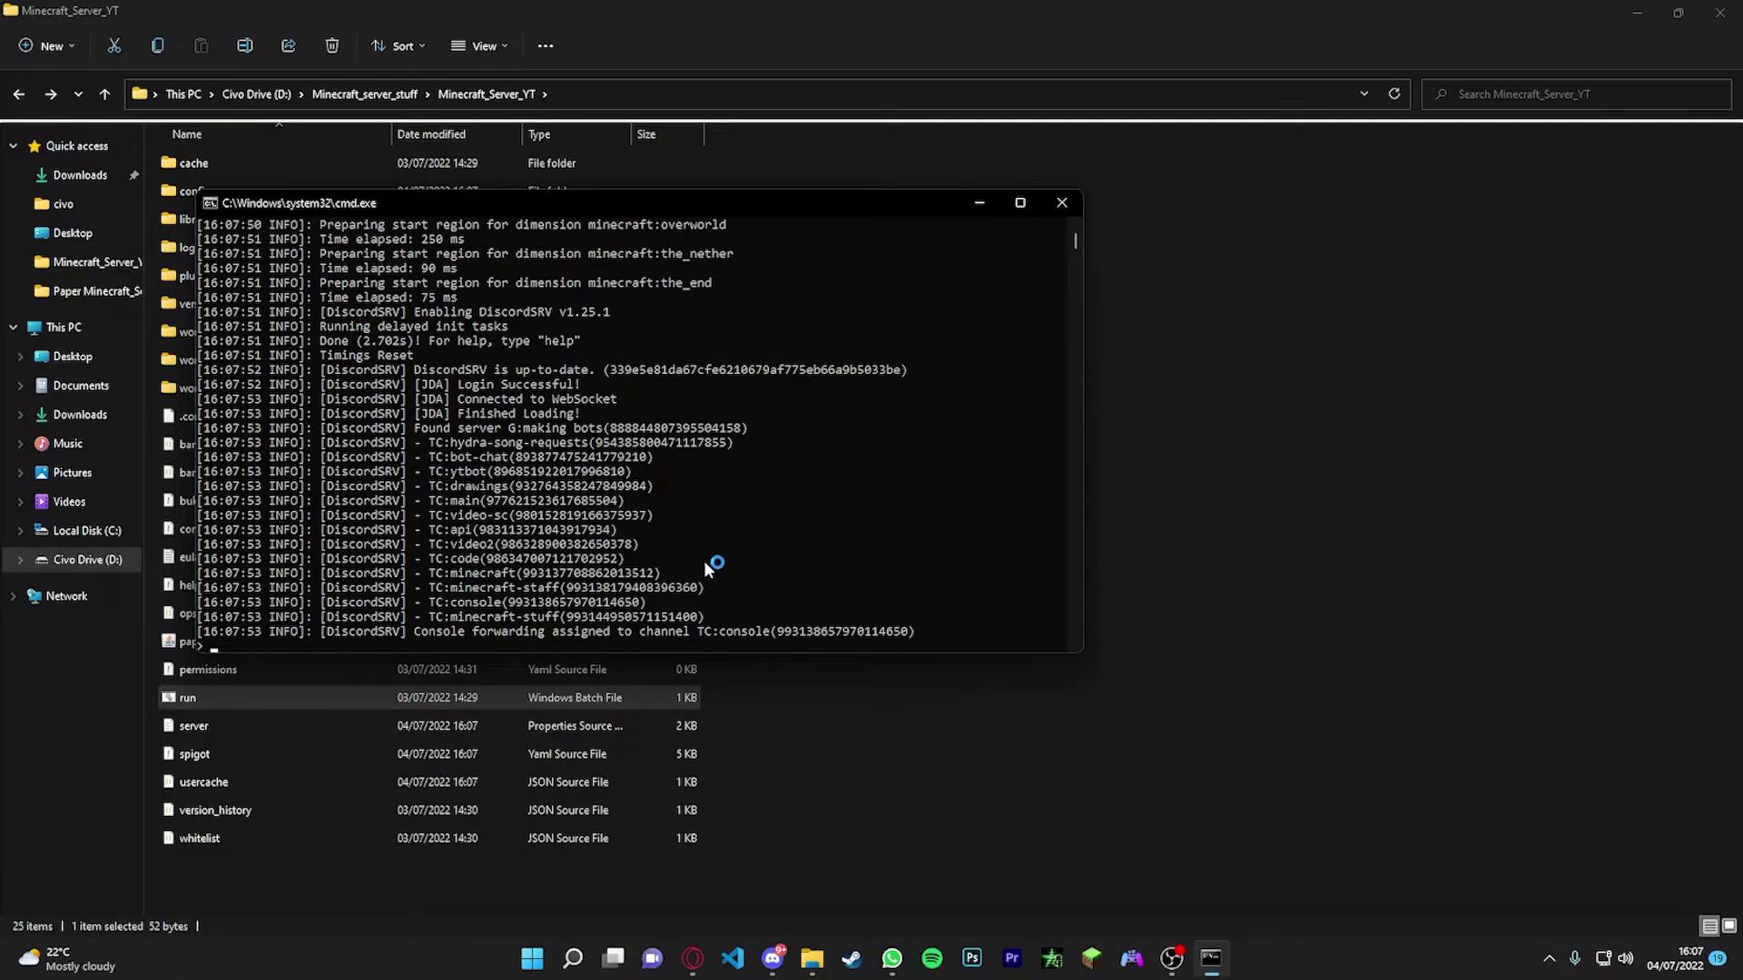
- In Discord, check the server-started notice in #minecraft and the log output in #console
click(772, 959)
click(561, 359)
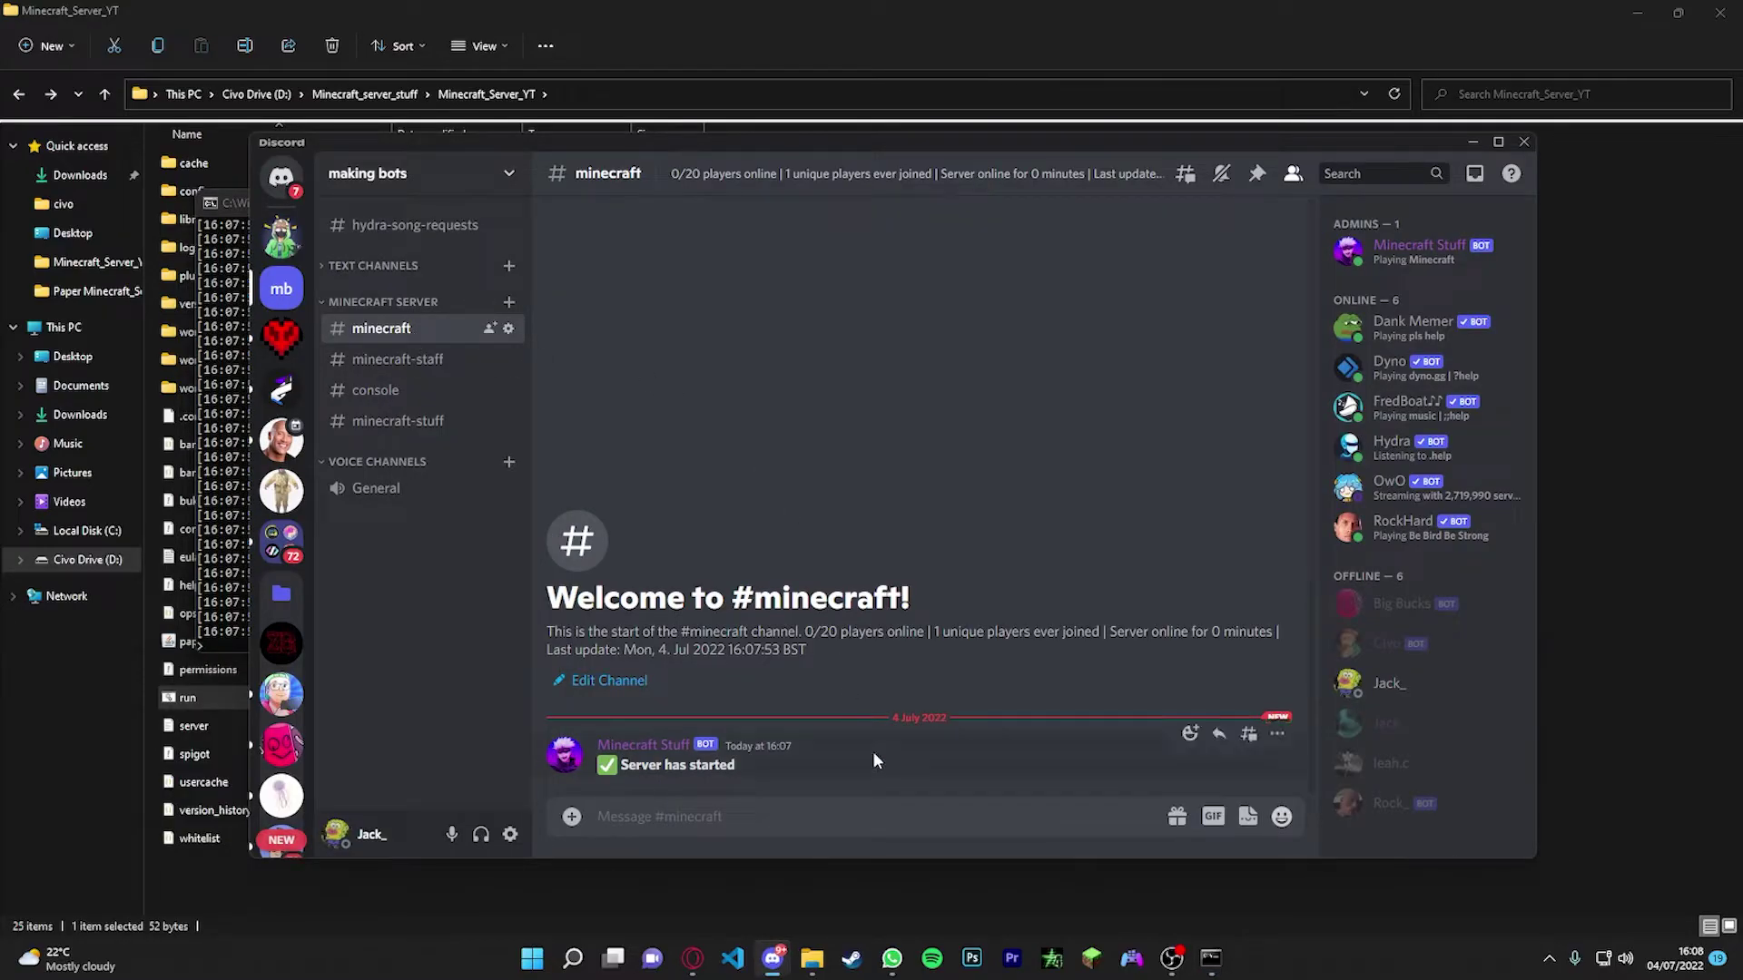
drag(821, 772, 933, 770)
click(396, 392)
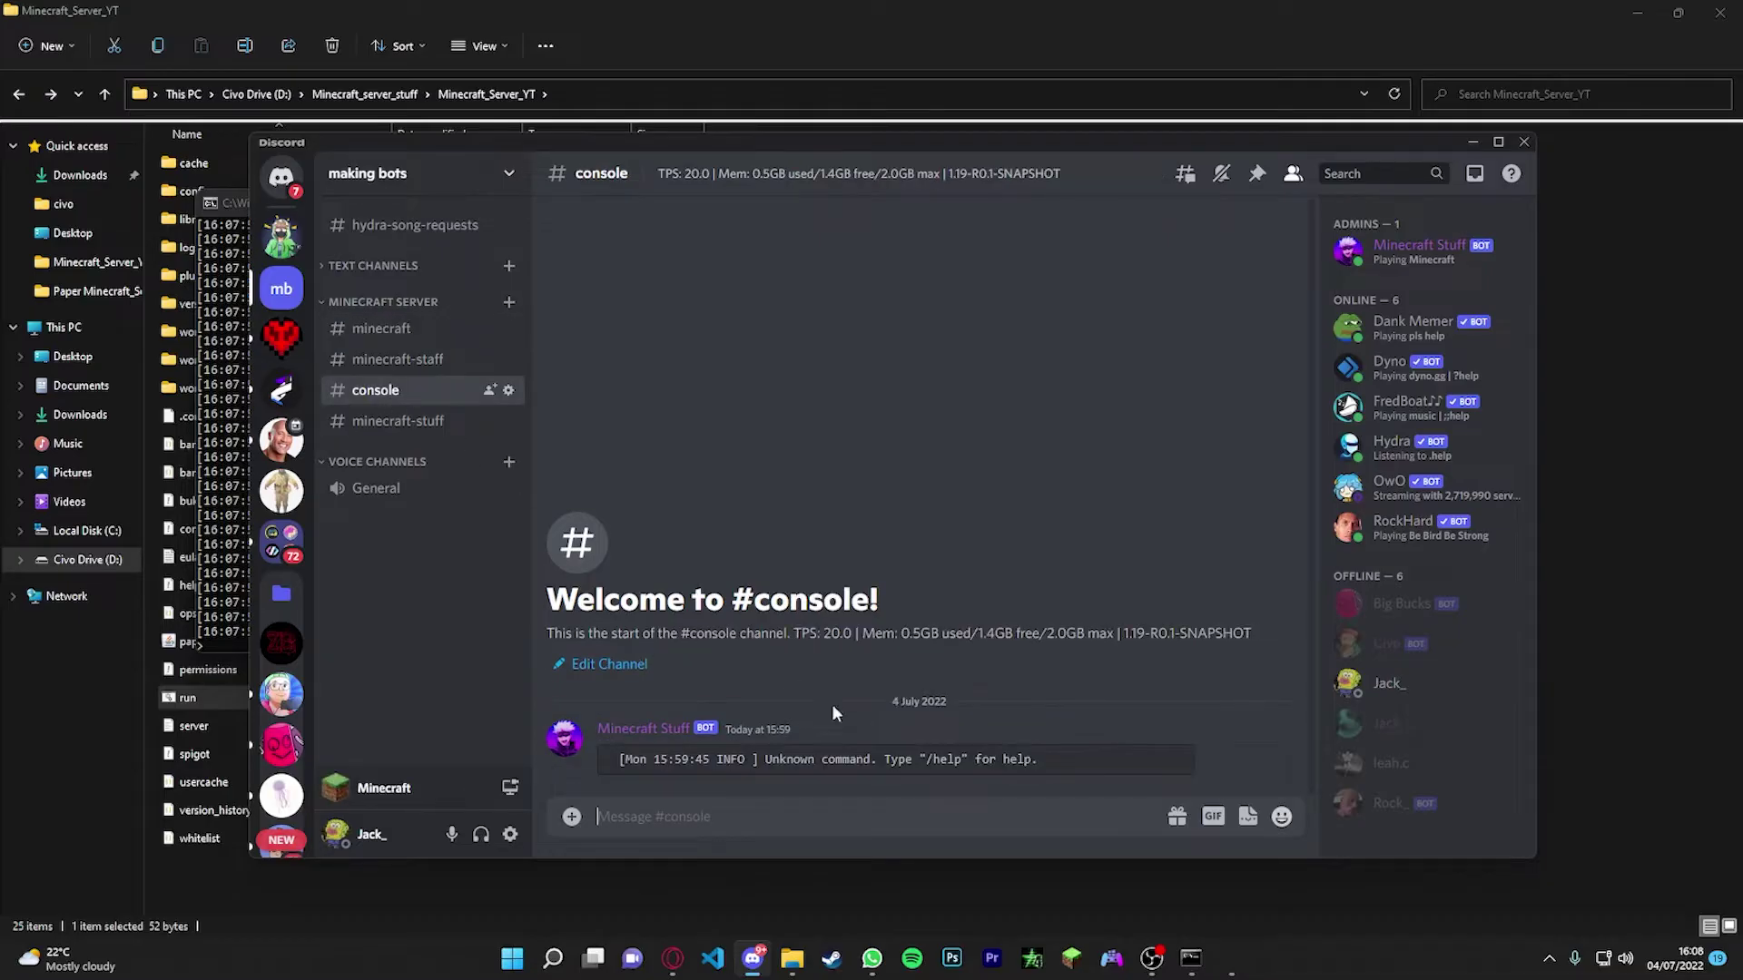
drag(618, 759, 1069, 768)
click(1078, 768)
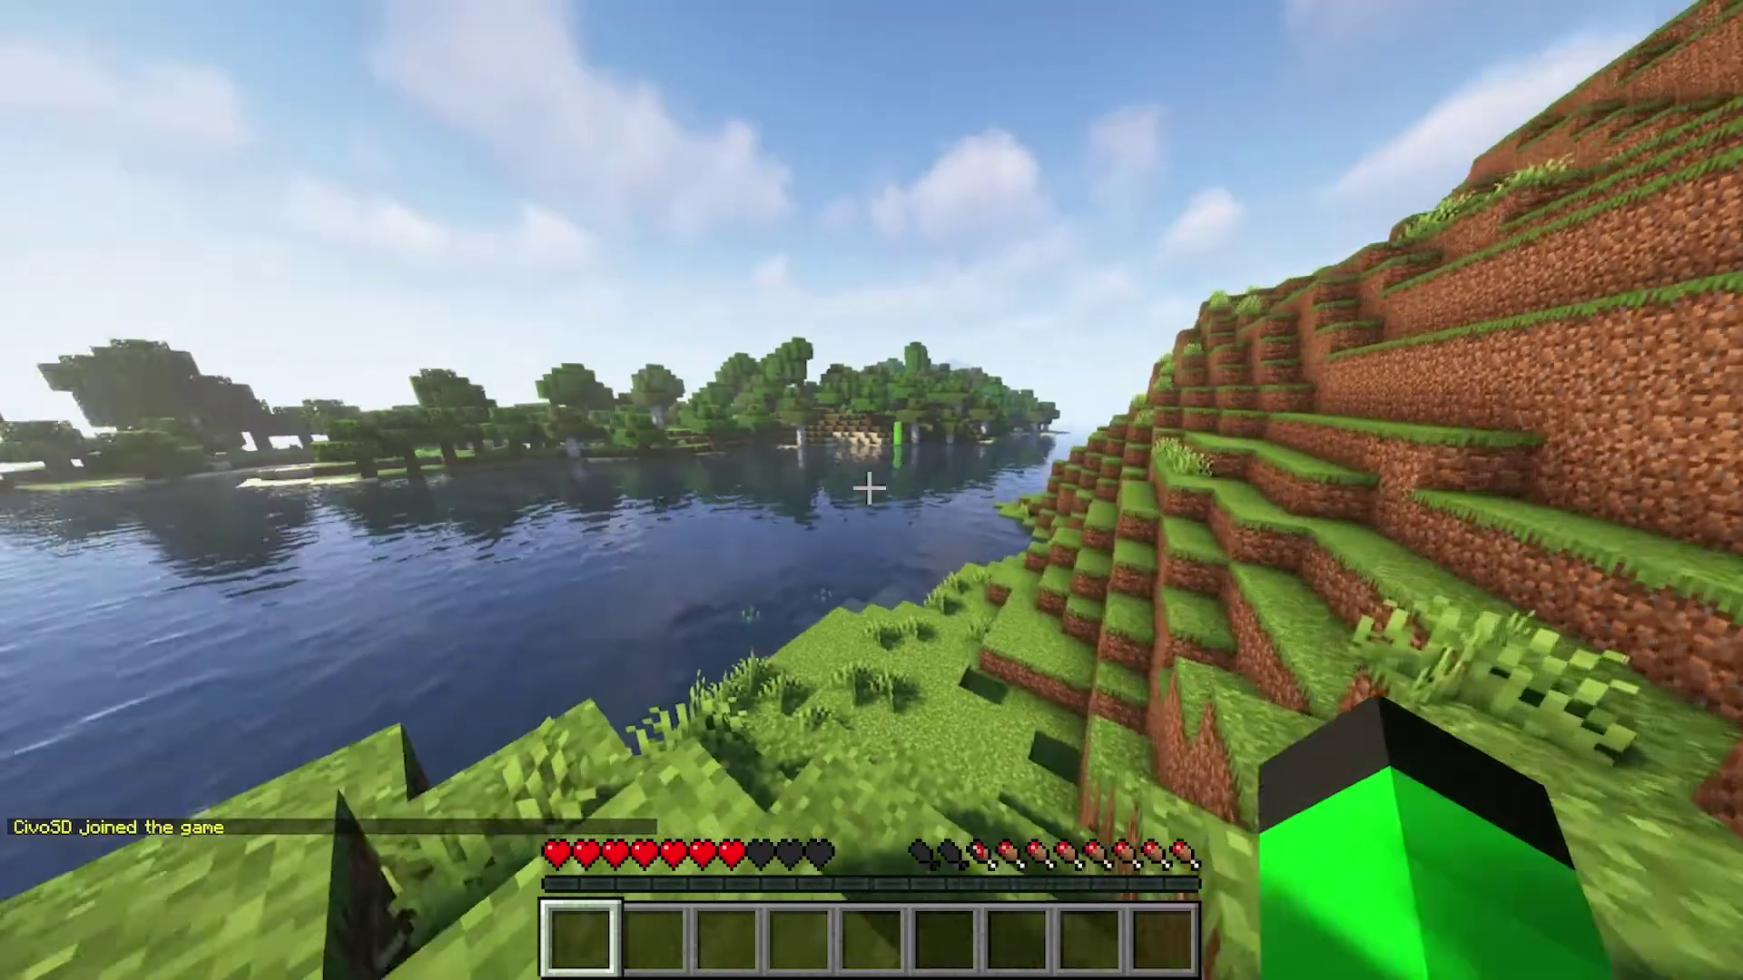
- Send the test chat message 'tbdbsjad' and inspect the relayed message and the bot's profile
text(t)
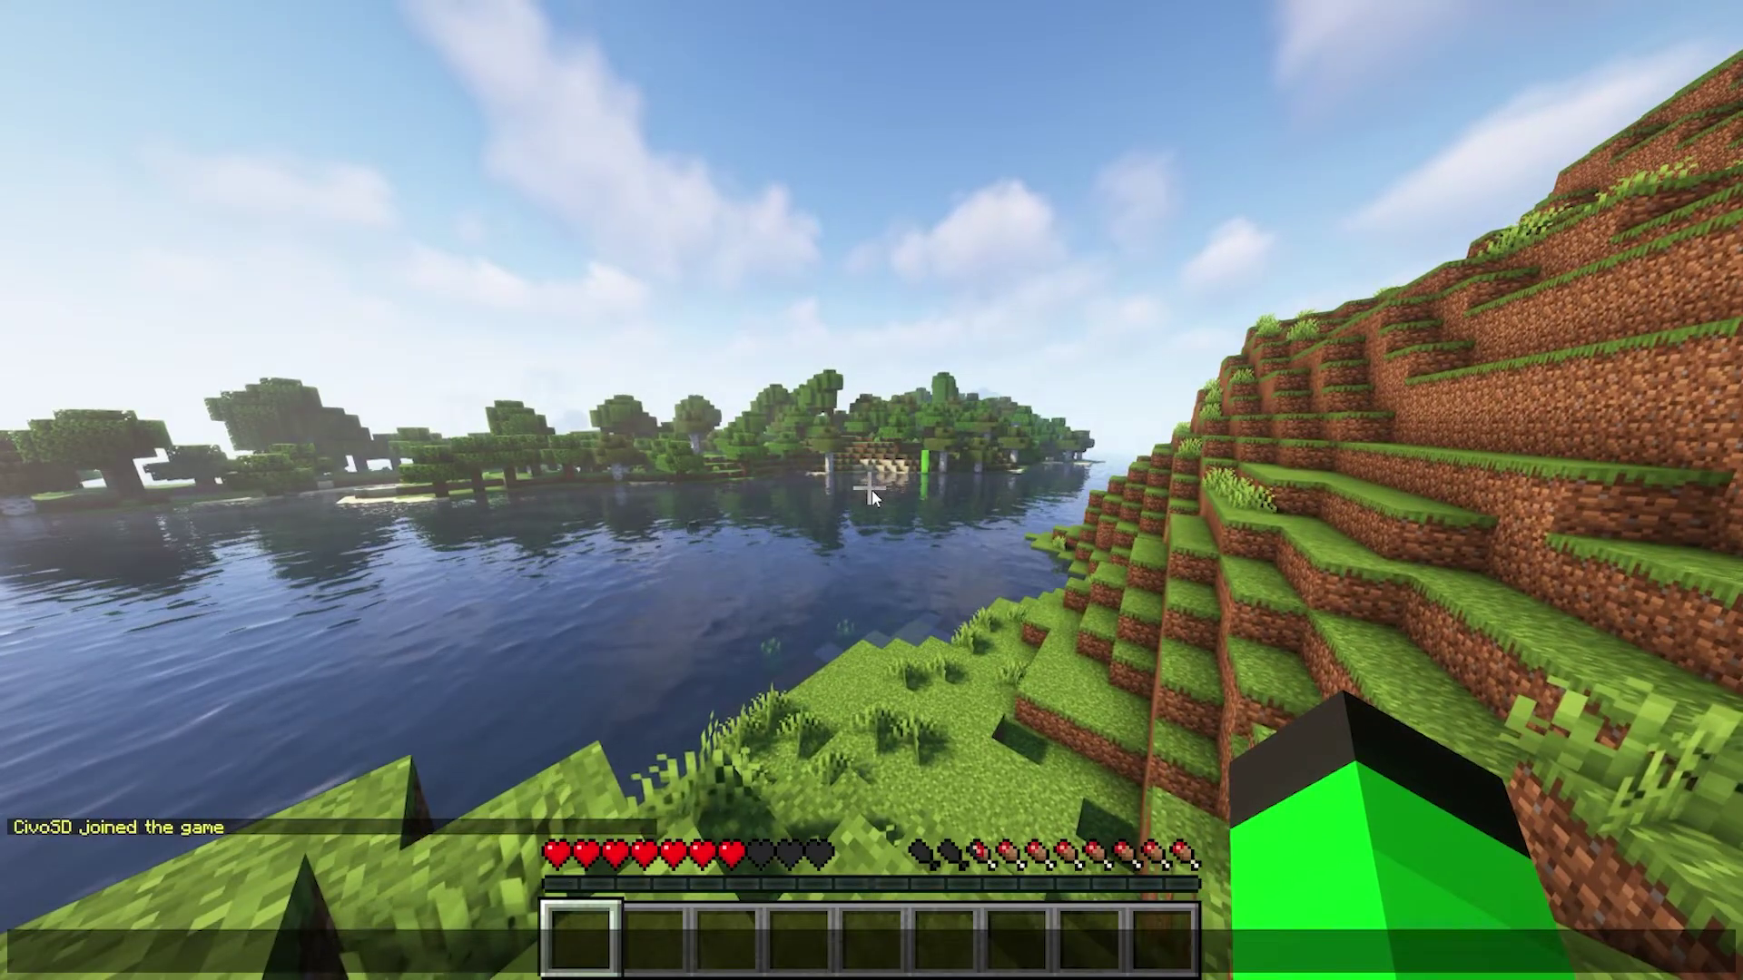
text(bdbsjad)
key(Return)
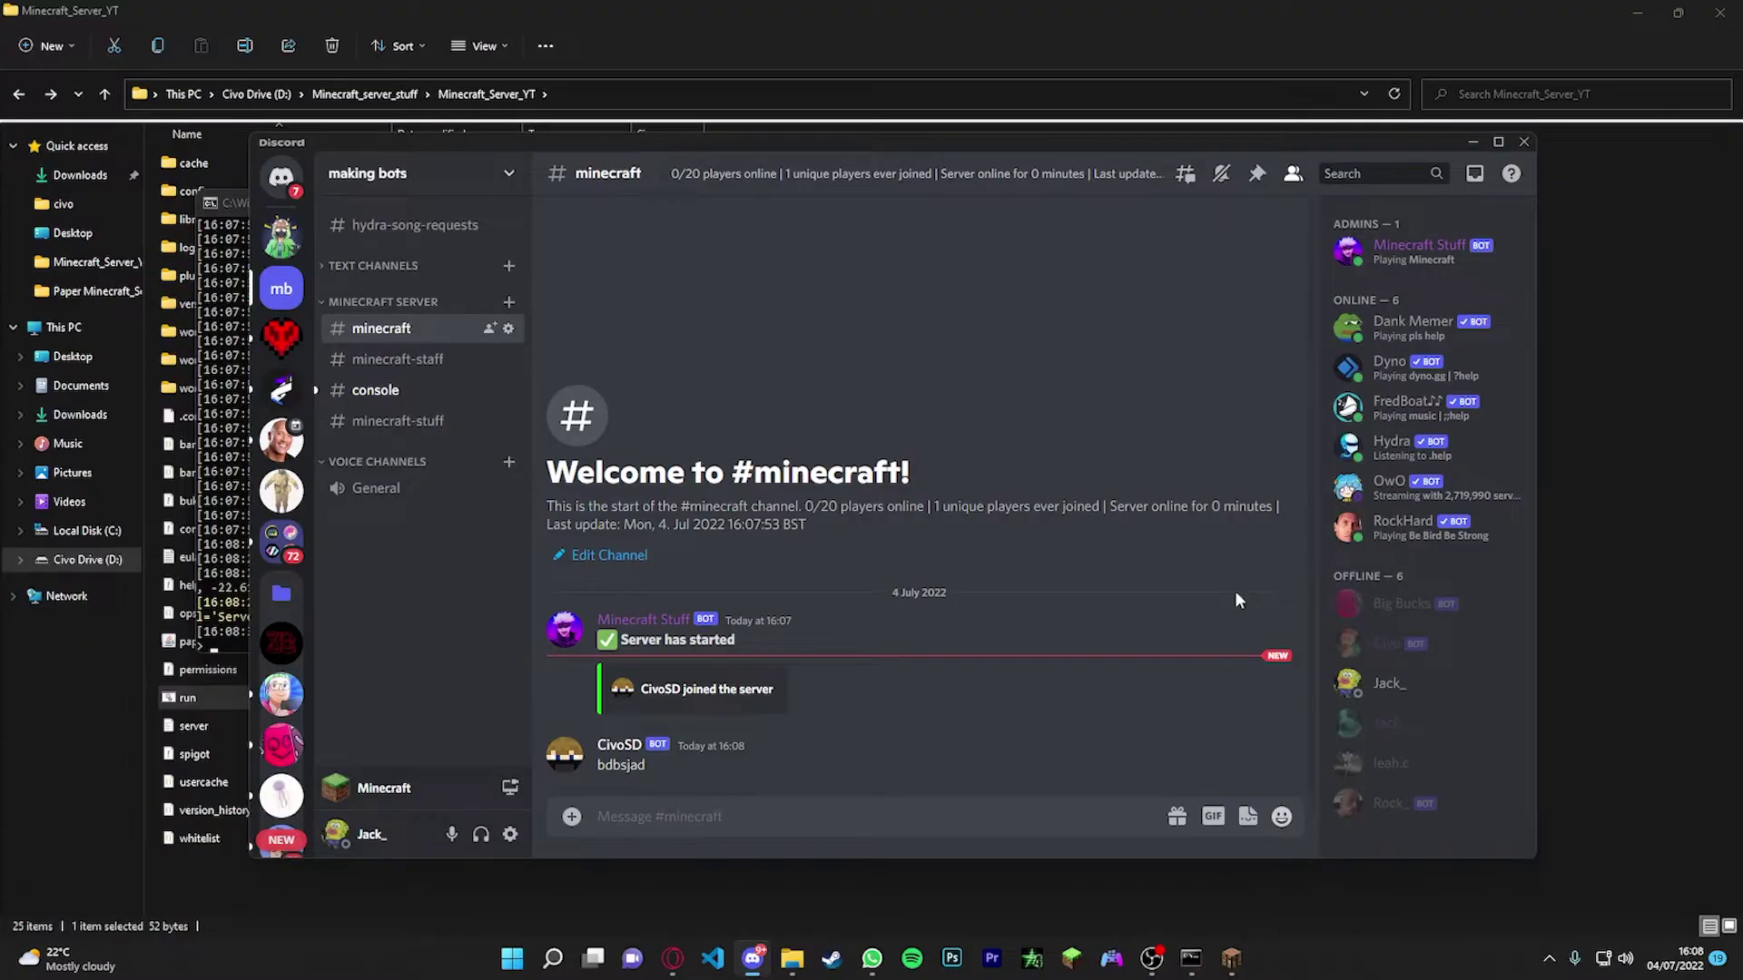
click(638, 756)
click(638, 775)
drag(652, 766, 598, 765)
click(891, 804)
- Review the #console log lines for the player join and the relayed chat message
click(381, 390)
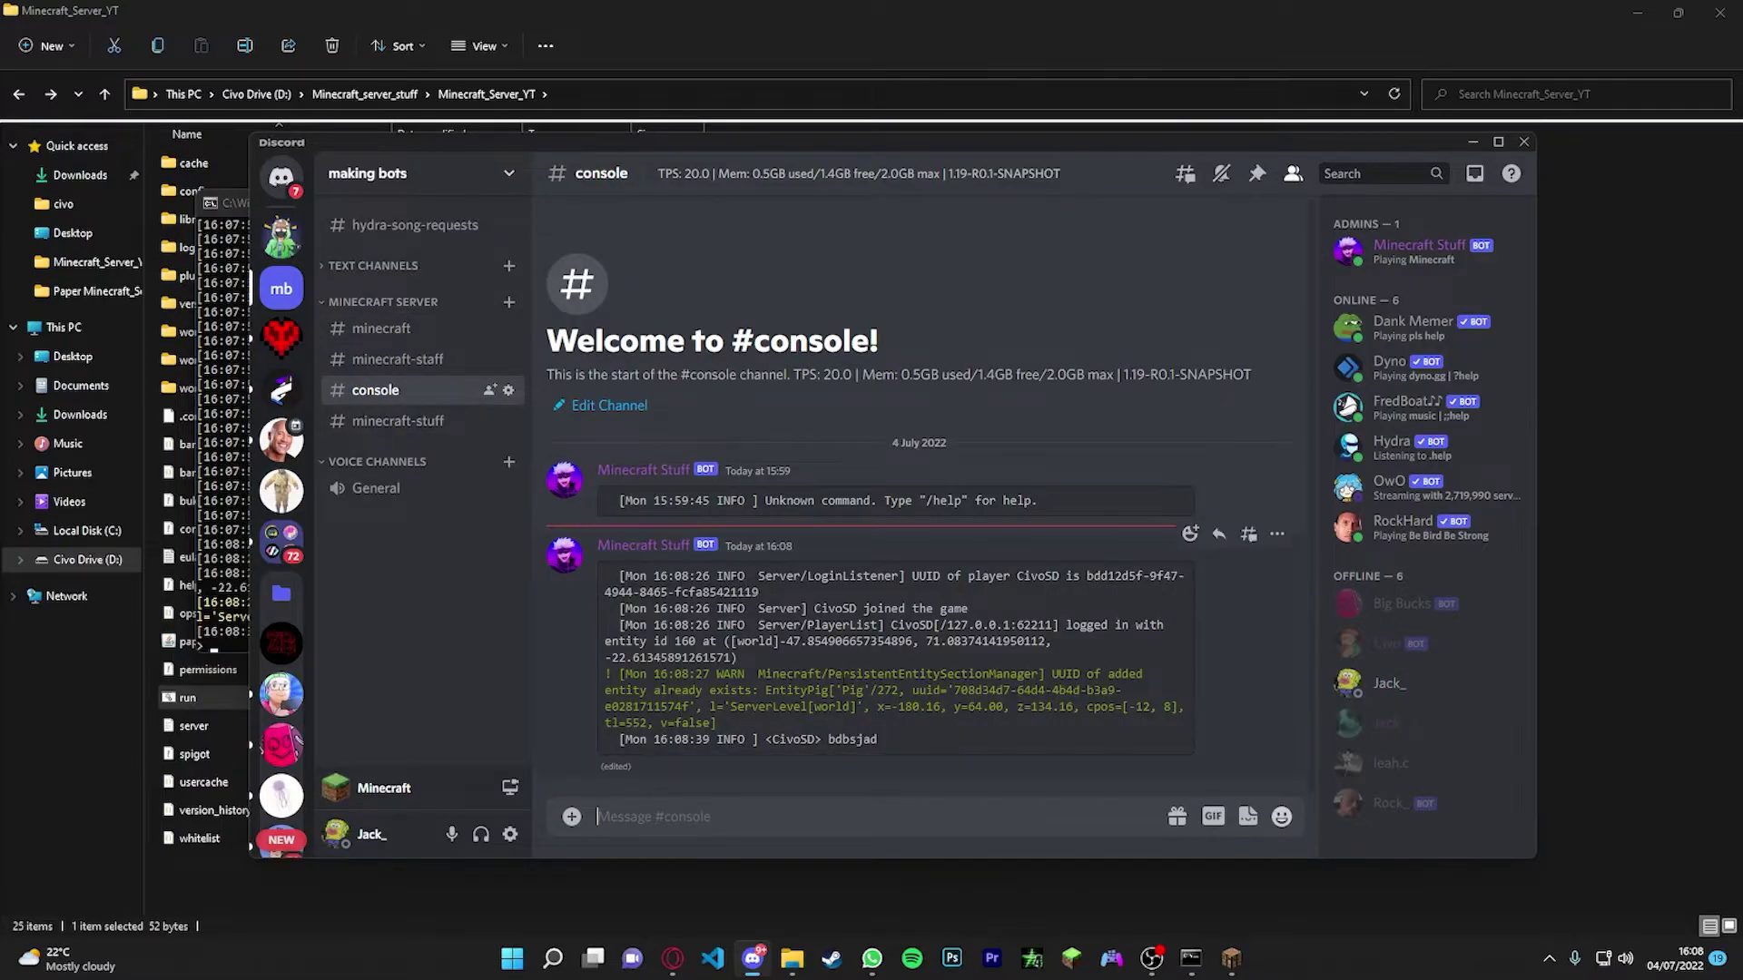
drag(947, 763, 661, 690)
click(1095, 647)
drag(824, 646, 1081, 650)
click(742, 659)
drag(913, 739, 770, 739)
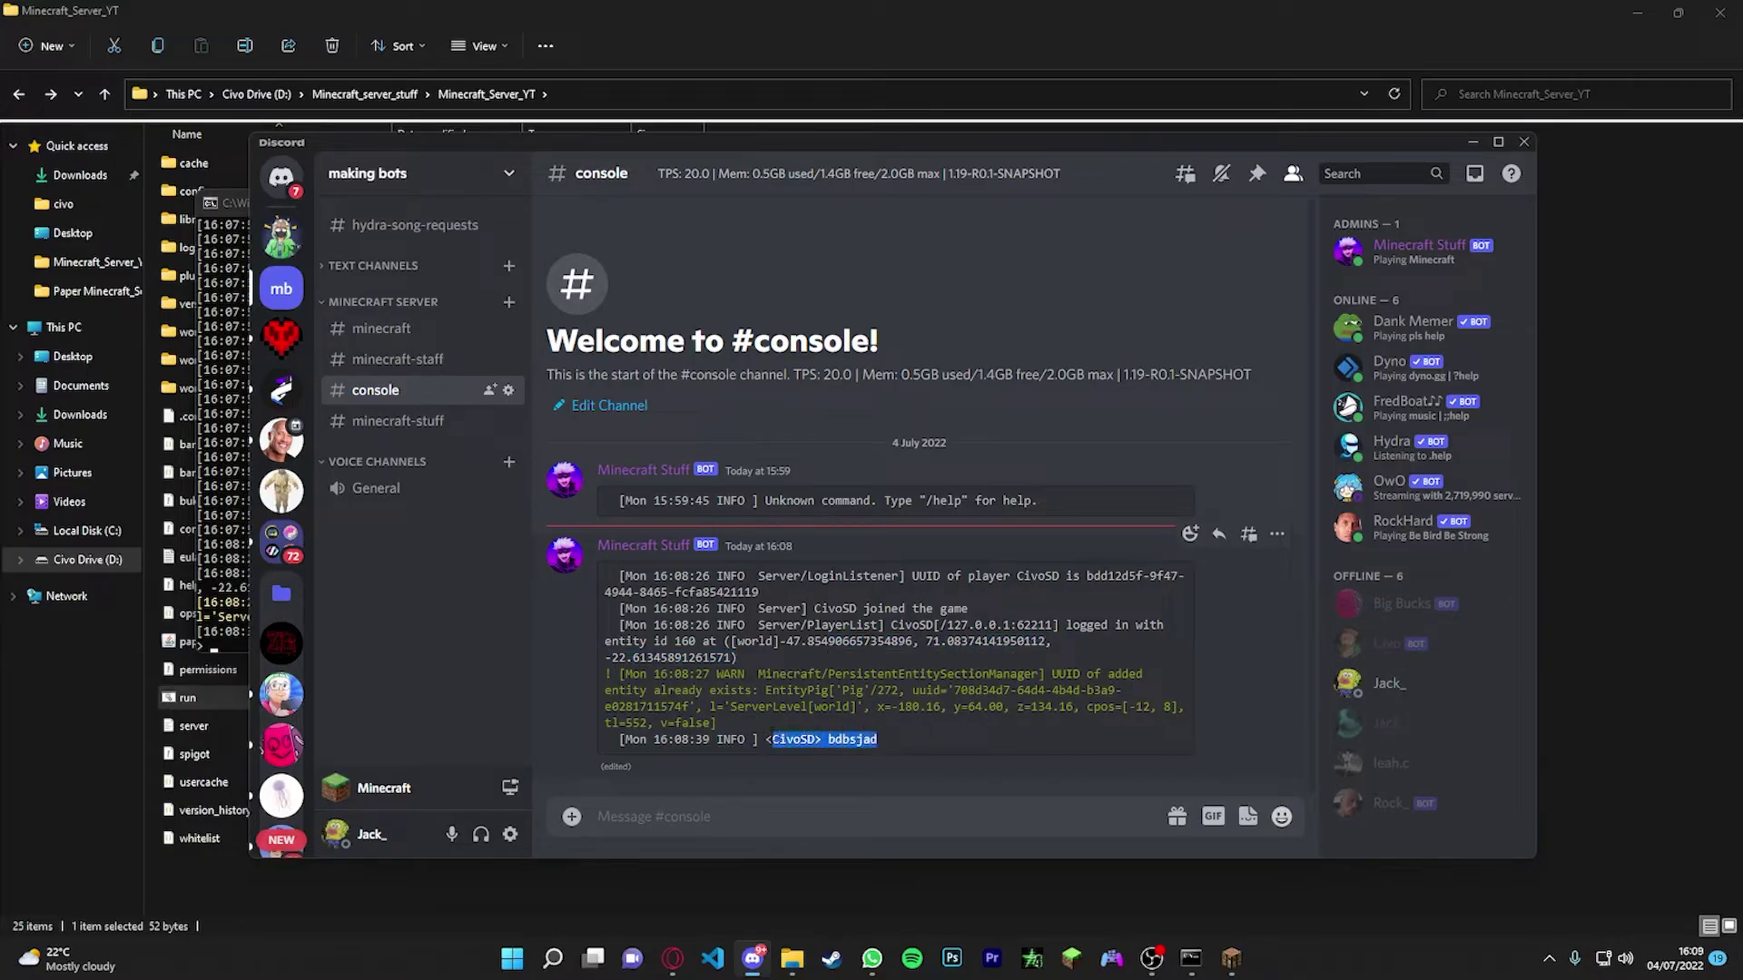
click(994, 740)
- Post the test message 'bkfkmbfd' in the #minecraft channel
click(392, 343)
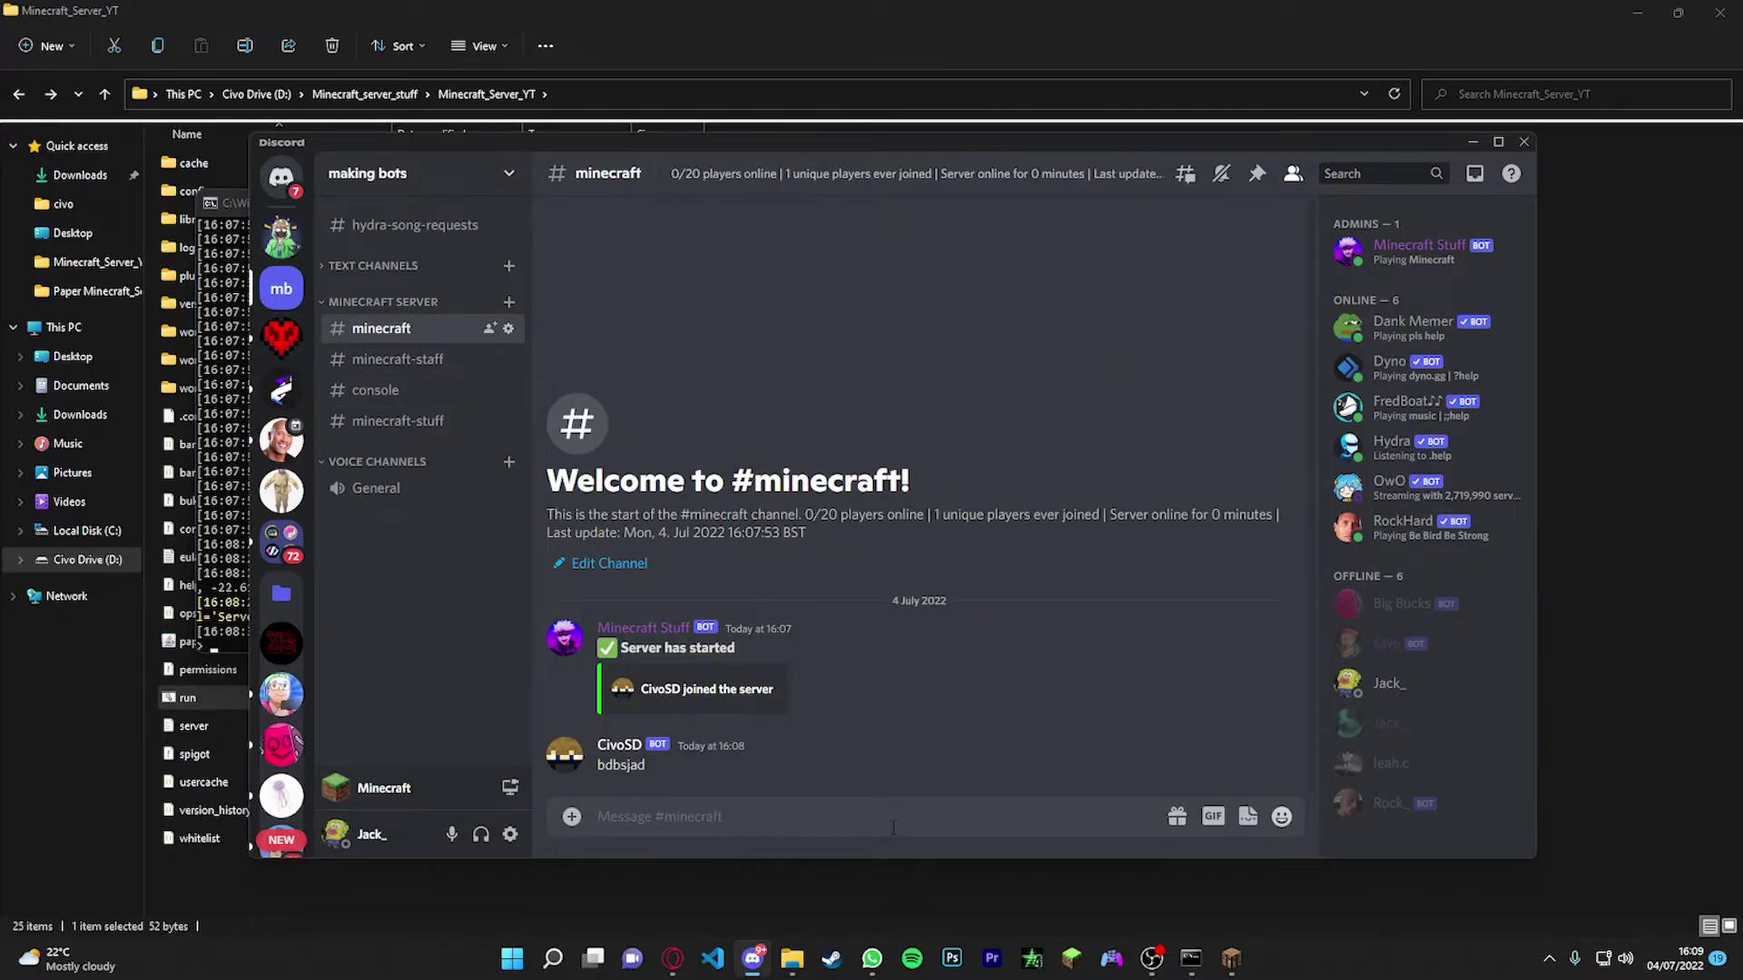
text(bkfkmbfd)
key(Return)
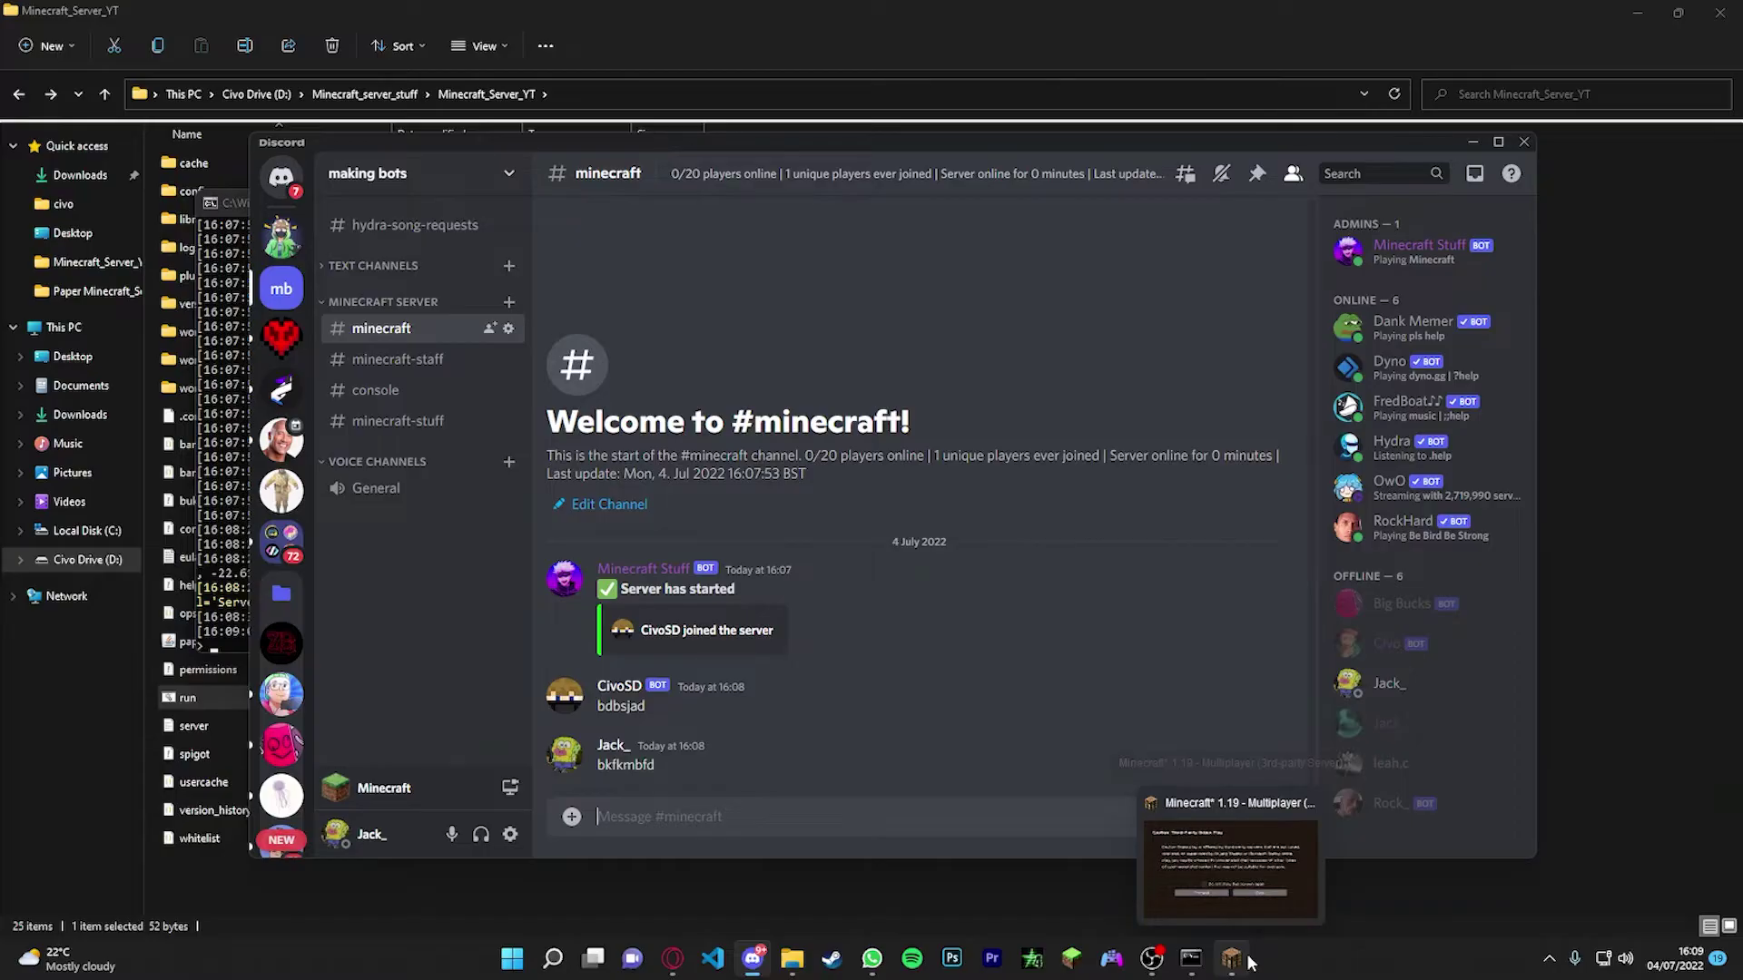
- Switch to Minecraft, read the [Discord] bkfkmbfd chat line, and walk forward along the hillside
click(1237, 960)
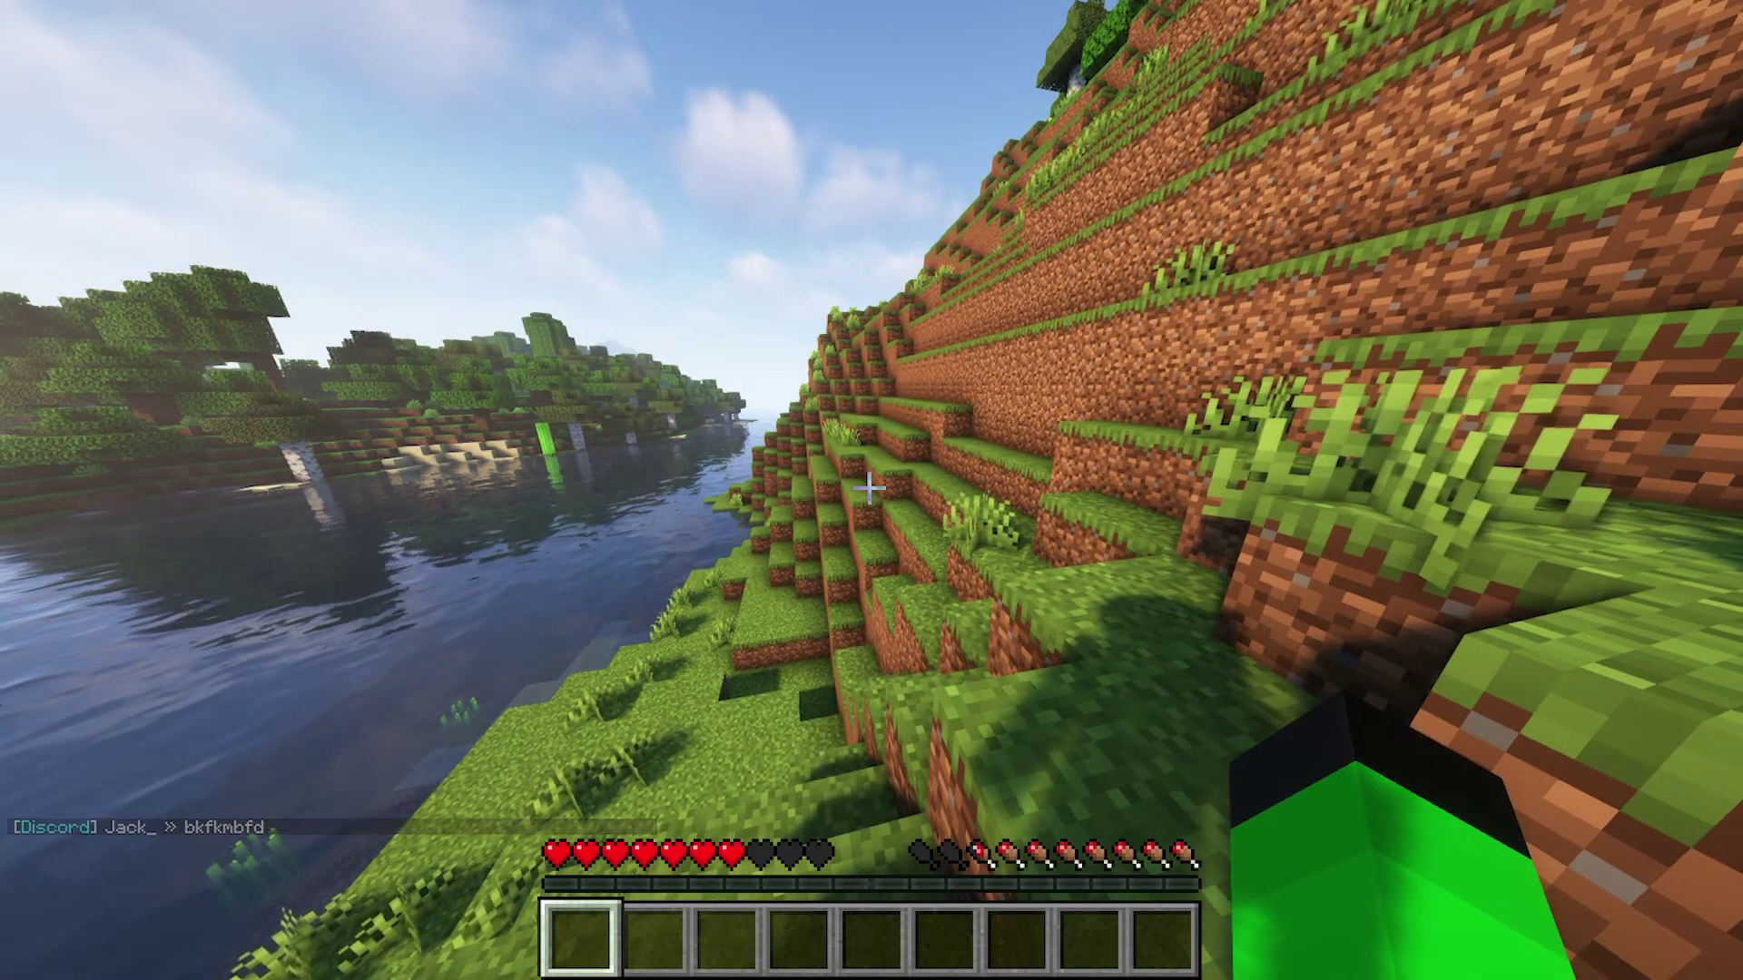
mouse_move(868, 489)
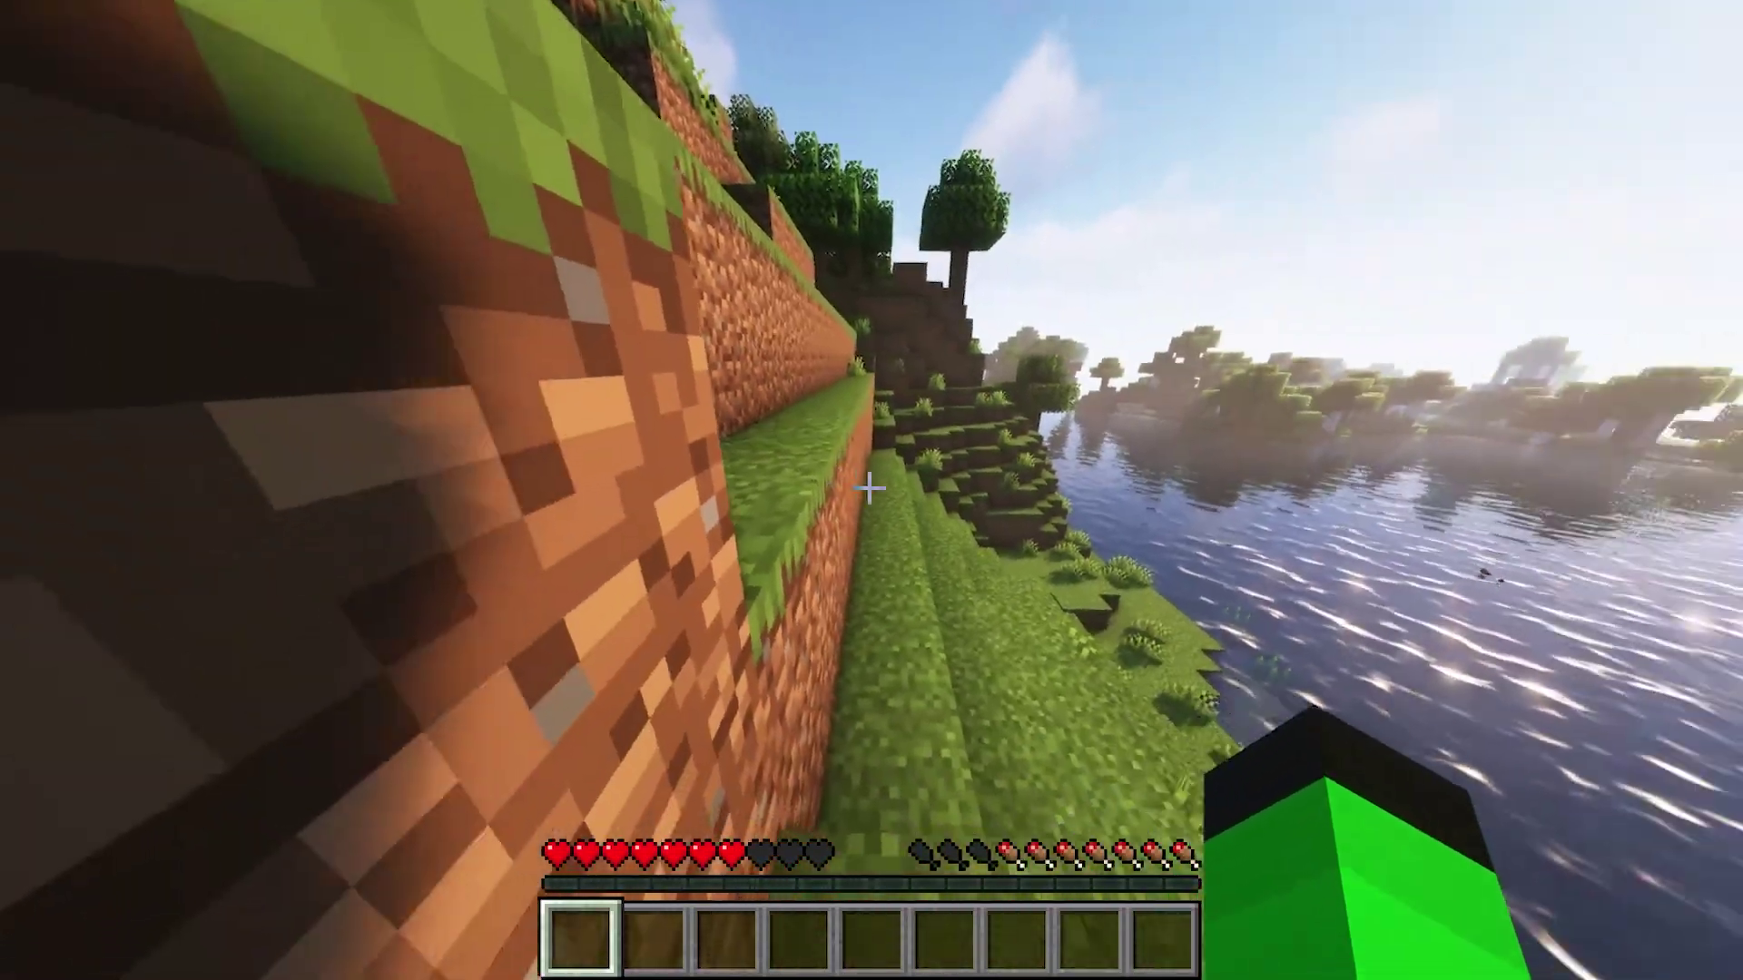
key(w)
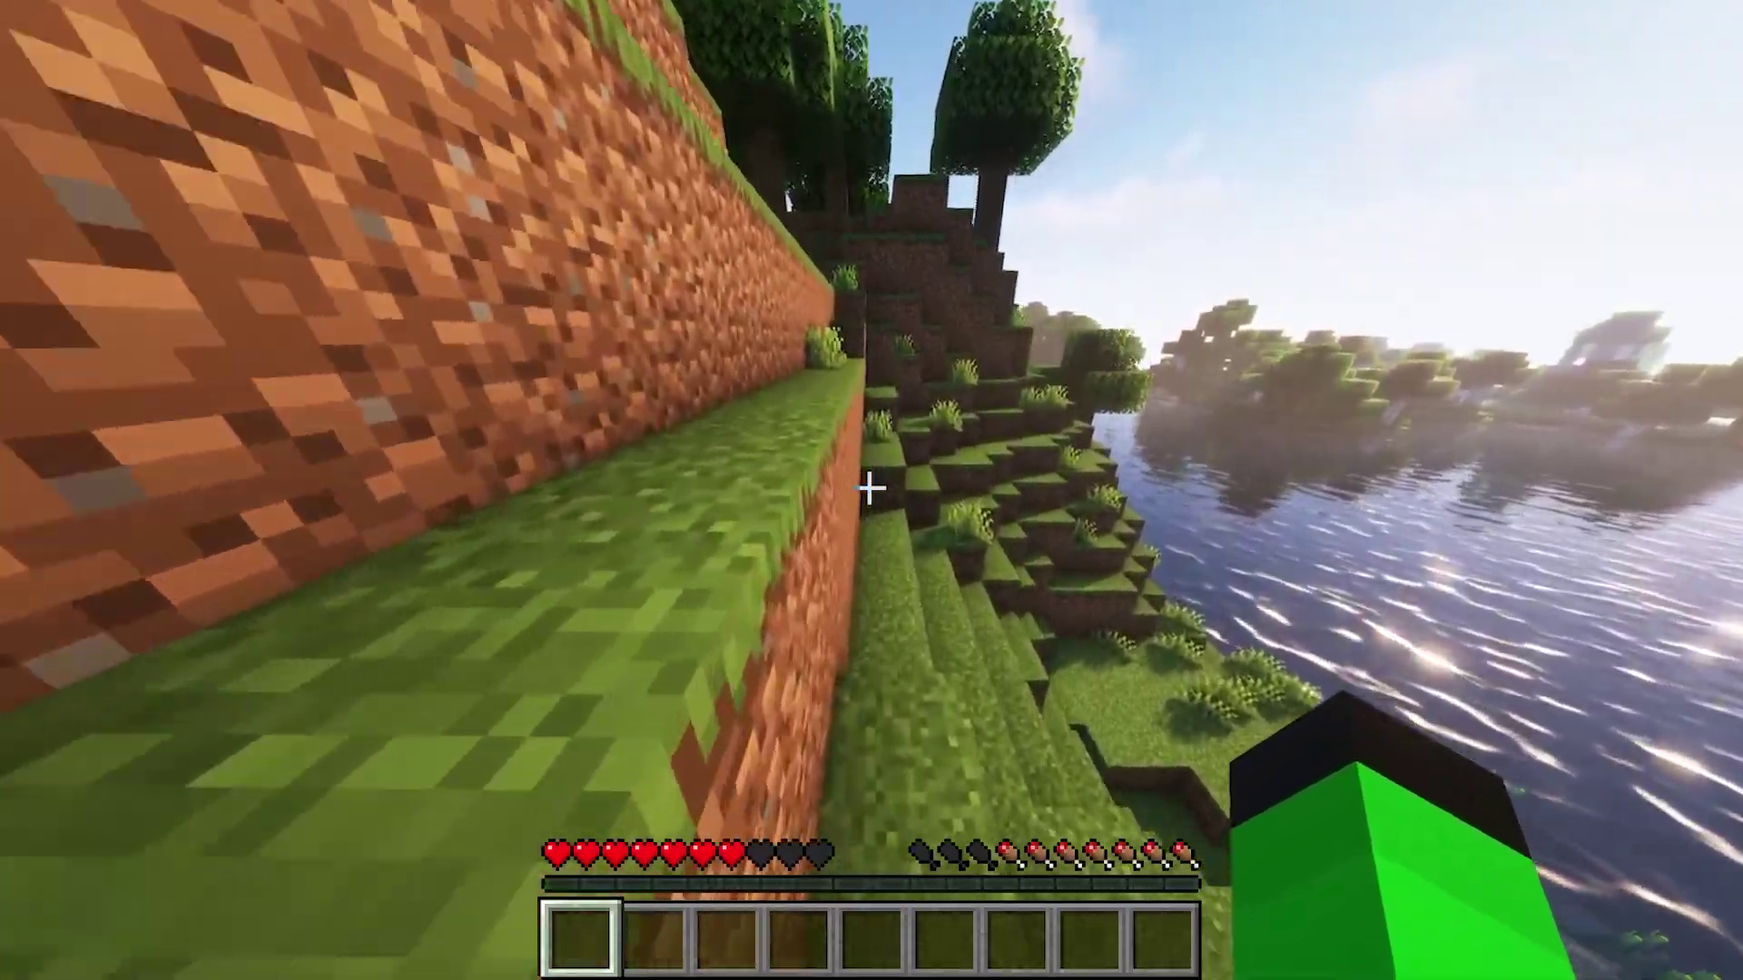
key(w)
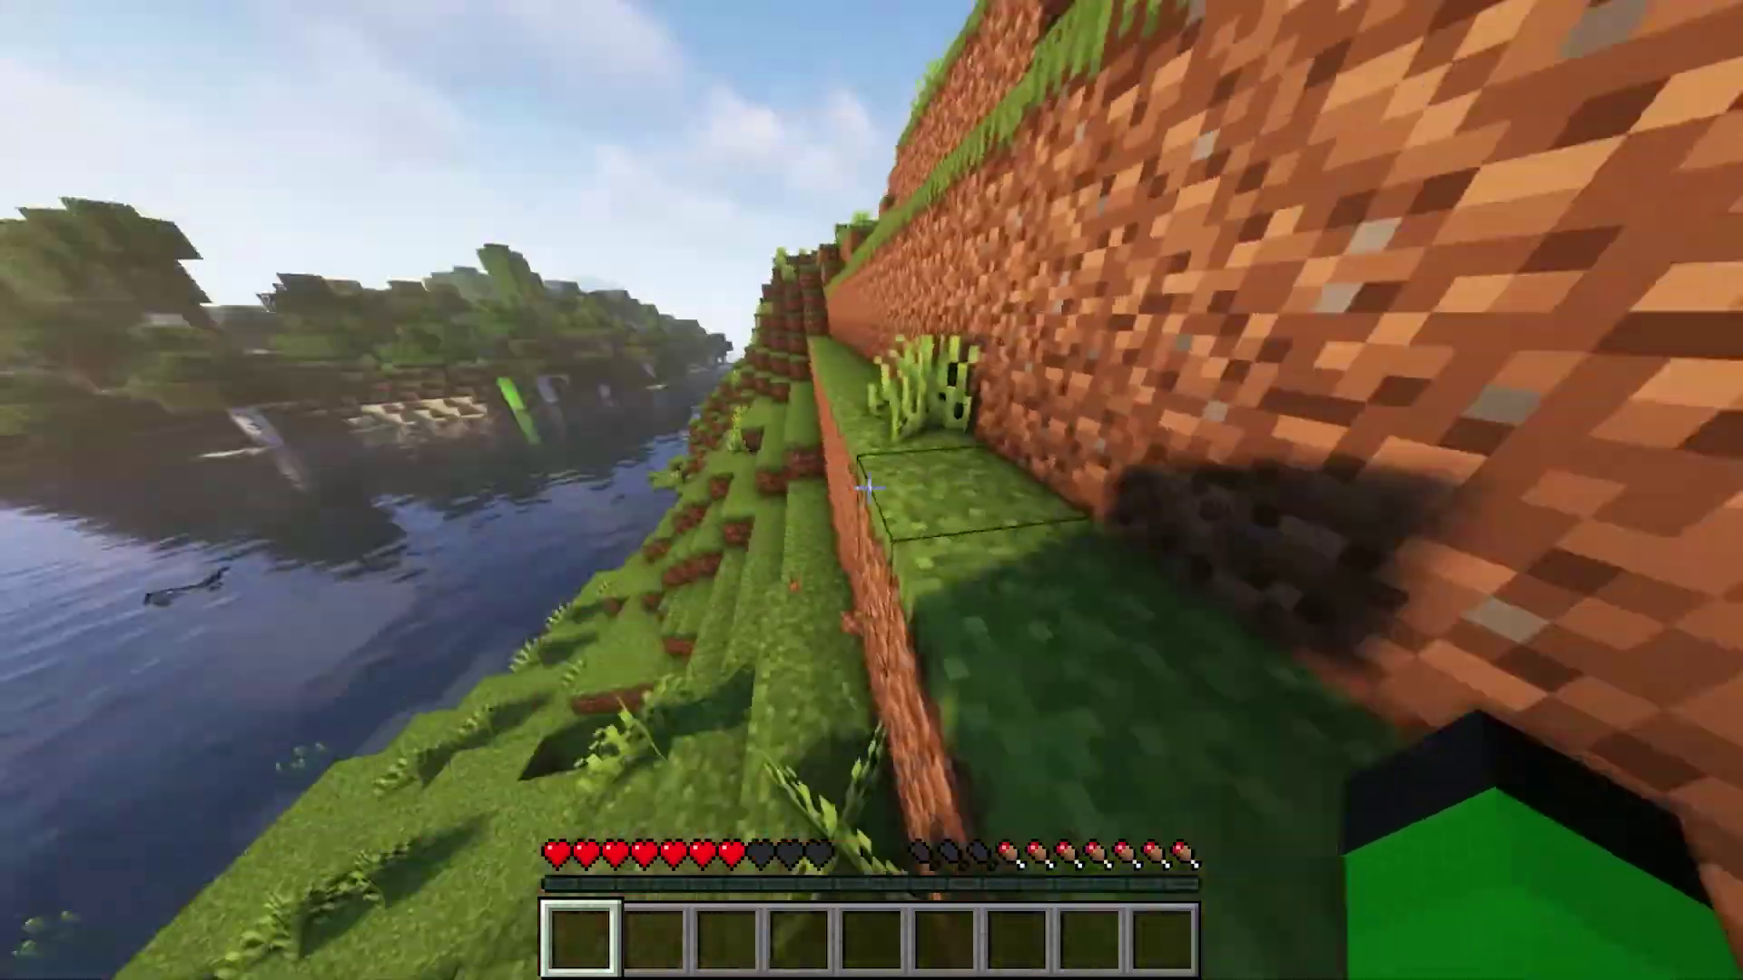